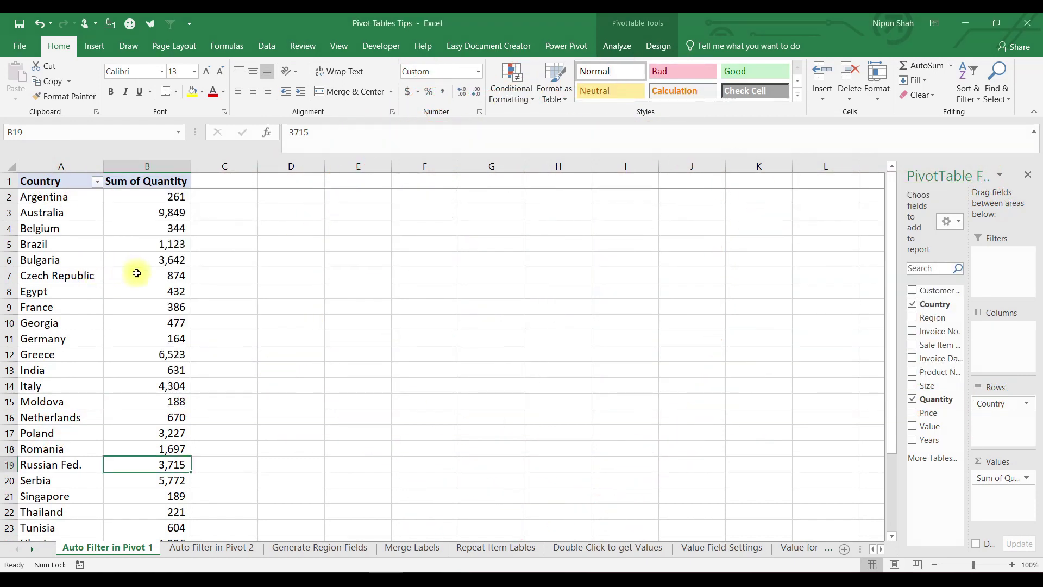
# - Apply a Top 10 value filter to the Country field, showing the top 10 items by Sum of Quantity
pyautogui.click(136, 273)
pyautogui.hotkey('ctrl', 'Down')
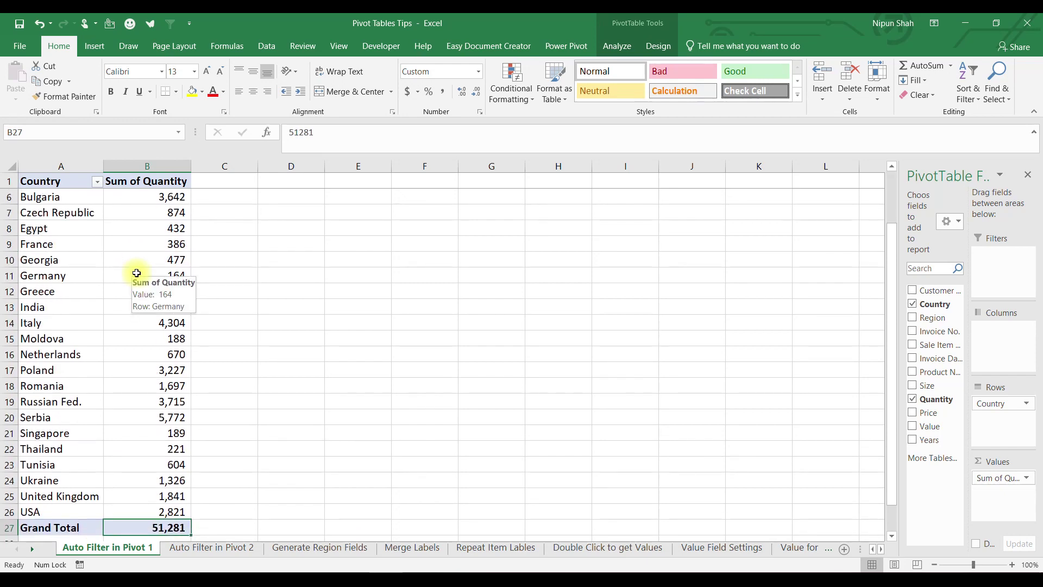
pyautogui.scroll(2, 117, 227)
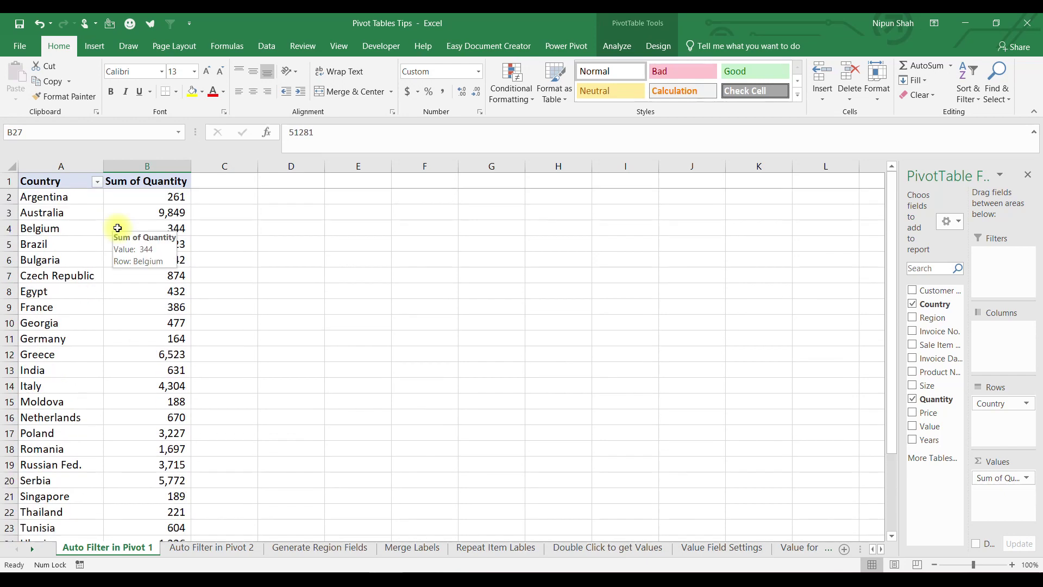
pyautogui.click(96, 183)
pyautogui.moveTo(147, 283)
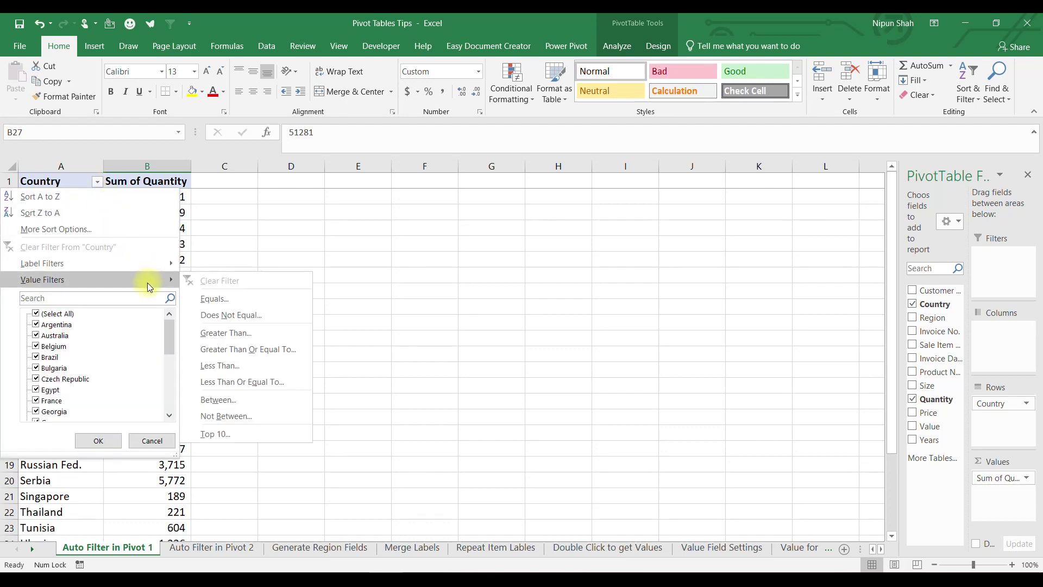
pyautogui.click(265, 433)
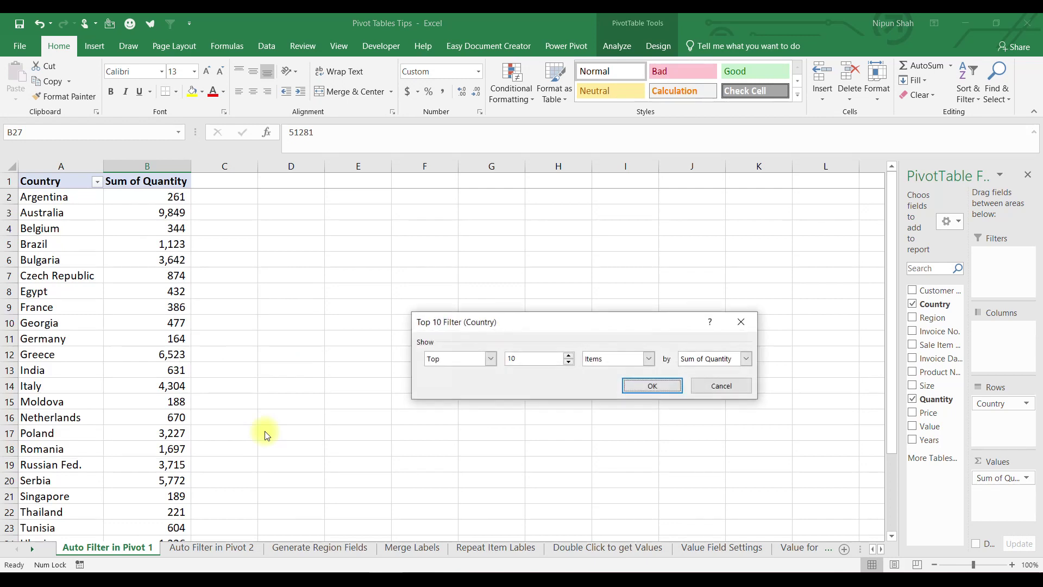
pyautogui.press('Return')
# - Review the filtered countries' quantities and compare them with the Grand Total row
pyautogui.moveTo(173, 196); pyautogui.dragTo(170, 344)
pyautogui.click(147, 356)
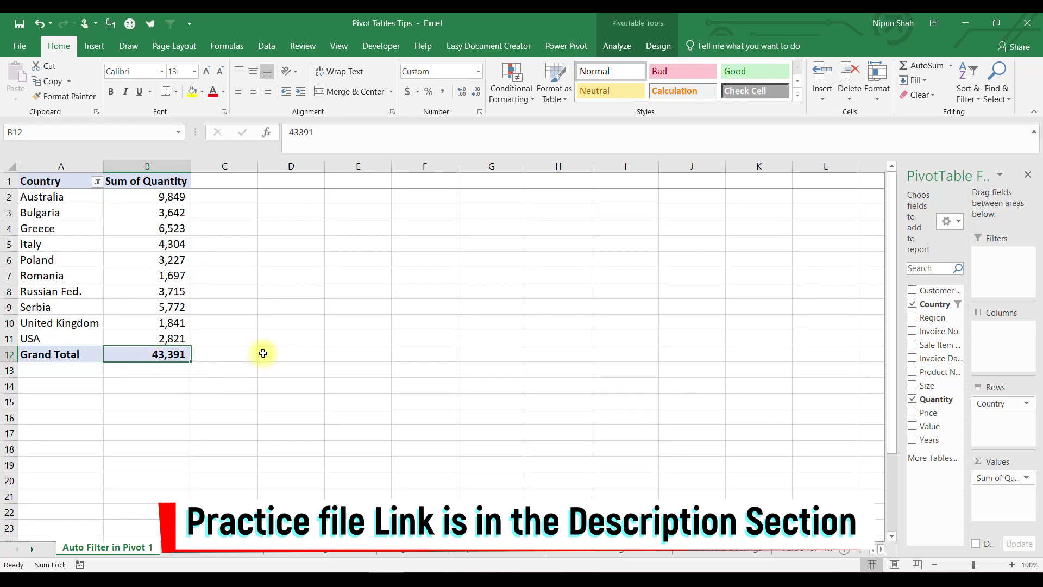
pyautogui.press('Down')
pyautogui.press('Down')
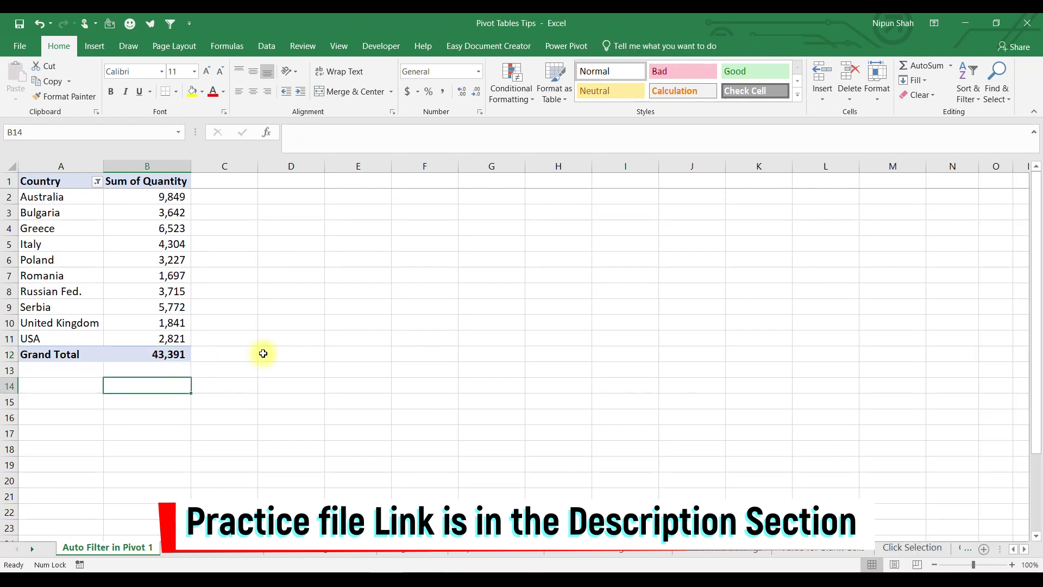
pyautogui.click(176, 354)
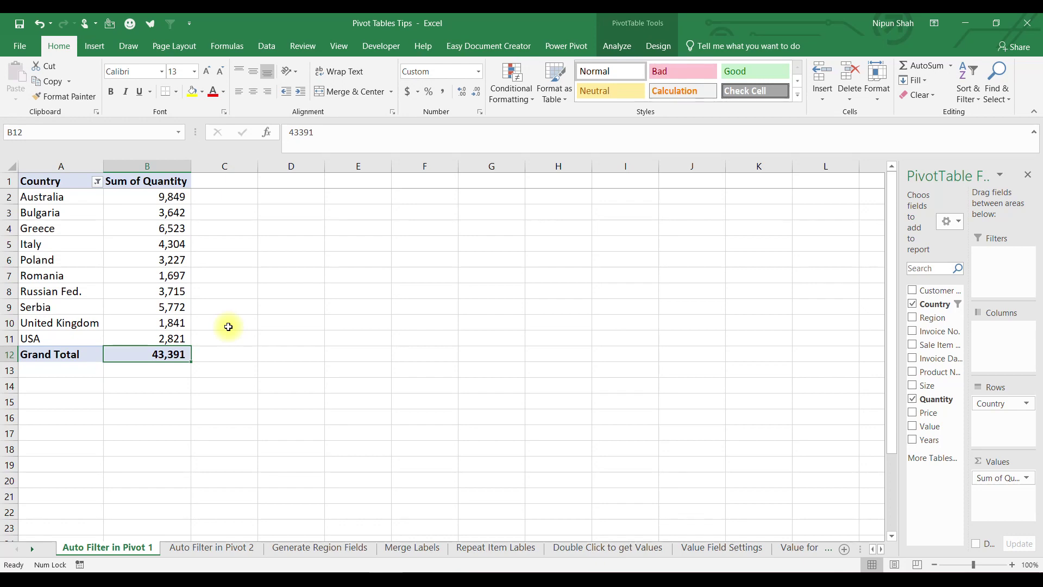
pyautogui.click(175, 231)
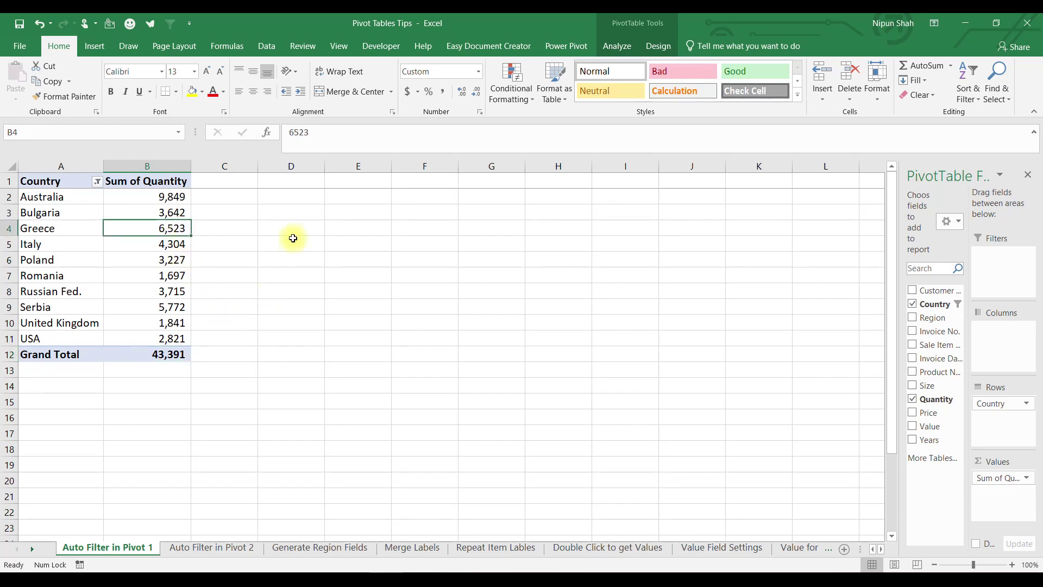
# - Clear the value filter from the Country field
pyautogui.click(266, 46)
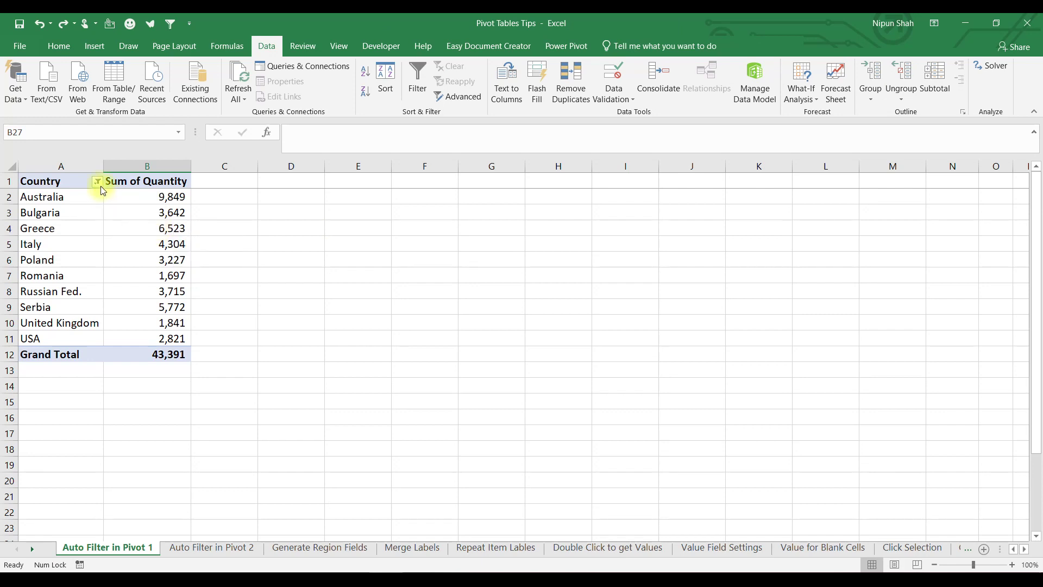
pyautogui.click(98, 180)
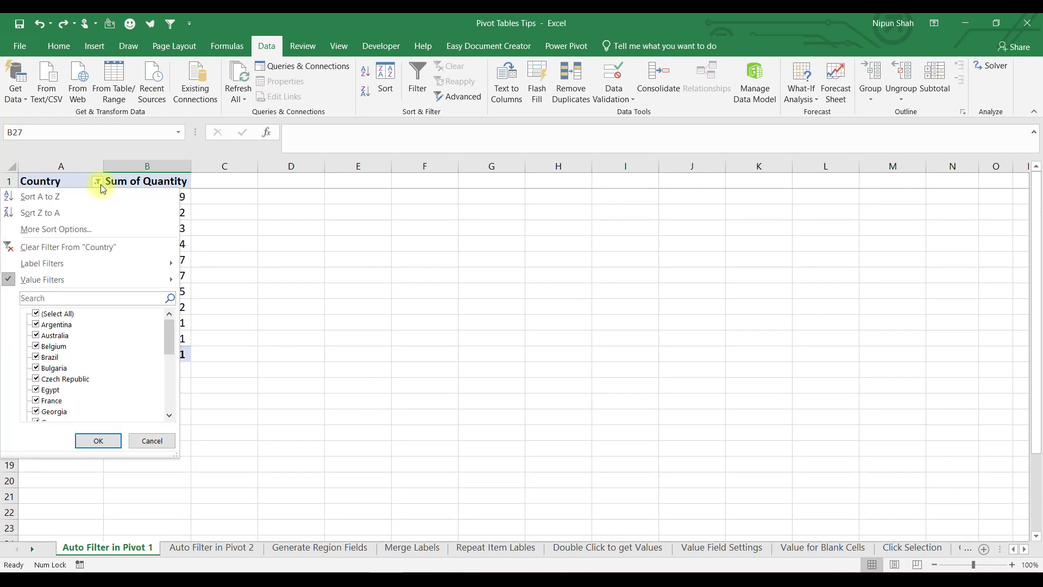
pyautogui.press('Escape')
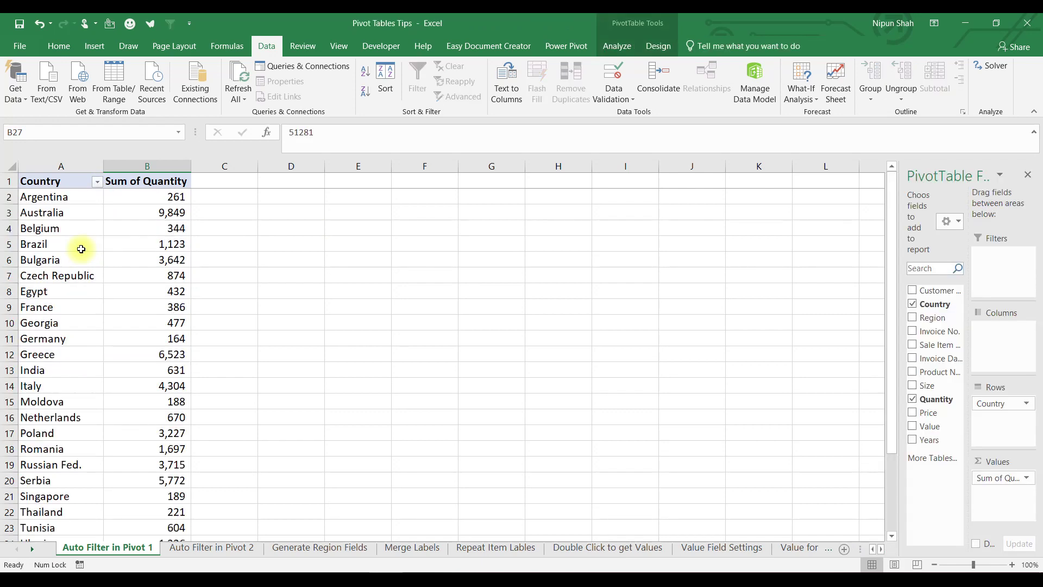
# - Turn on AutoFilter for the pivot headers from the empty adjacent cell C1
pyautogui.click(226, 181)
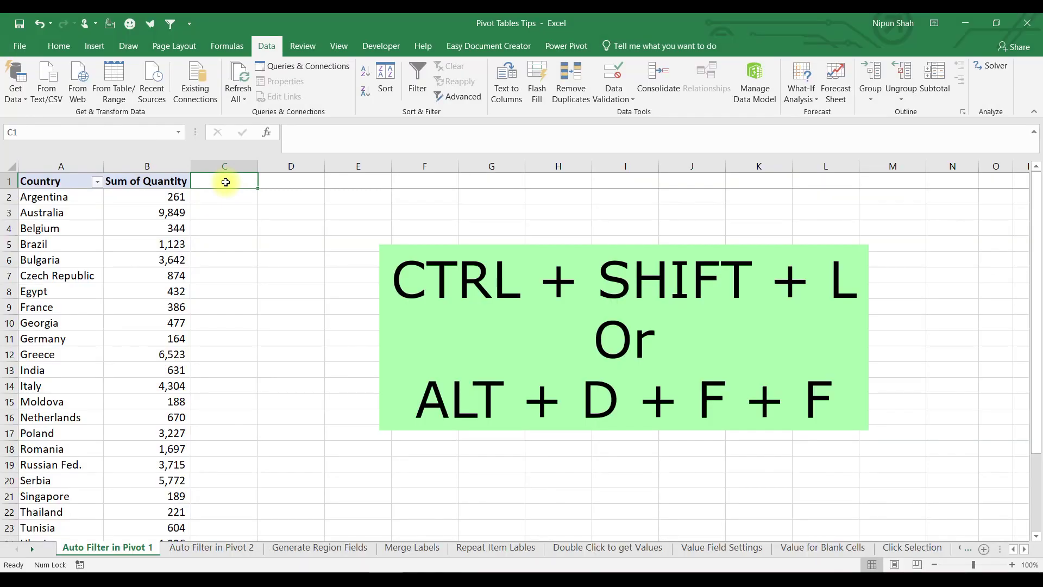
pyautogui.hotkey('ctrl', 'shift', 'l')
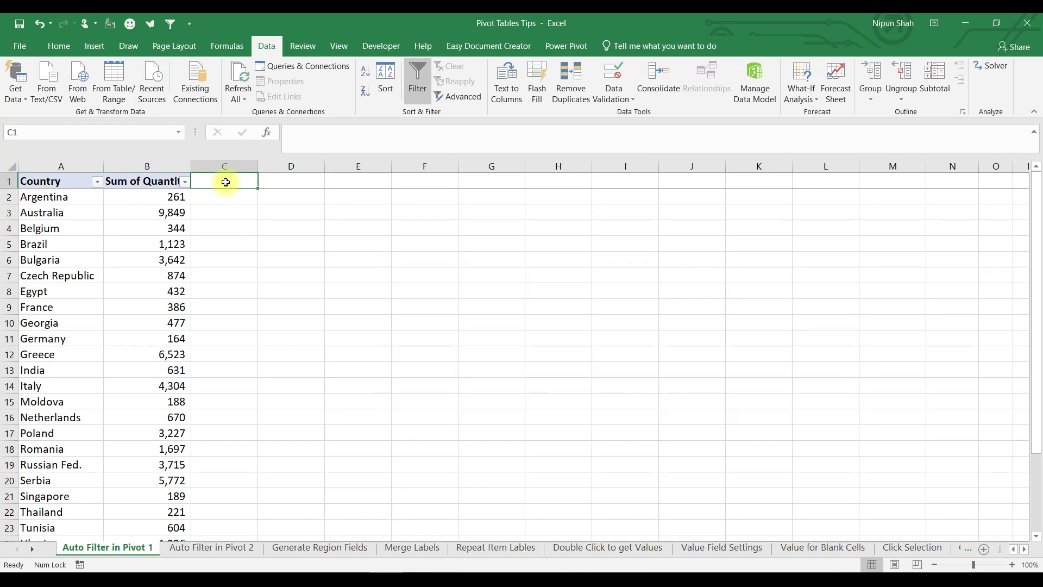
pyautogui.click(107, 183)
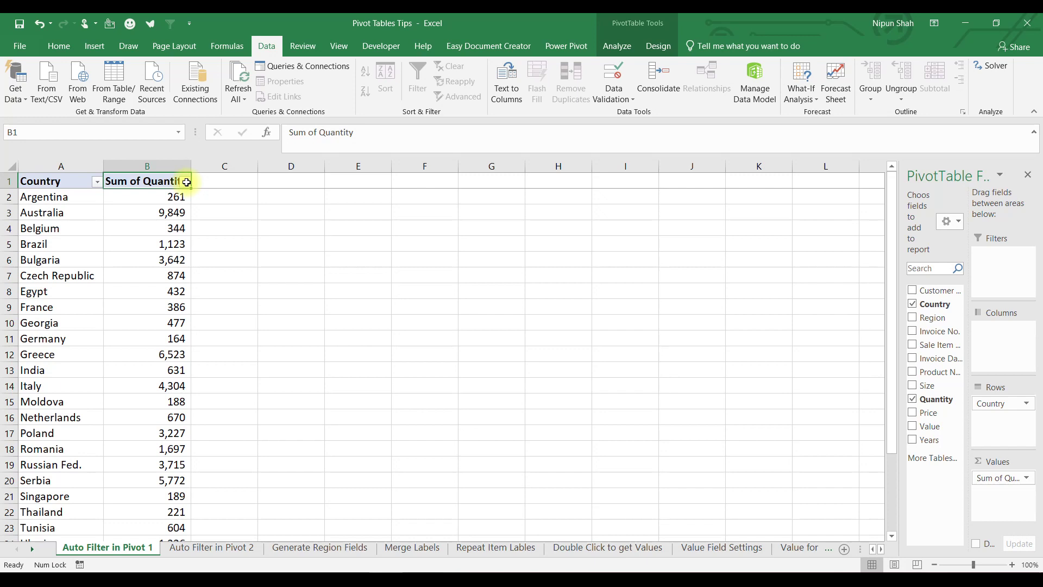
# - Filter the Sum of Quantity column to its top 10 items and check the listed quantities against the Grand Total
pyautogui.click(186, 183)
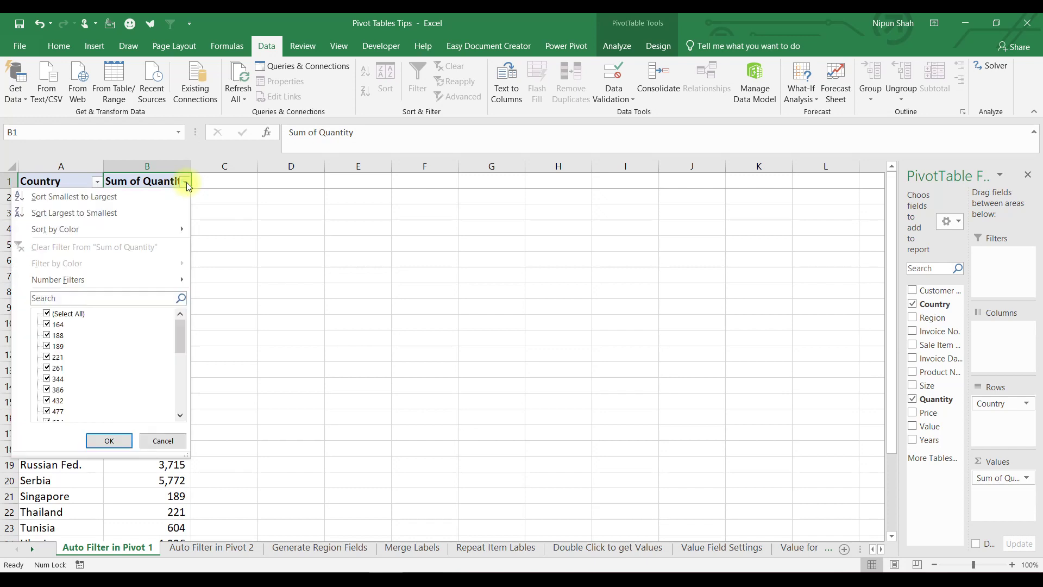
pyautogui.moveTo(179, 339); pyautogui.dragTo(181, 309)
pyautogui.moveTo(174, 278)
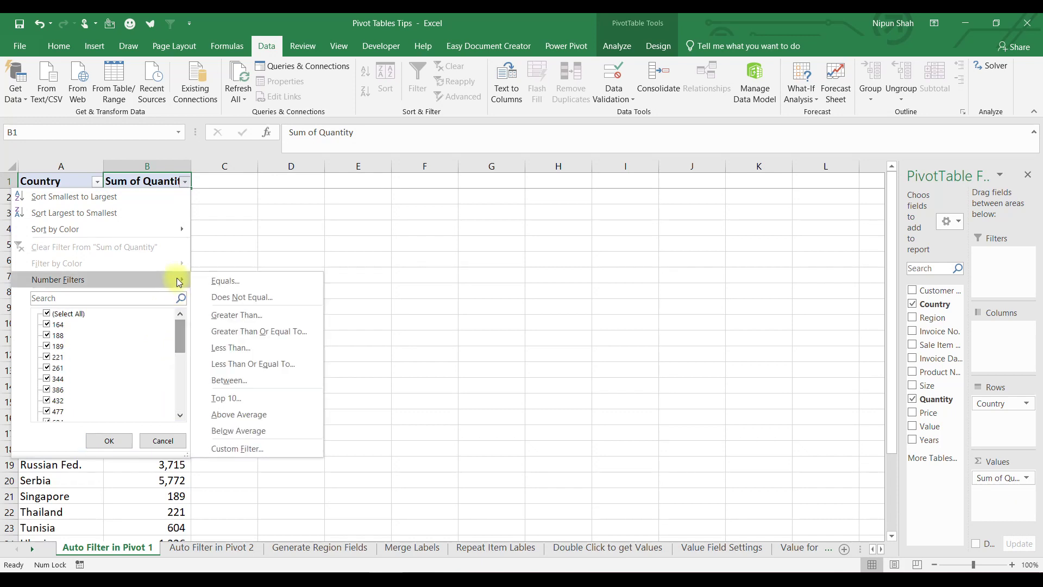
pyautogui.click(269, 399)
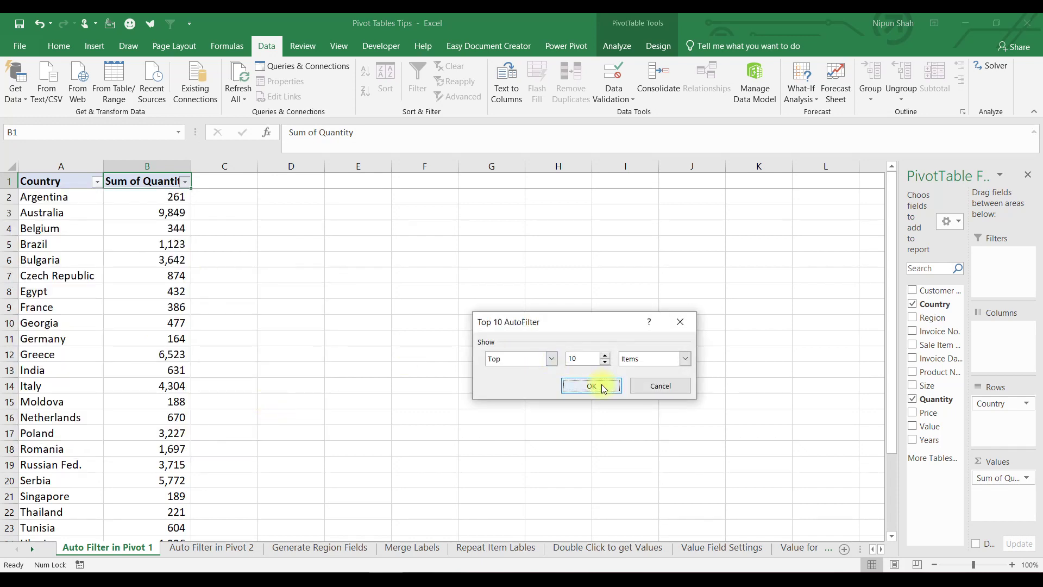
pyautogui.click(591, 386)
pyautogui.click(223, 197)
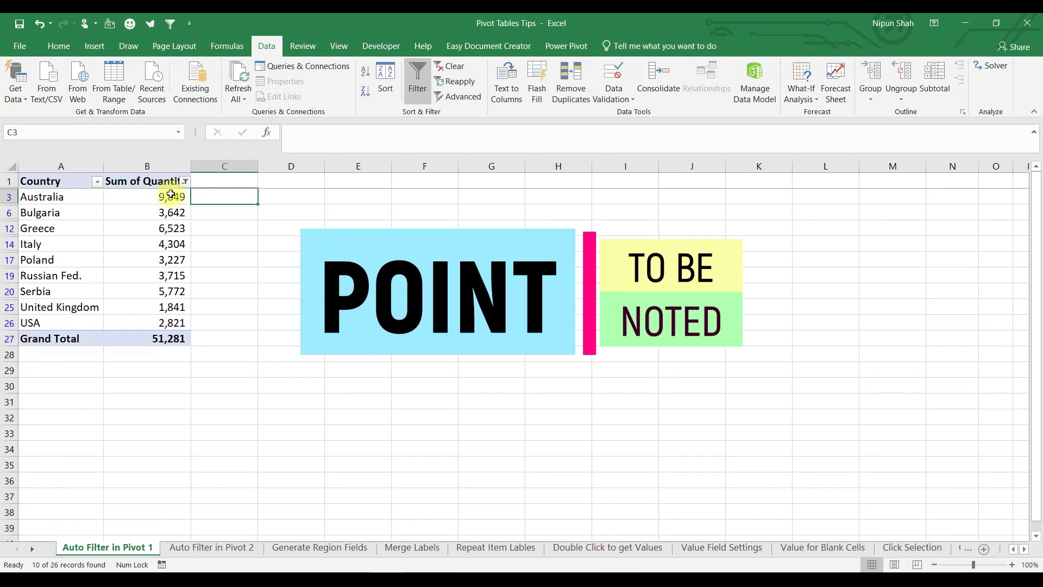
pyautogui.moveTo(170, 196); pyautogui.dragTo(154, 319)
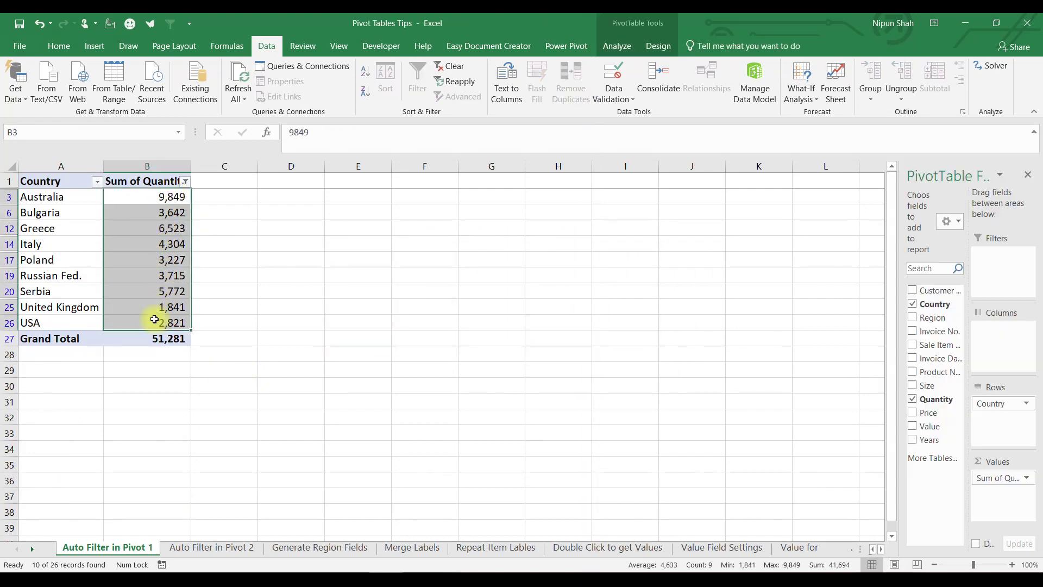
pyautogui.click(163, 338)
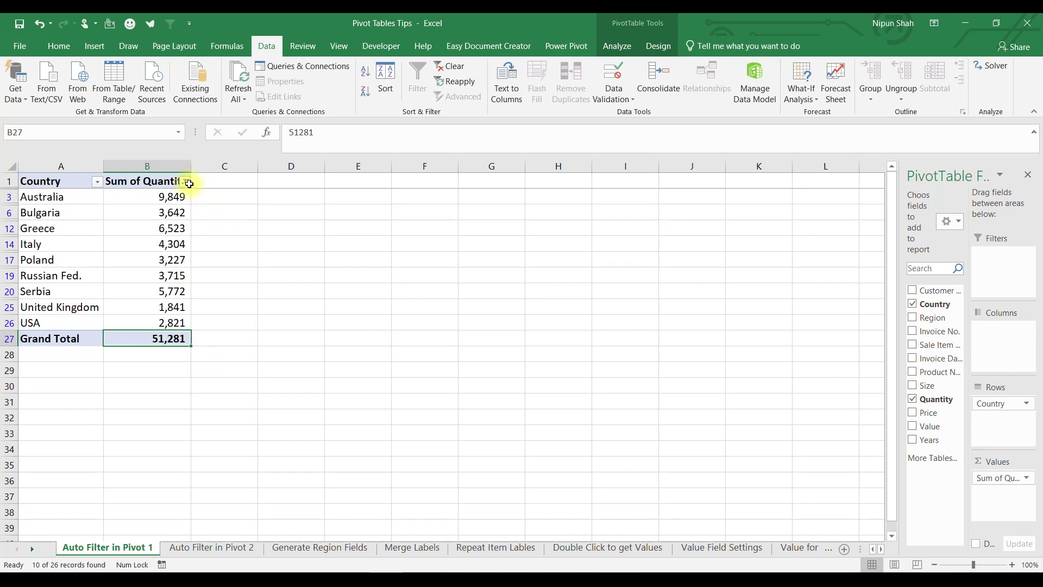
# - Set the Top 10 AutoFilter on Sum of Quantity to the top 11 items and check the listed rows and Grand Total
pyautogui.click(186, 181)
pyautogui.moveTo(173, 275)
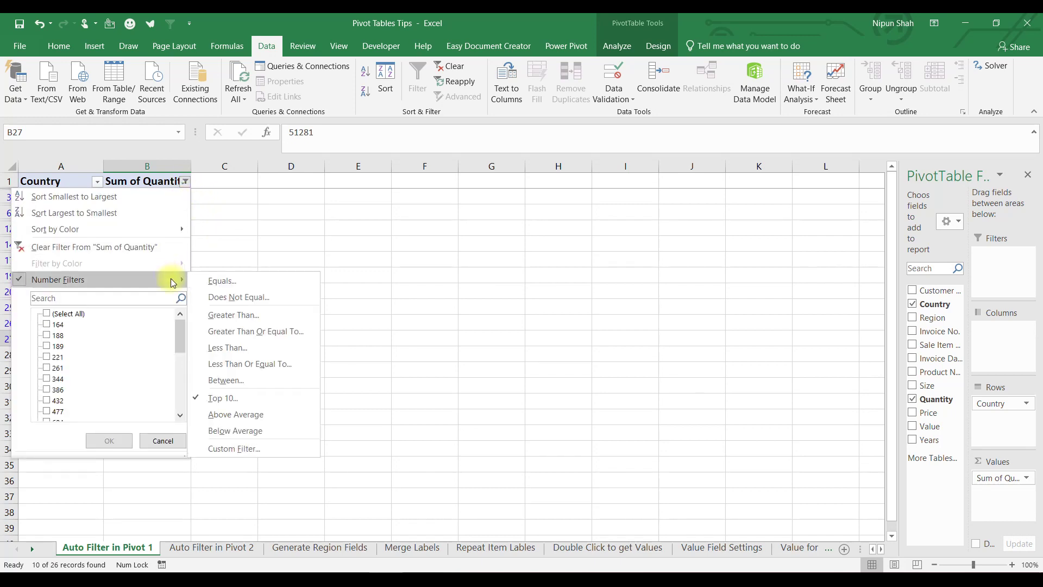
pyautogui.click(219, 405)
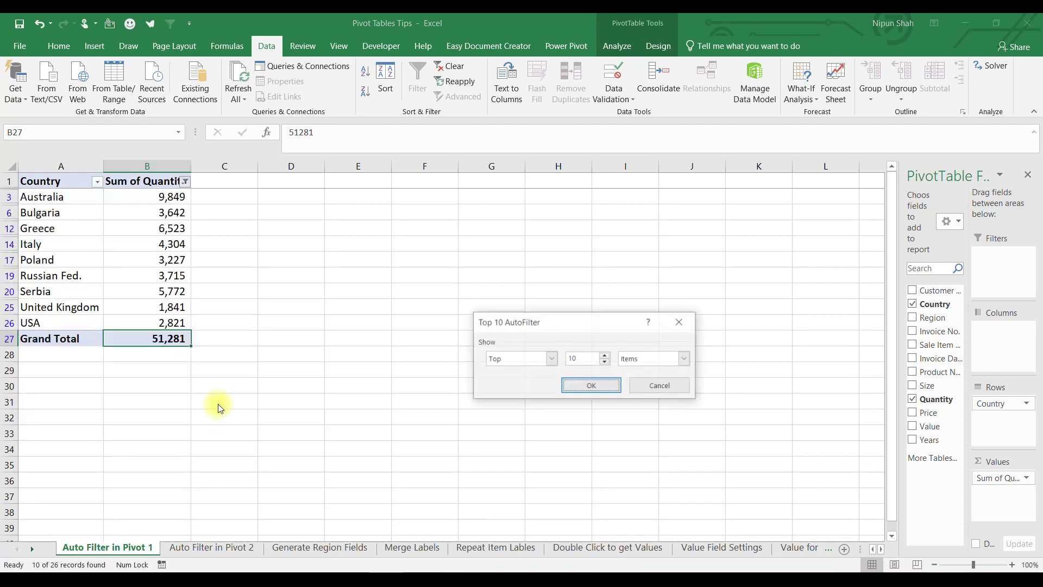
pyautogui.click(590, 357)
pyautogui.write('1')
pyautogui.click(591, 385)
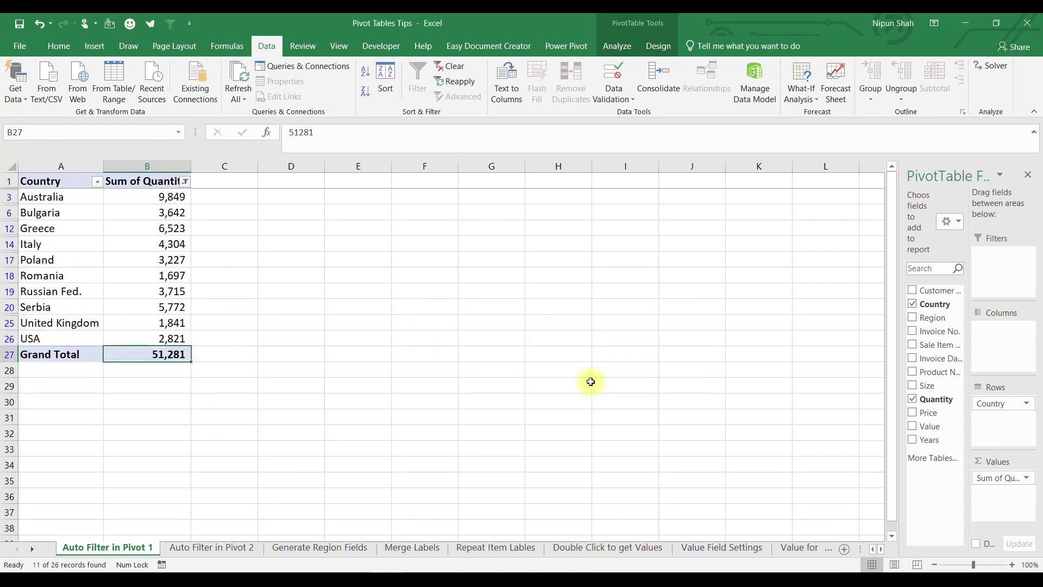
pyautogui.moveTo(162, 197); pyautogui.dragTo(156, 354)
pyautogui.click(160, 358)
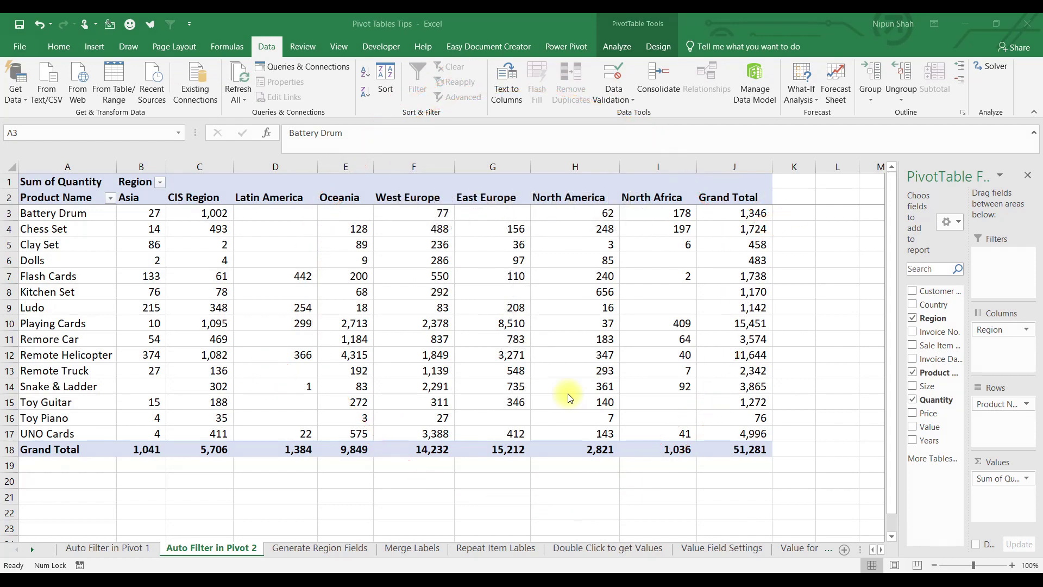
# - Switch to the Auto Filter in Pivot 2 sheet and review its product names and region headers
pyautogui.click(91, 212)
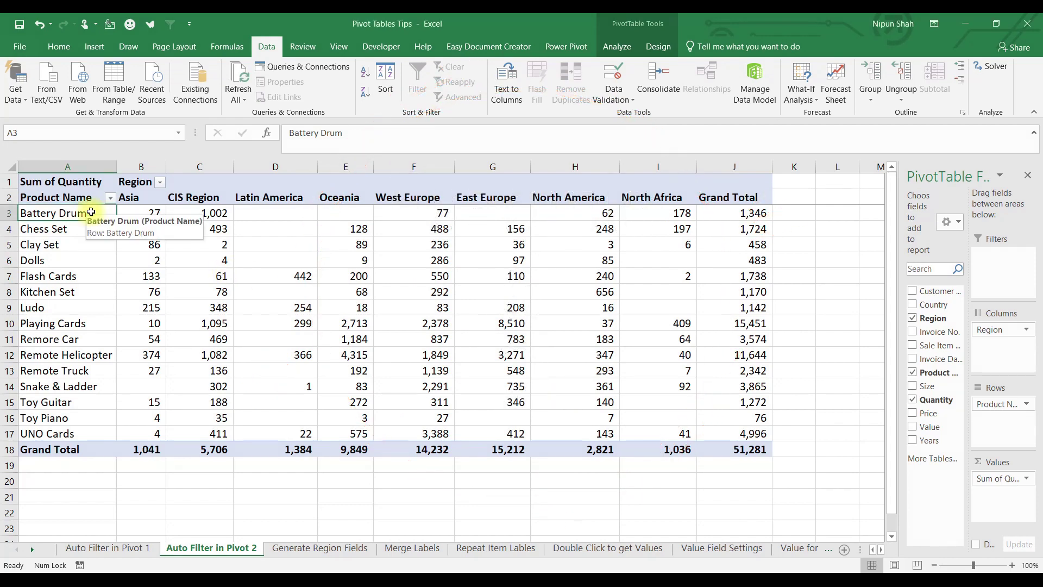
pyautogui.moveTo(91, 212); pyautogui.dragTo(89, 428)
pyautogui.moveTo(131, 197); pyautogui.dragTo(668, 200)
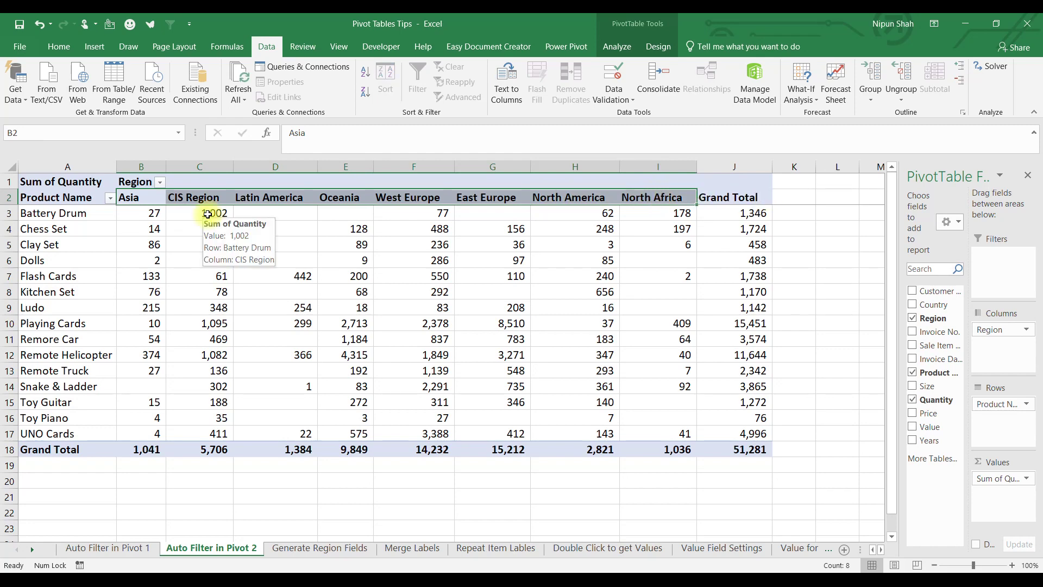
pyautogui.click(110, 198)
pyautogui.moveTo(136, 295)
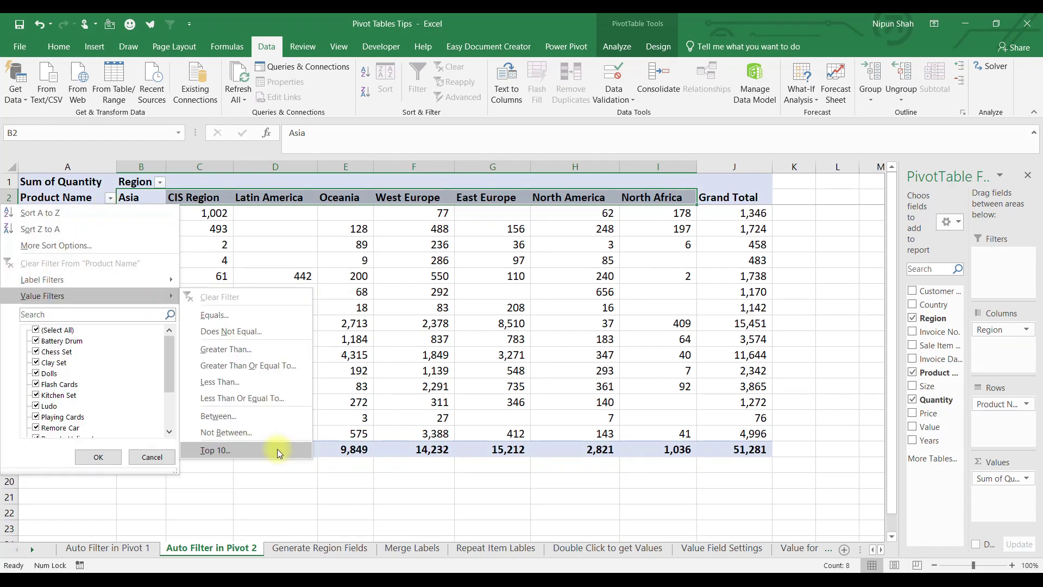
pyautogui.click(215, 449)
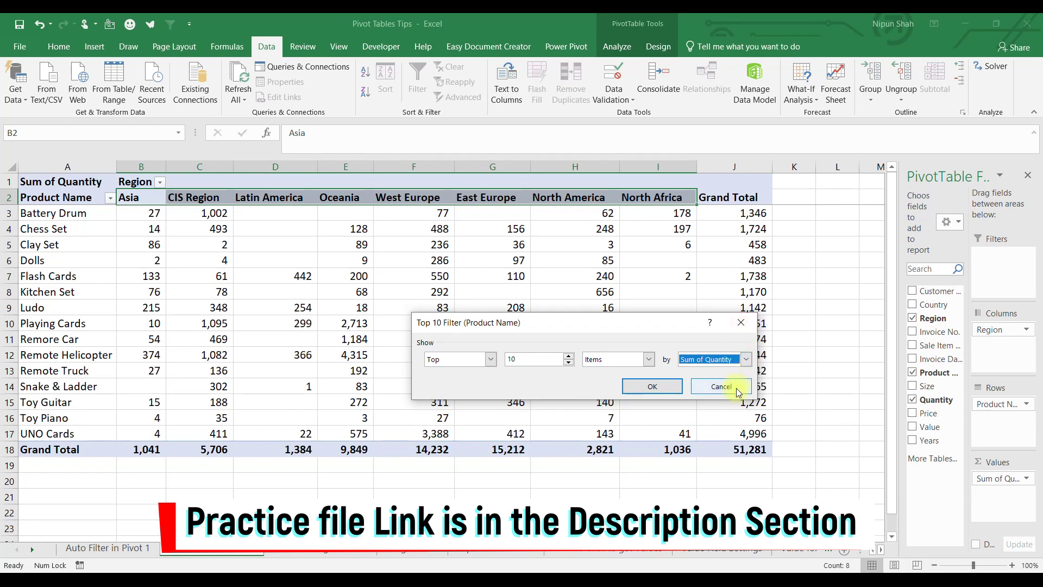
pyautogui.click(741, 386)
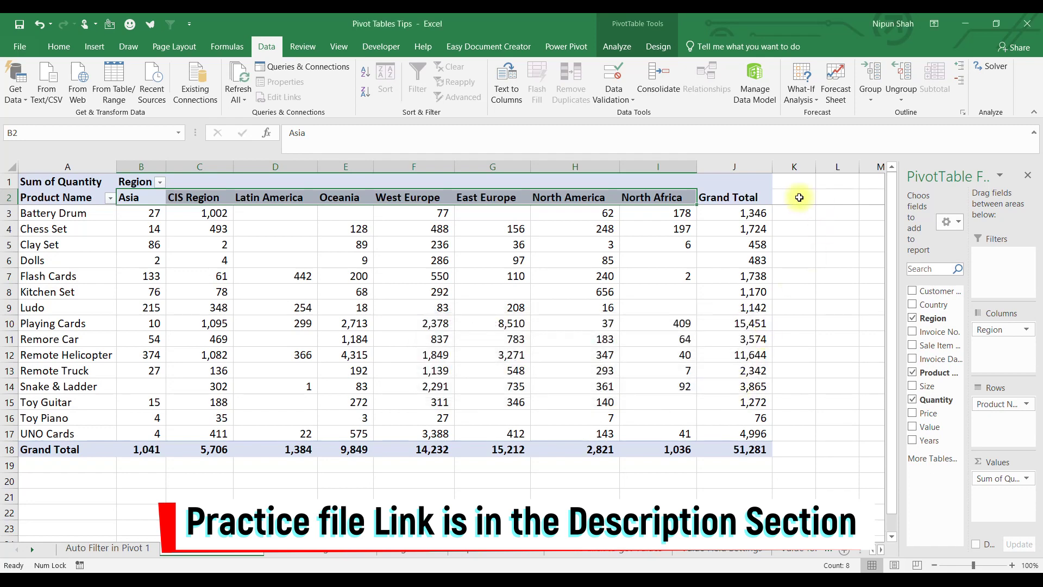
# - Turn on AutoFilter for all region columns of the pivot from the empty adjacent cell K2
pyautogui.click(786, 199)
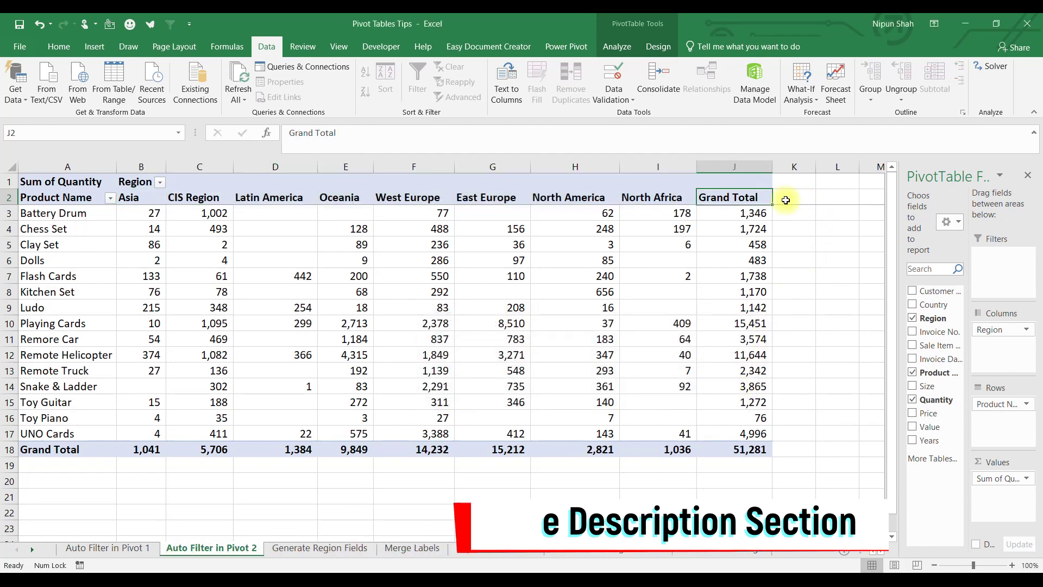
pyautogui.click(785, 199)
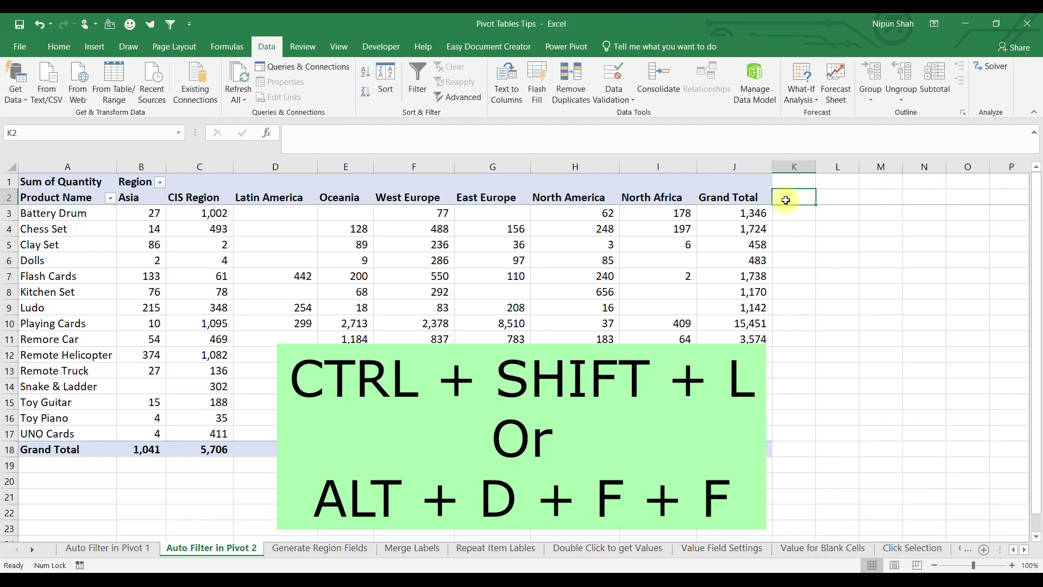
pyautogui.hotkey('ctrl', 'shift', 'l')
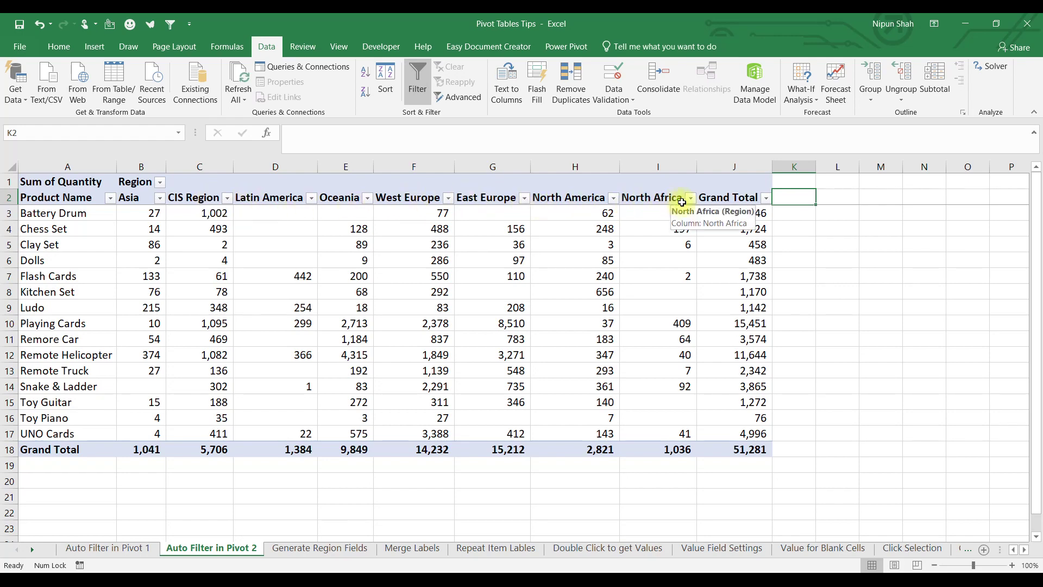
# - Filter the West Europe column to its top 6 items with the Top 10 number filter
pyautogui.click(691, 199)
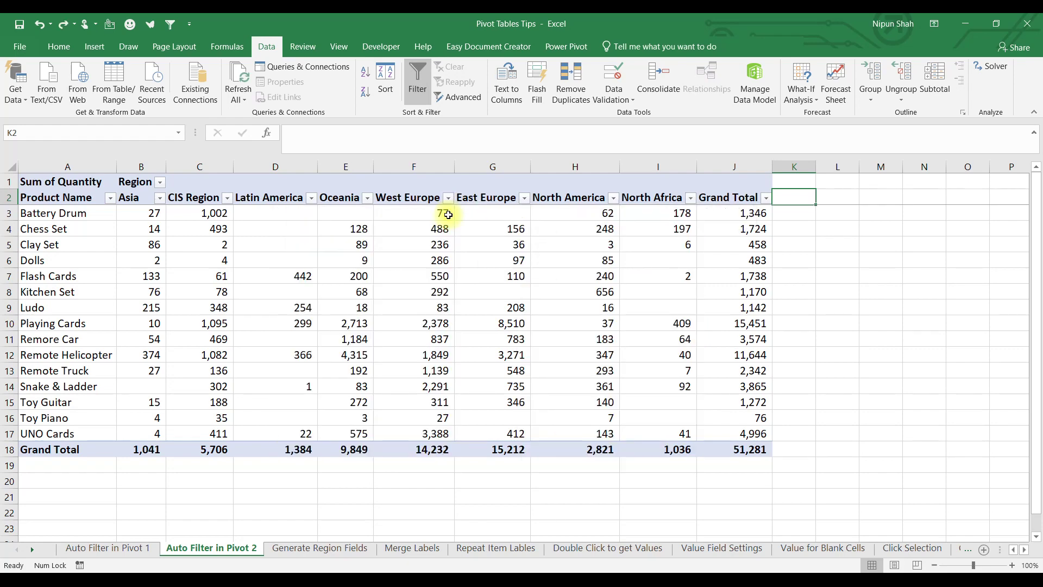
pyautogui.click(449, 199)
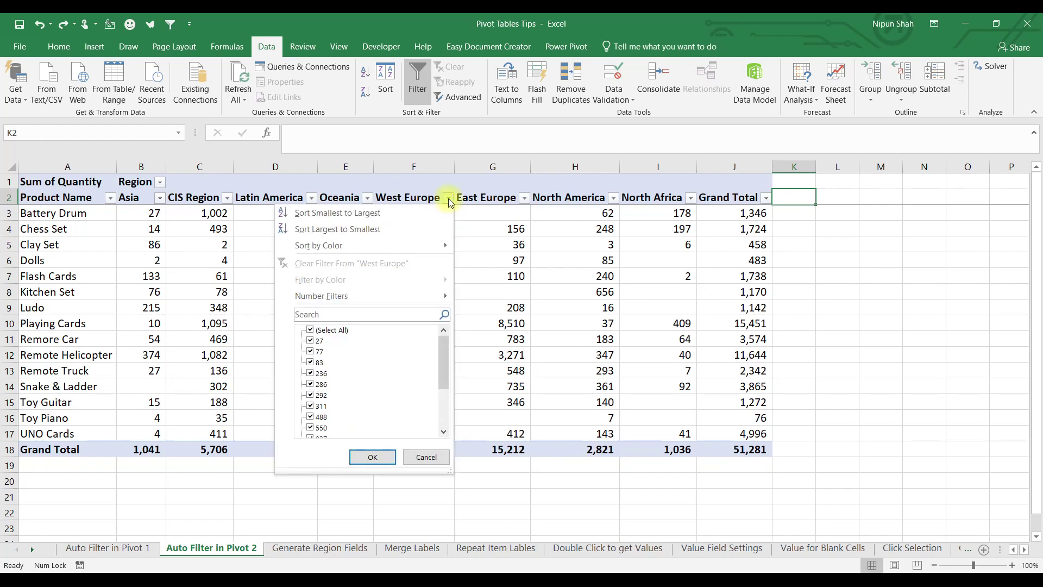
pyautogui.moveTo(433, 296)
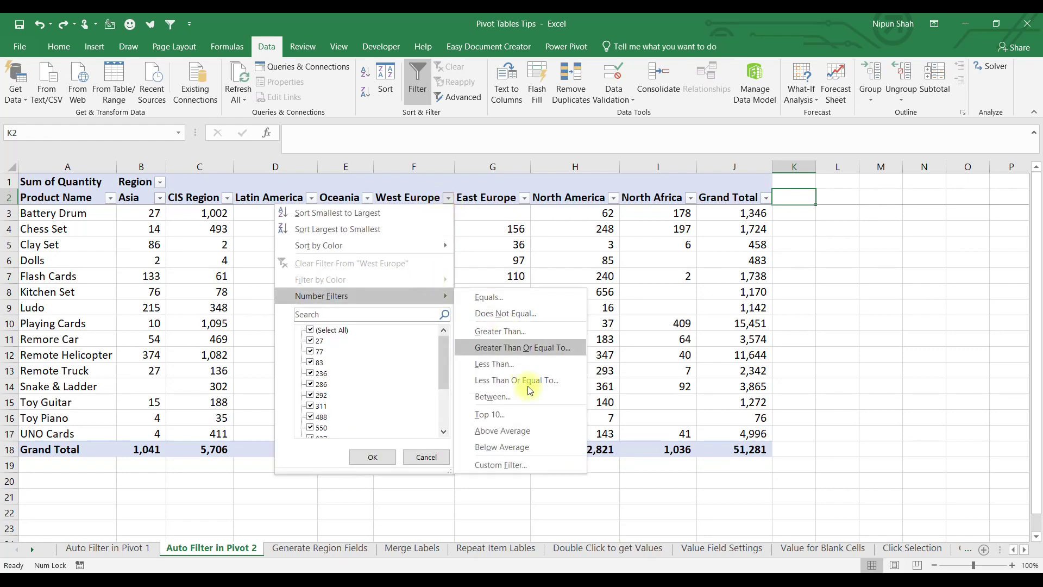
pyautogui.click(537, 416)
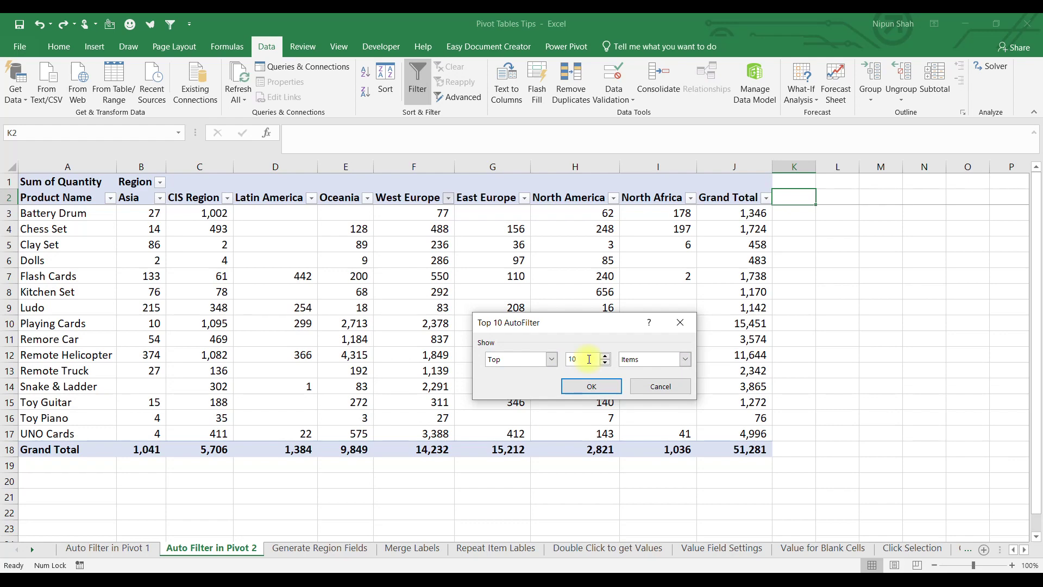
pyautogui.moveTo(589, 359); pyautogui.dragTo(569, 360)
pyautogui.write('6')
pyautogui.click(591, 385)
# - Check the filtered West Europe quantities together with the column's Grand Total
pyautogui.click(413, 214)
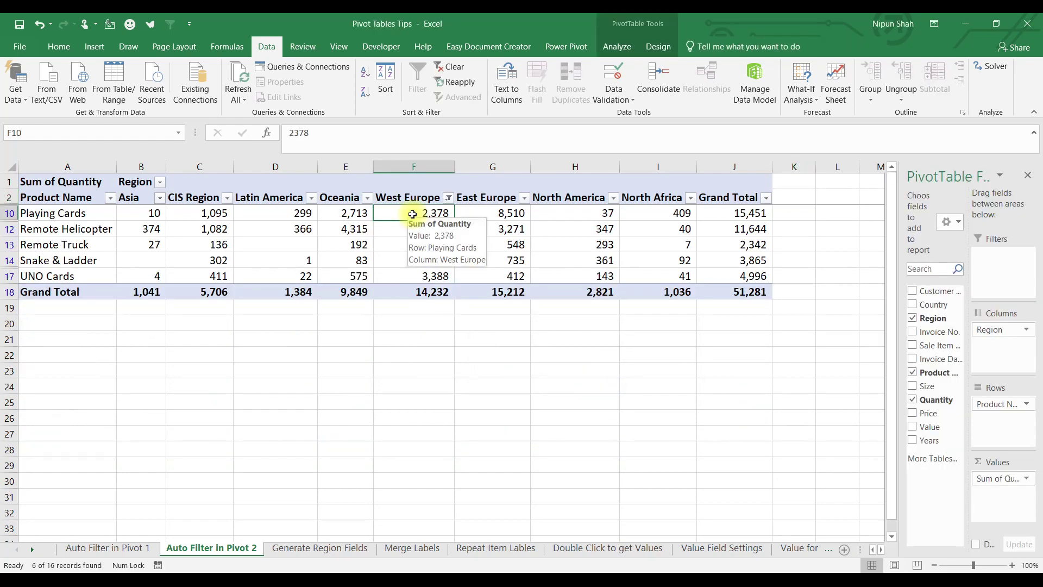
pyautogui.moveTo(412, 214); pyautogui.dragTo(408, 289)
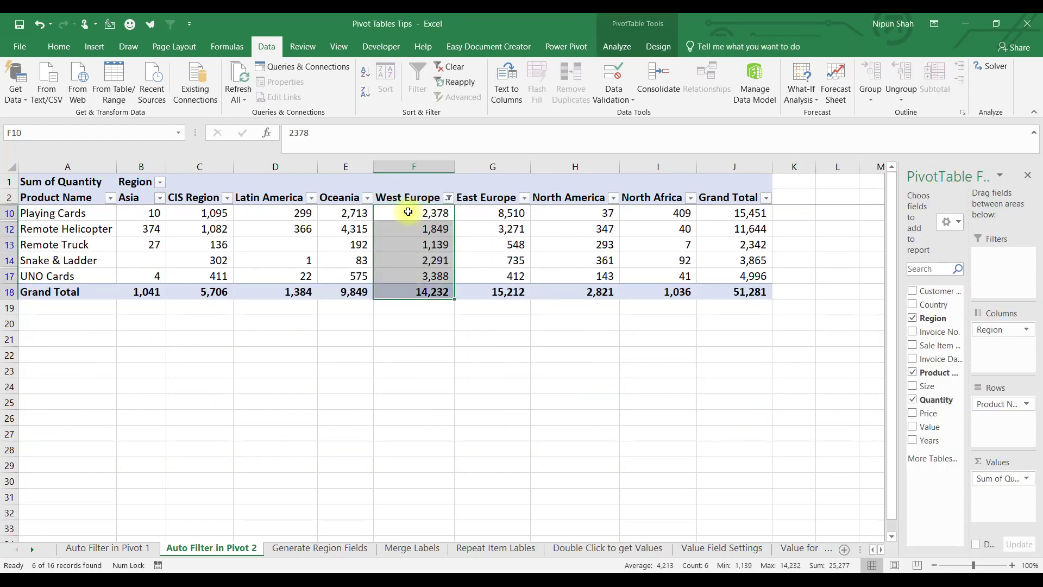
pyautogui.click(409, 213)
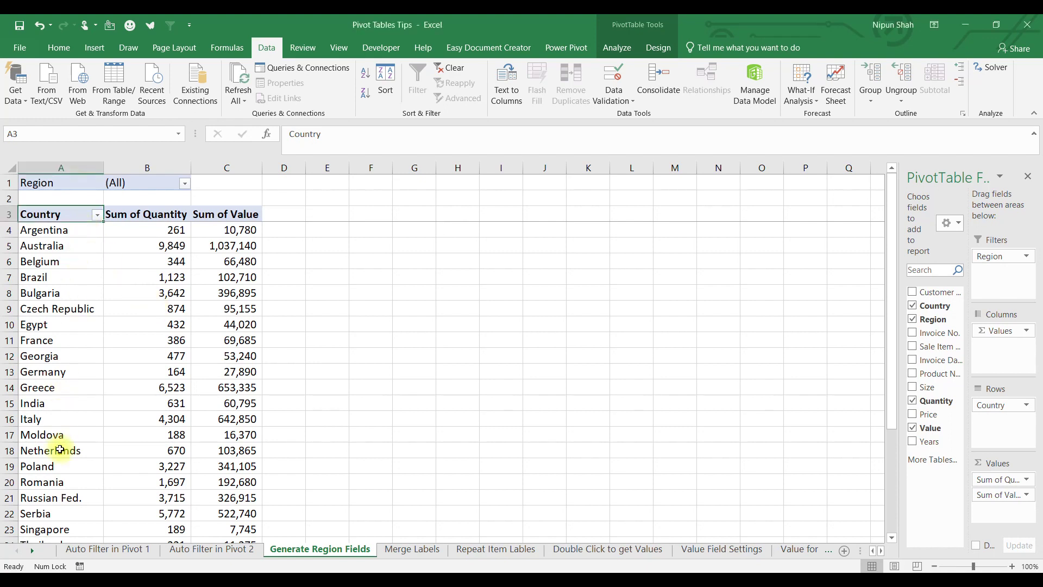
# - Generate a separate report filter page for every item of the Region filter in the Generate Region Fields pivot
pyautogui.click(185, 184)
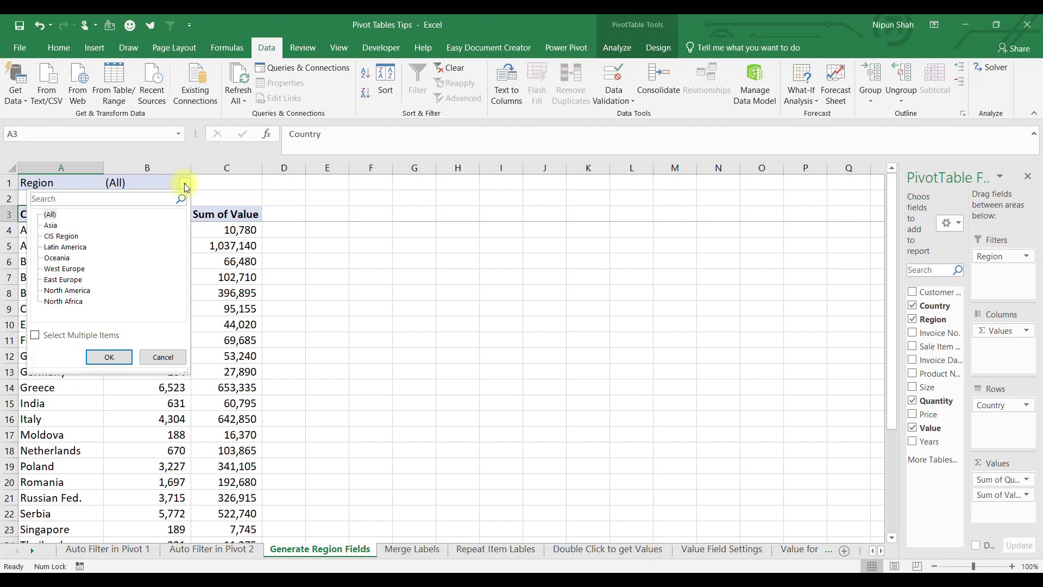
pyautogui.click(185, 186)
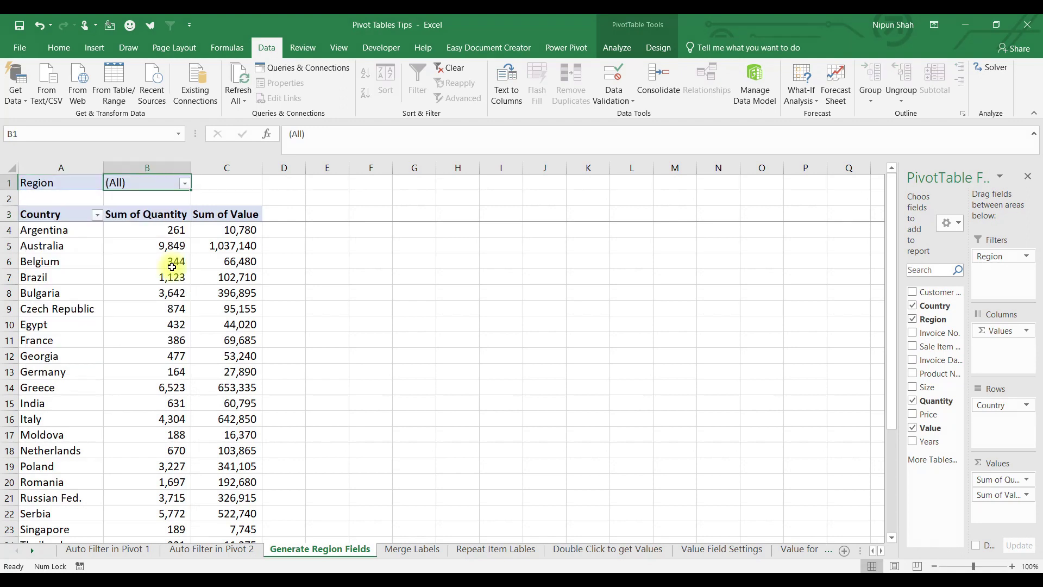
pyautogui.click(172, 266)
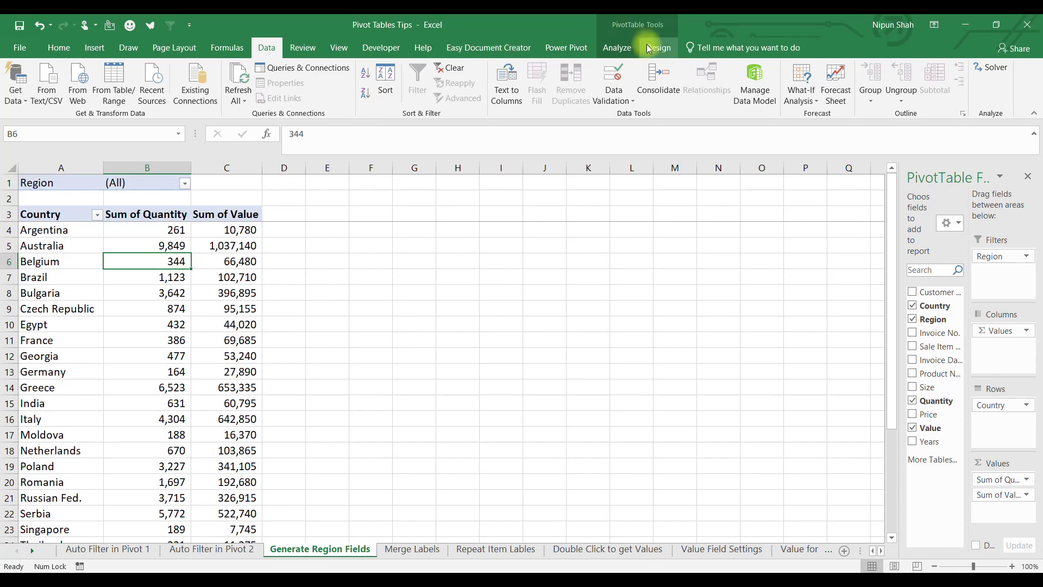
pyautogui.click(626, 50)
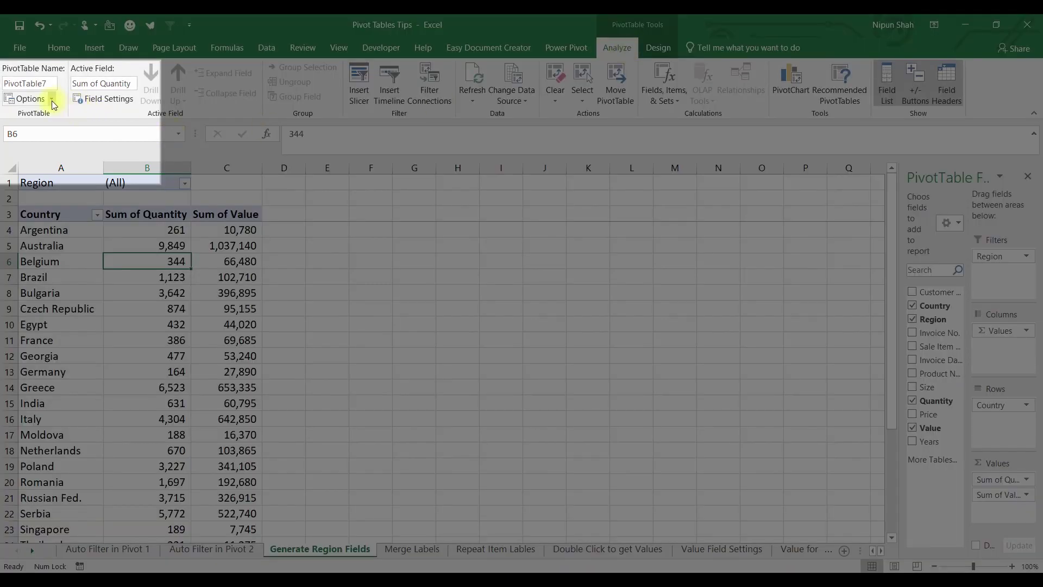
pyautogui.click(51, 100)
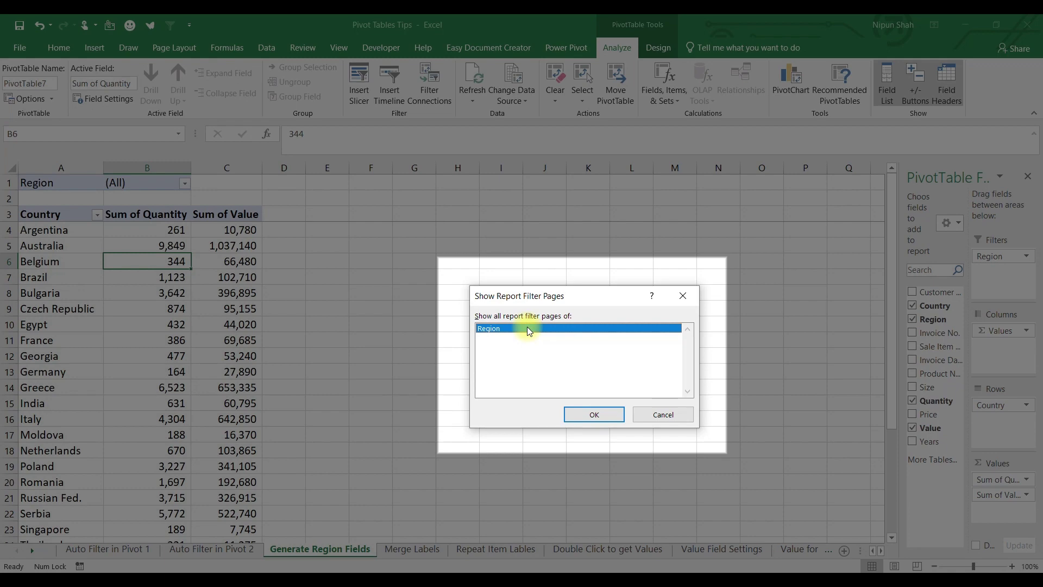
pyautogui.click(581, 419)
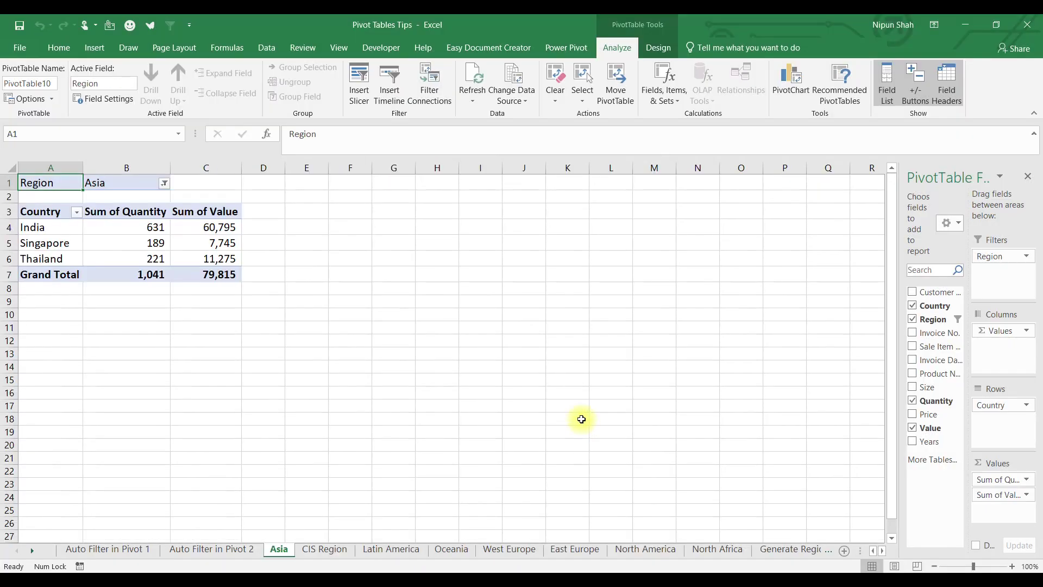
# - Review the generated region sheets from CIS Region through North Africa
pyautogui.click(341, 551)
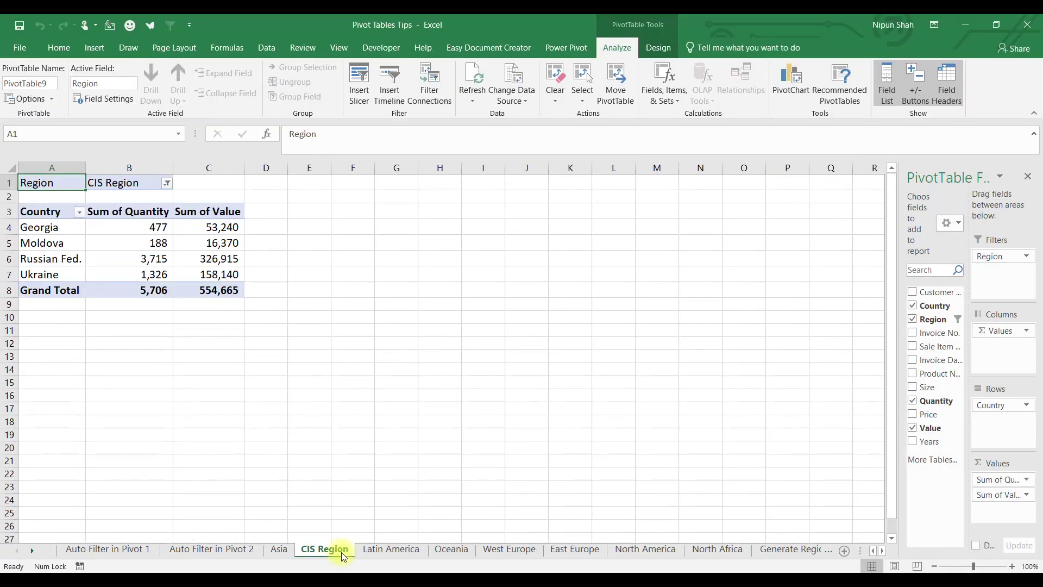
pyautogui.click(387, 550)
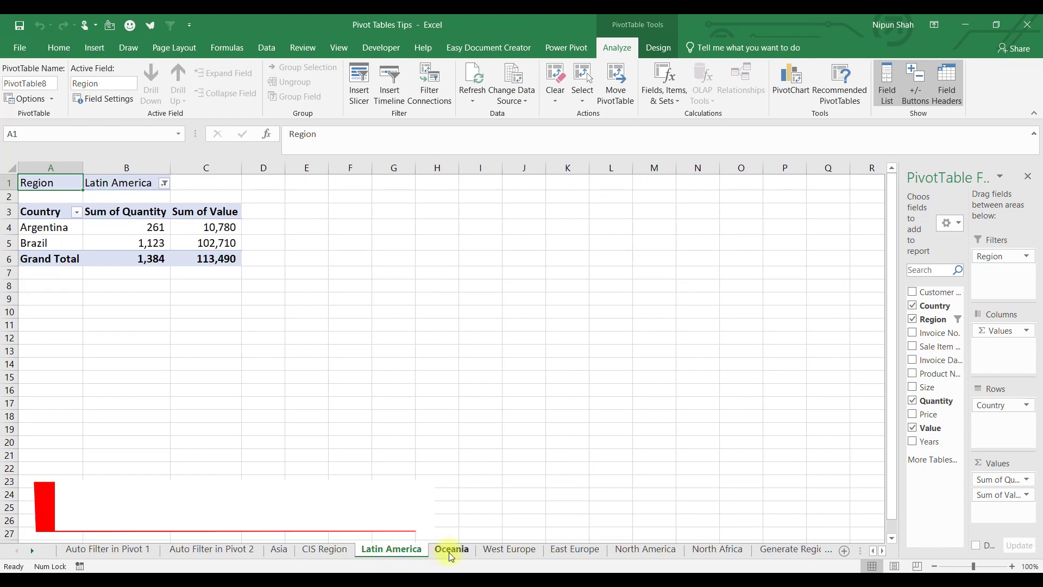
pyautogui.click(449, 551)
pyautogui.click(509, 552)
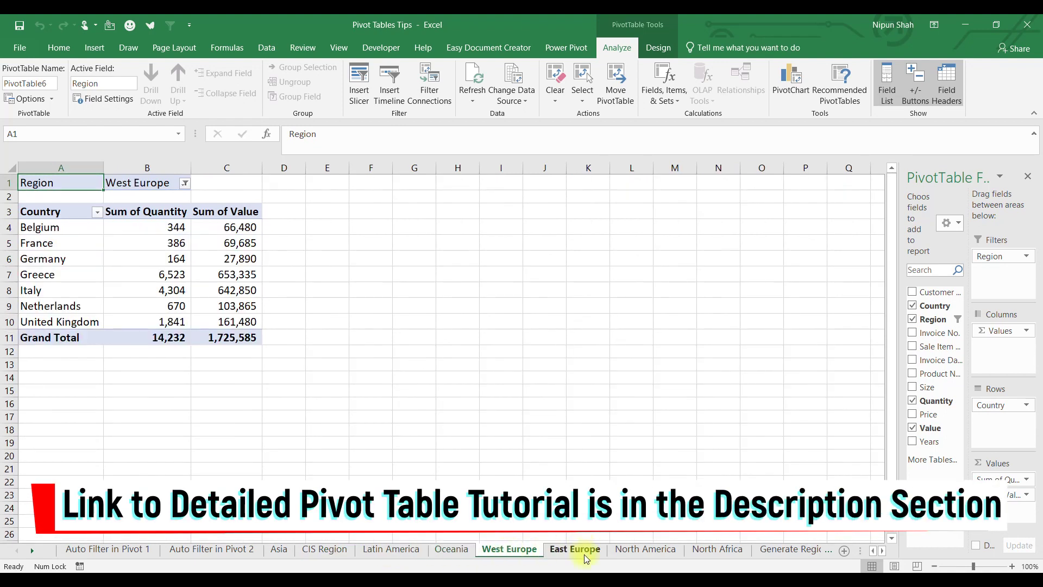
pyautogui.click(582, 554)
pyautogui.click(636, 555)
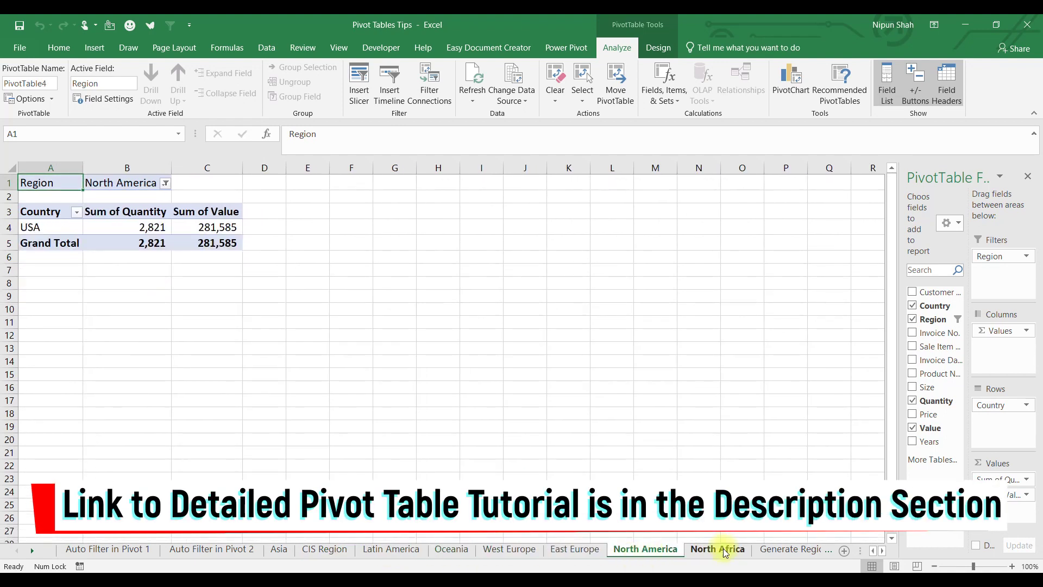
pyautogui.click(724, 551)
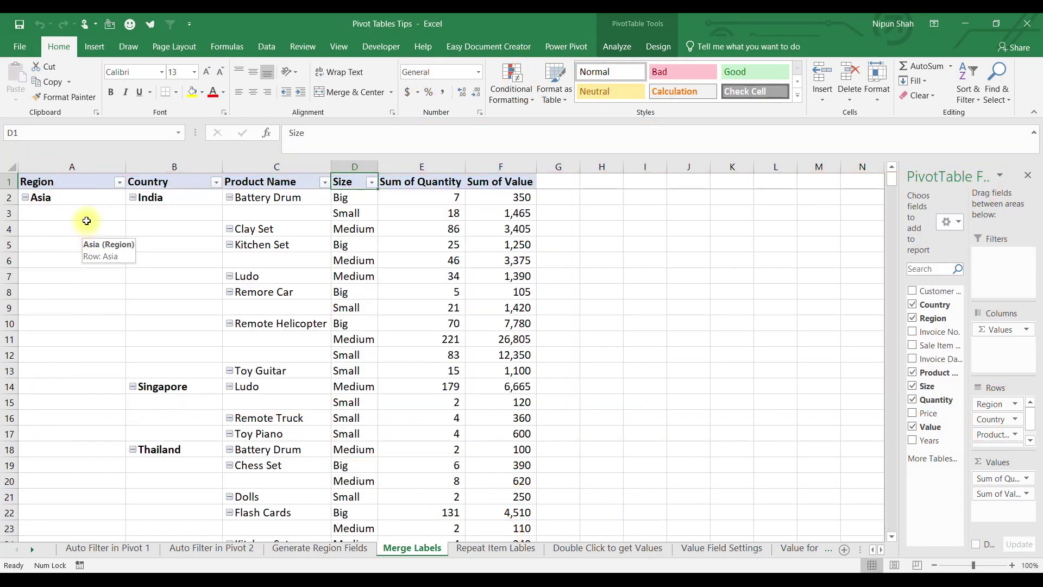
# - Review the Region, Country, Product Name and Size fields of the Merge Labels pivot
pyautogui.click(81, 184)
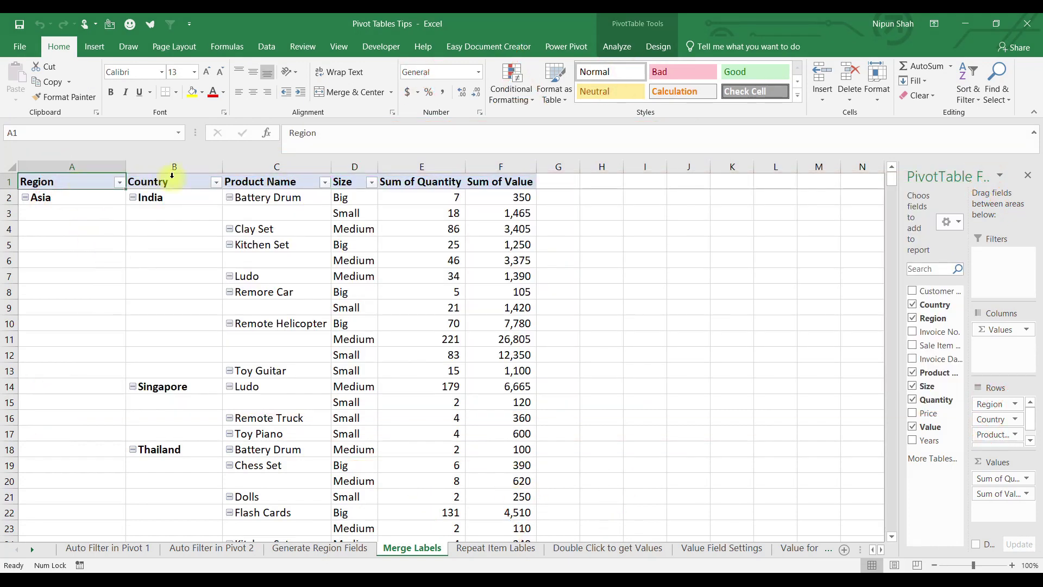
pyautogui.click(174, 182)
pyautogui.click(258, 182)
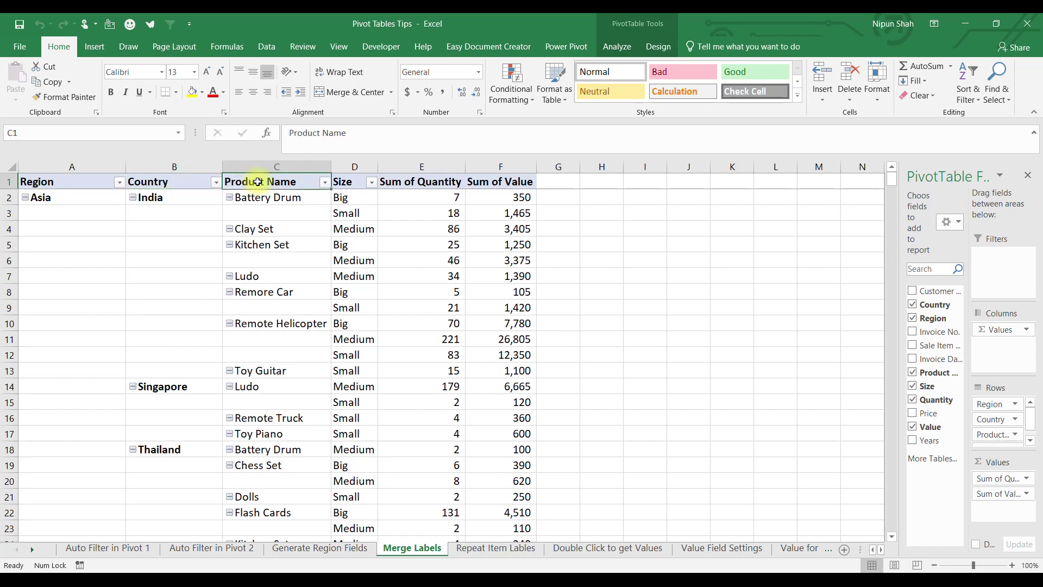
pyautogui.click(357, 188)
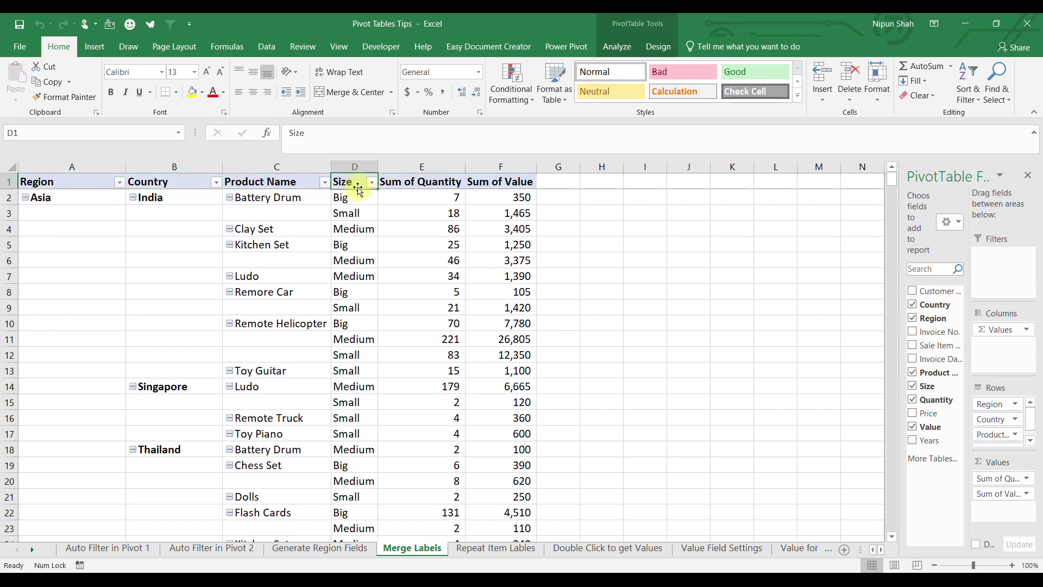
# - Examine how far the Asia label and the India label's blank cells extend in the pivot rows
pyautogui.click(76, 197)
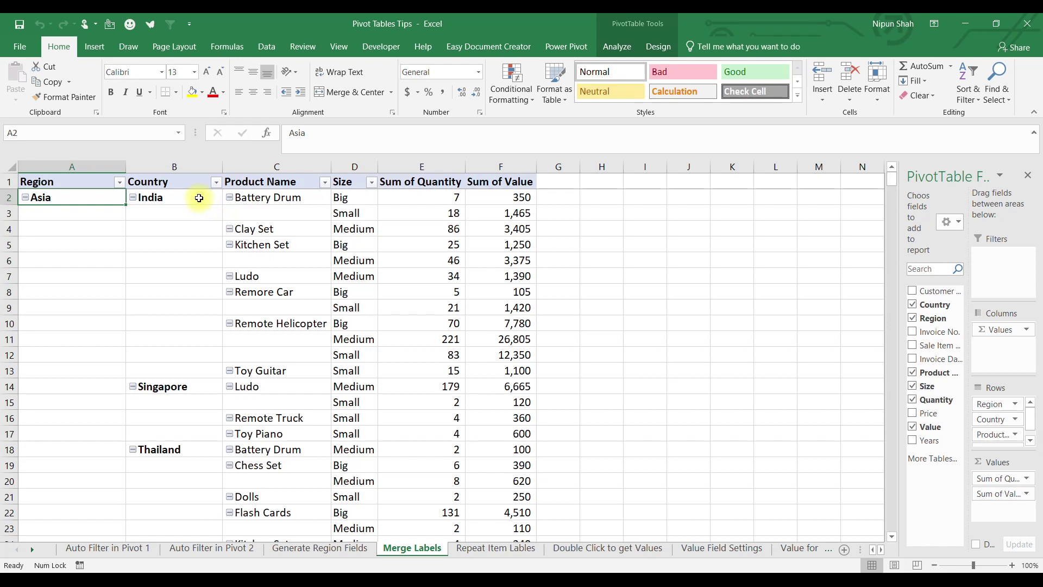
pyautogui.click(186, 370)
pyautogui.moveTo(190, 196); pyautogui.dragTo(185, 372)
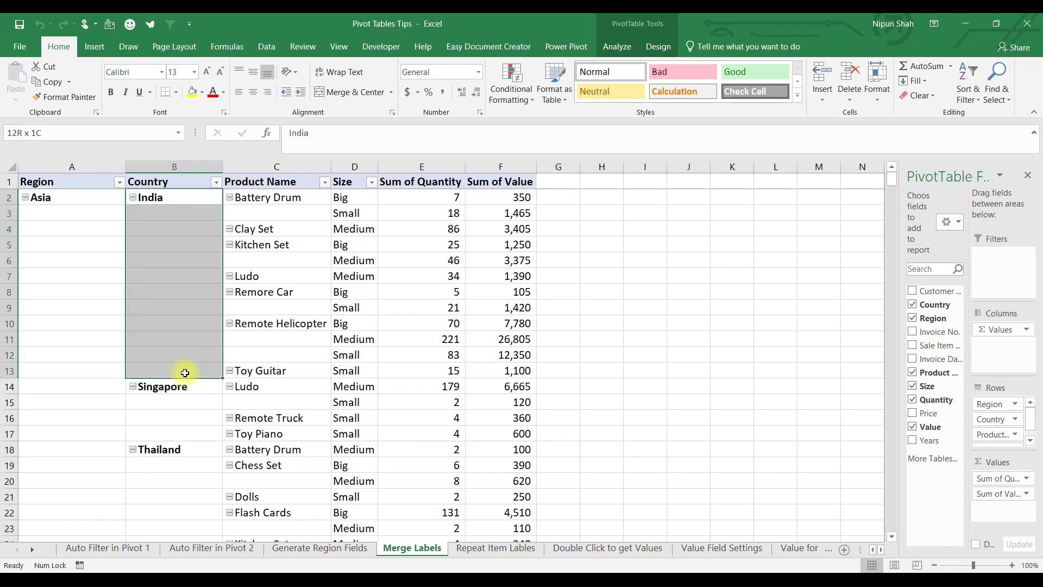
# - Try to merge and center the Remote Helicopter label across cells C10 to C12
pyautogui.moveTo(260, 322); pyautogui.dragTo(259, 353)
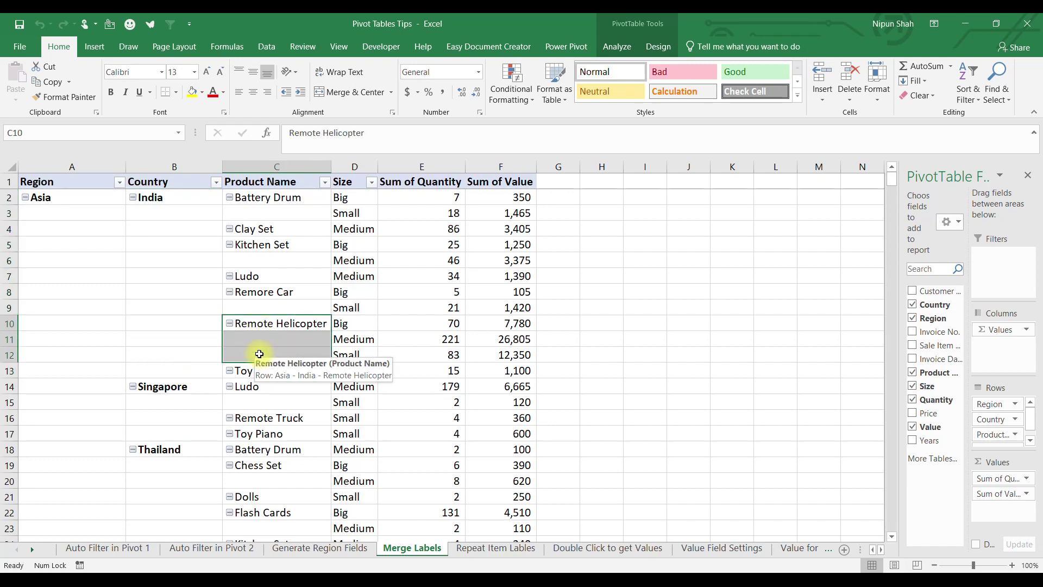
pyautogui.press('Left')
pyautogui.moveTo(259, 324); pyautogui.dragTo(259, 350)
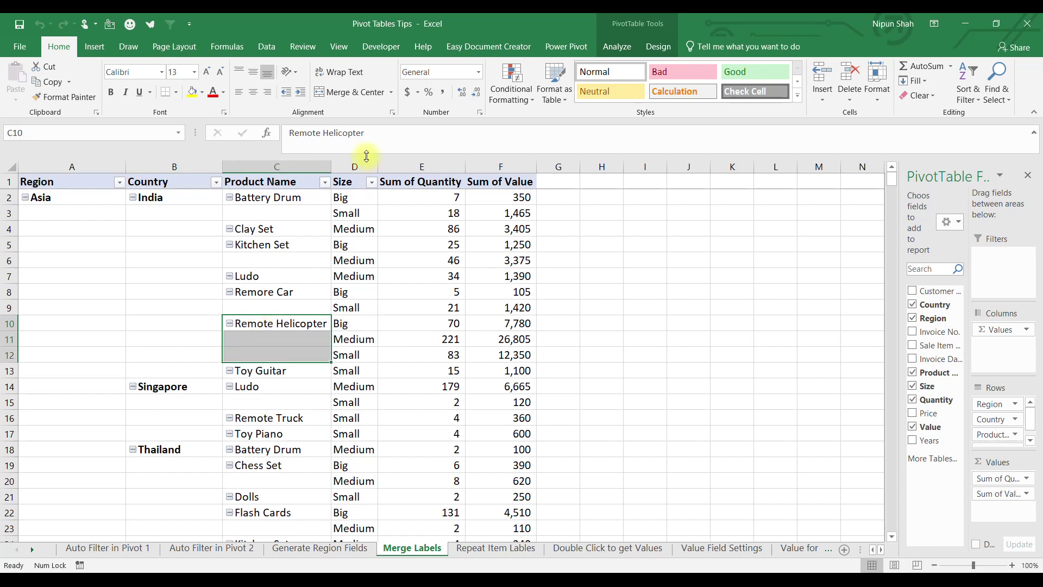
pyautogui.click(366, 93)
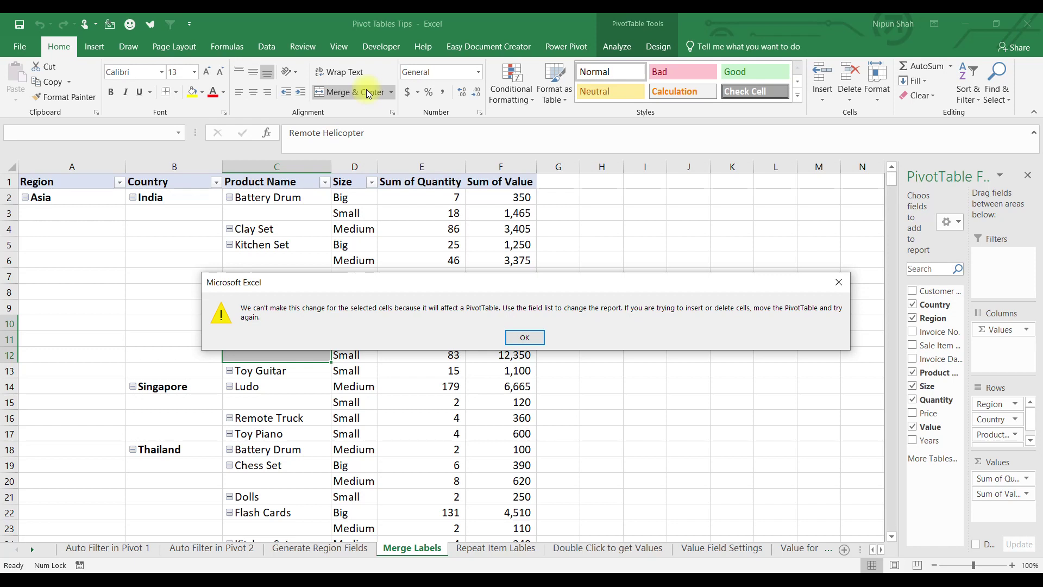
pyautogui.click(537, 337)
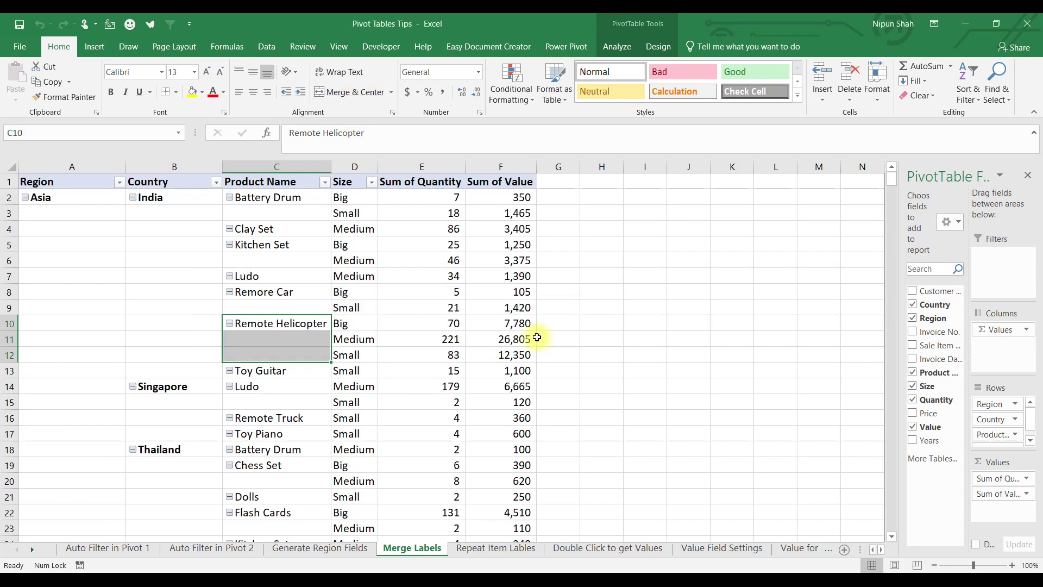
# - Enable merging and centering of cells with labels in the PivotTable options
pyautogui.click(307, 326)
pyautogui.rightClick(307, 329)
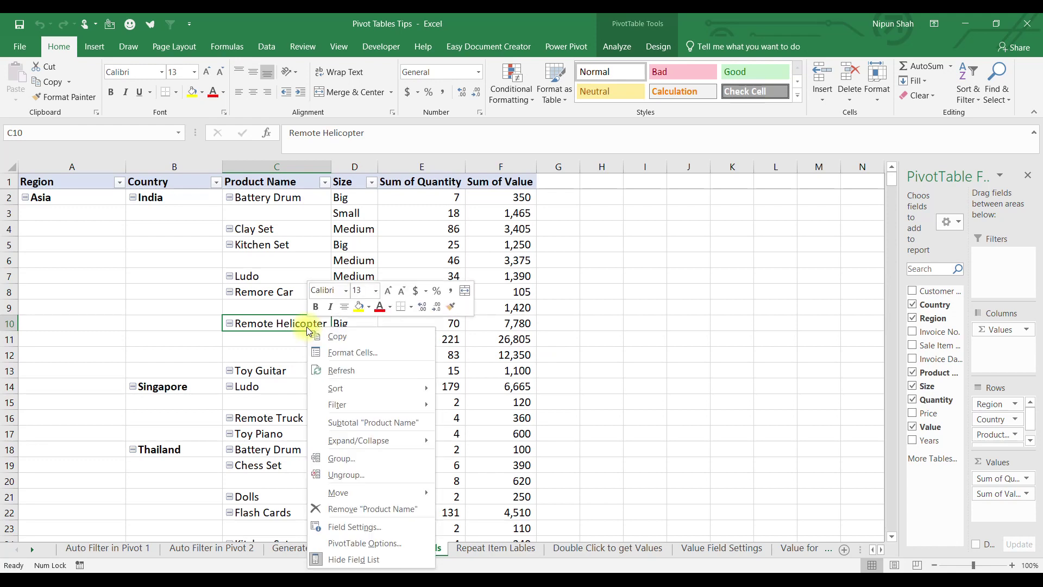
pyautogui.click(401, 543)
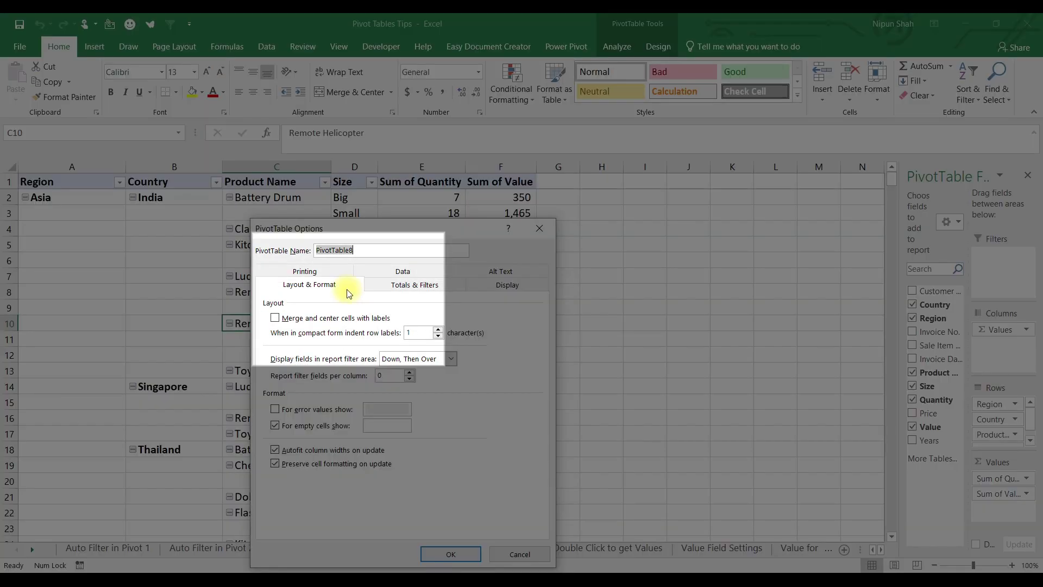
pyautogui.click(275, 323)
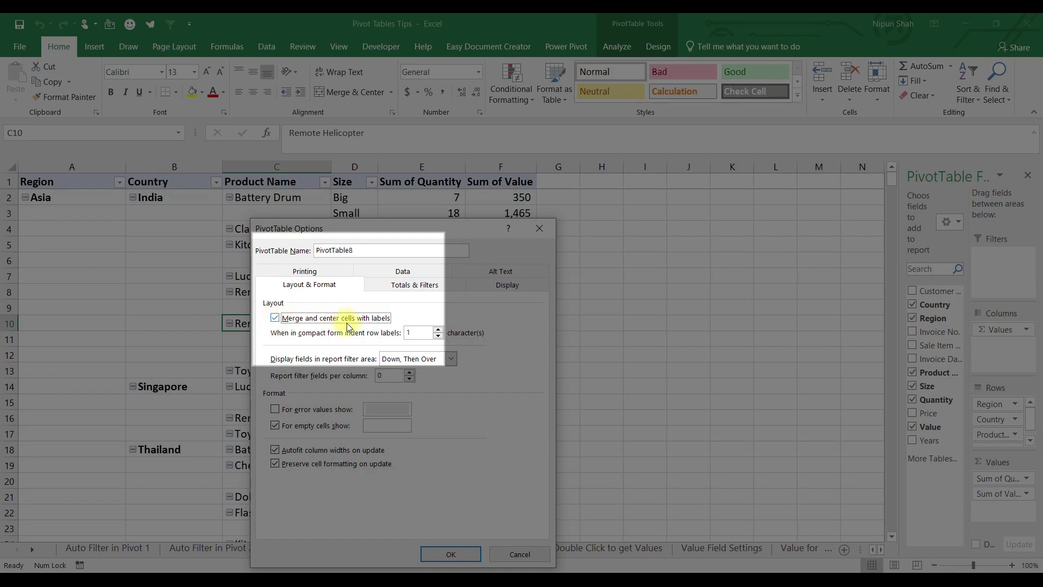
pyautogui.click(441, 555)
# - Examine the merged country, product and region labels throughout the pivot
pyautogui.click(186, 279)
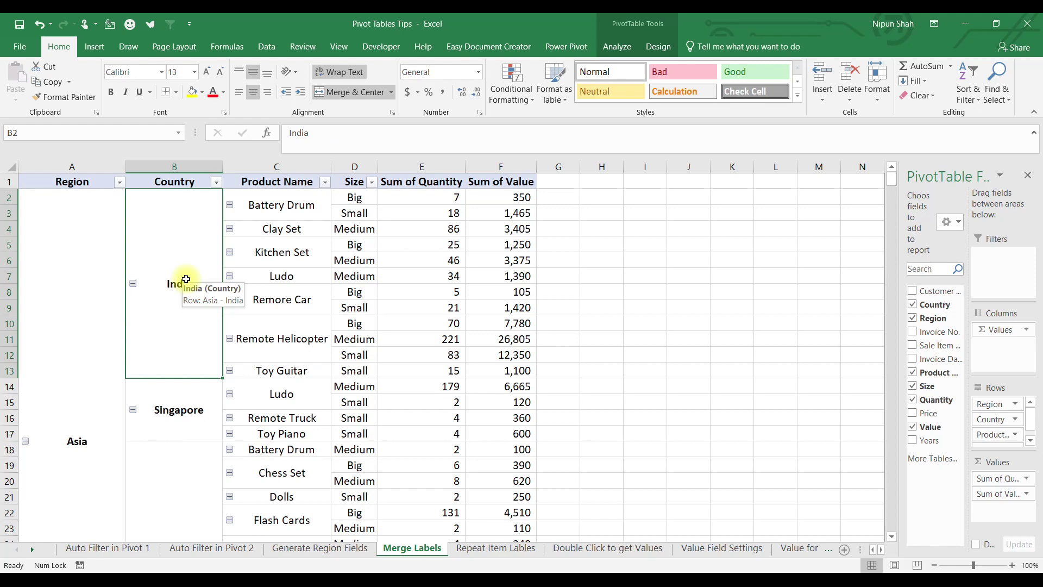
pyautogui.click(270, 254)
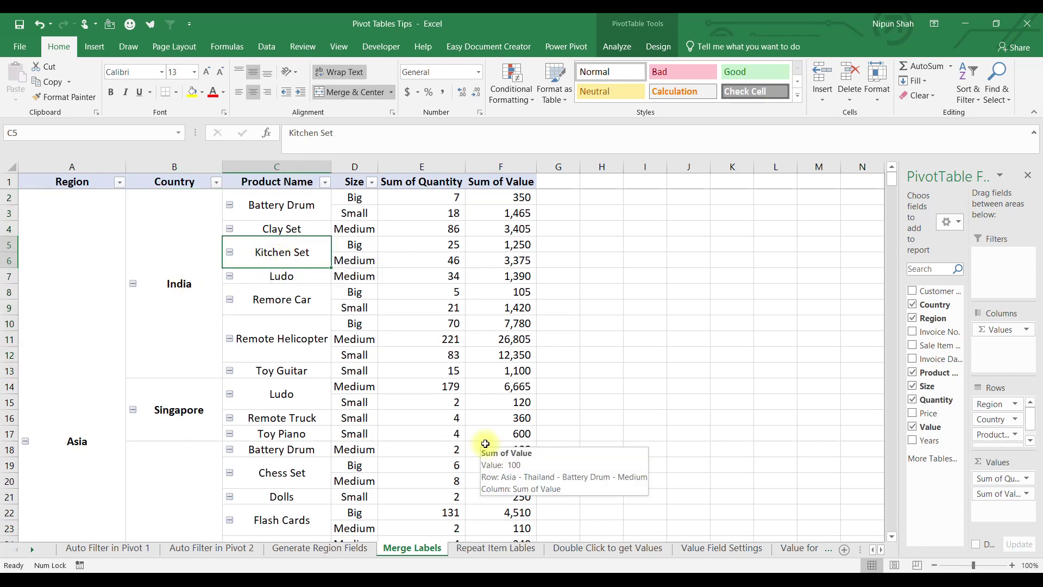
pyautogui.scroll(-15, 485, 443)
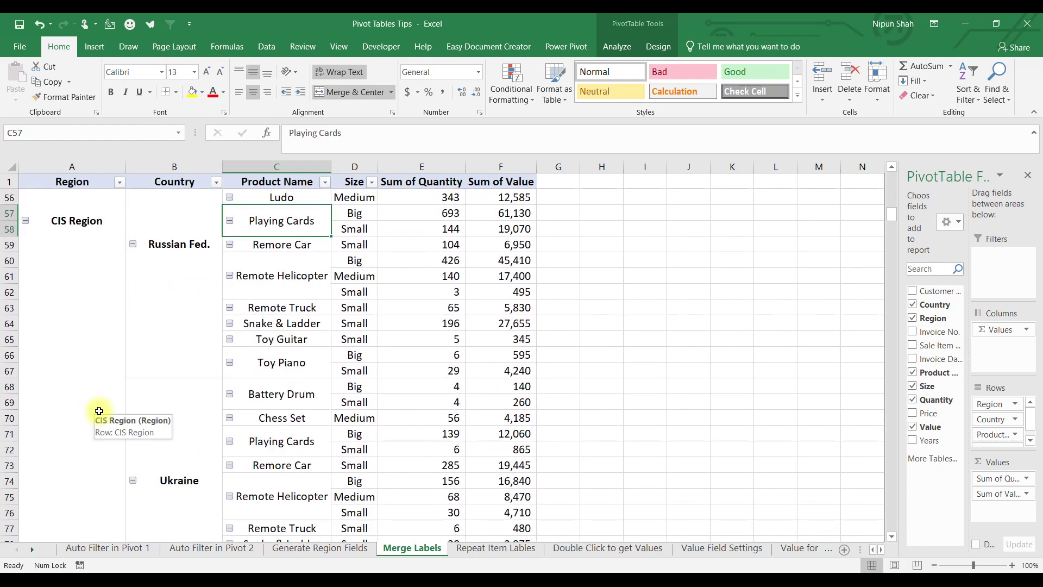
pyautogui.scroll(-5, 99, 411)
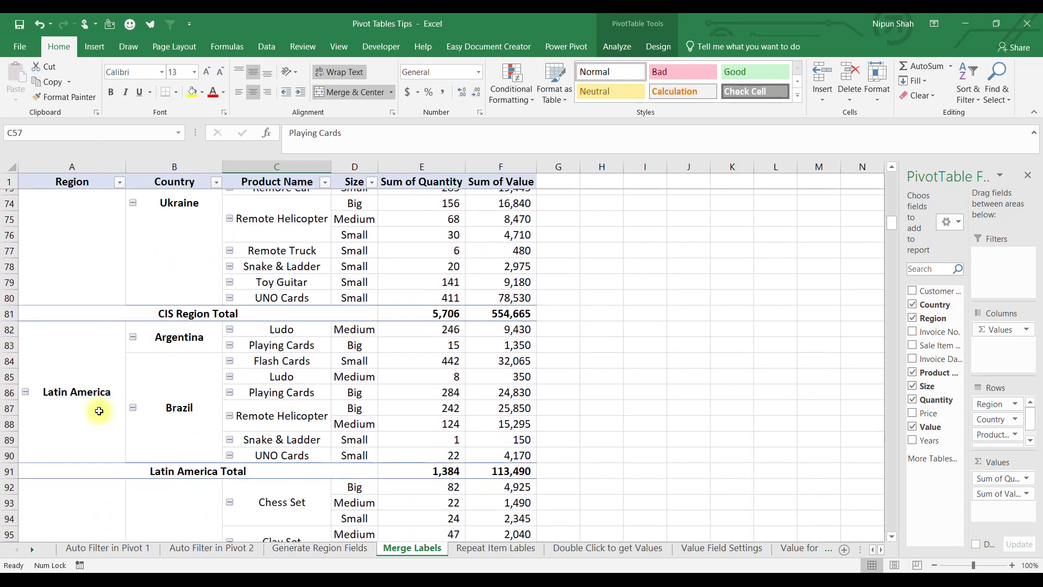
pyautogui.scroll(-2, 98, 412)
pyautogui.scroll(-6, 99, 411)
pyautogui.scroll(-2, 99, 411)
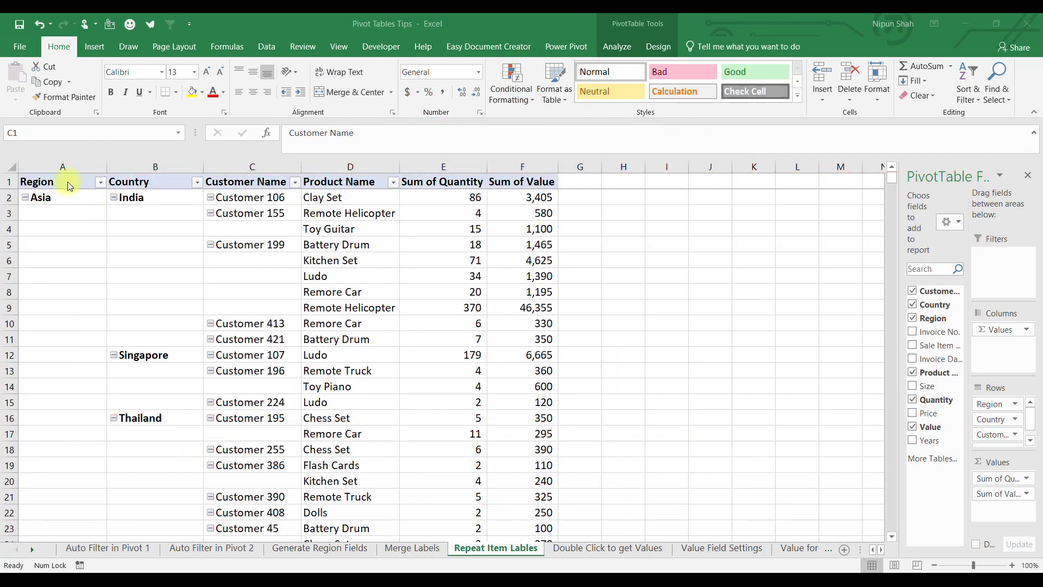
# - Examine the pivot's column headers and the blank cells below the Asia, Singapore and Customer 199 labels
pyautogui.click(68, 182)
pyautogui.click(182, 181)
pyautogui.click(324, 181)
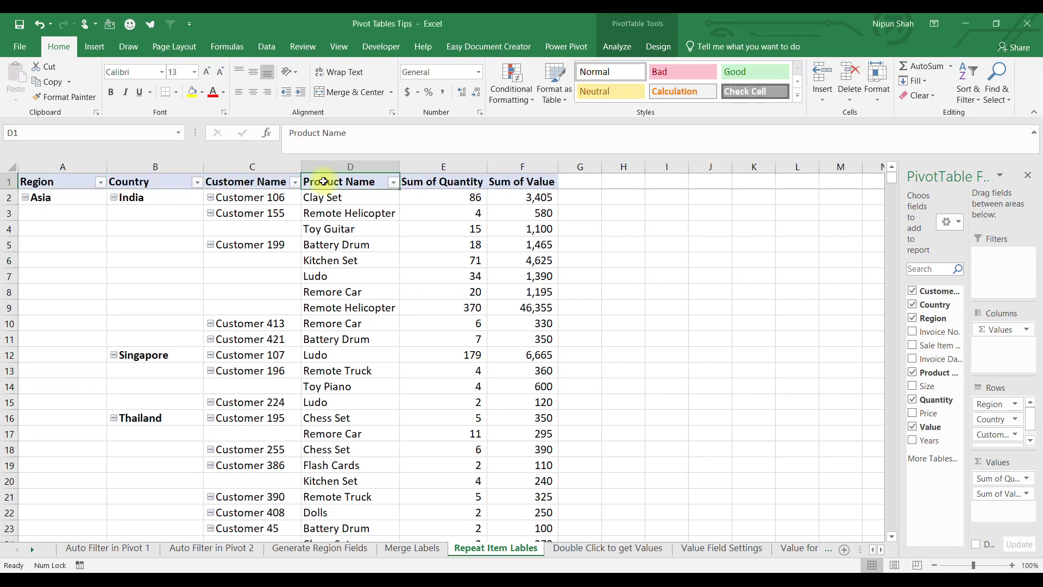
pyautogui.click(93, 198)
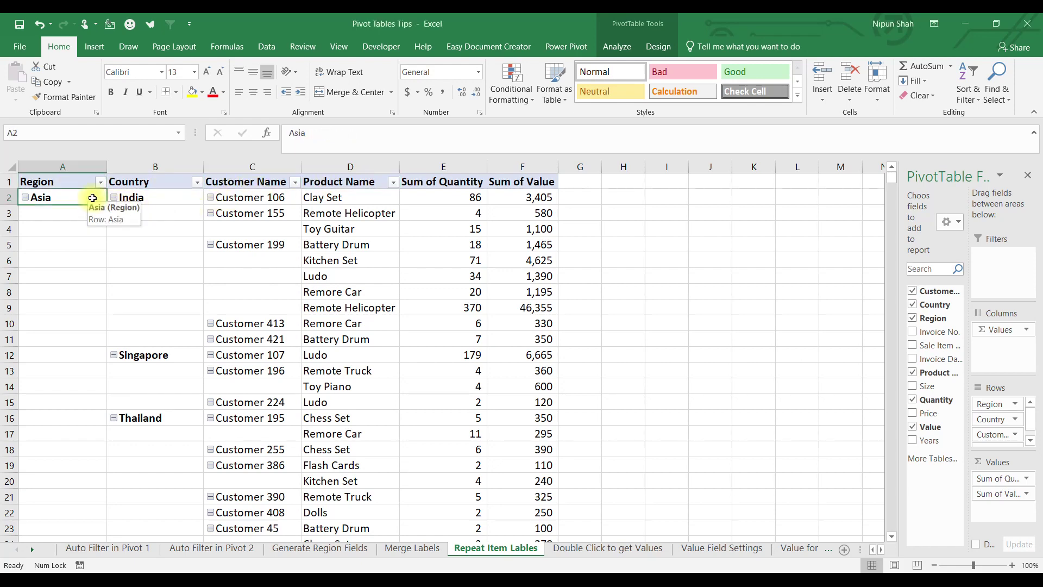
pyautogui.click(143, 197)
pyautogui.moveTo(86, 200); pyautogui.dragTo(67, 483)
pyautogui.moveTo(173, 197); pyautogui.dragTo(163, 407)
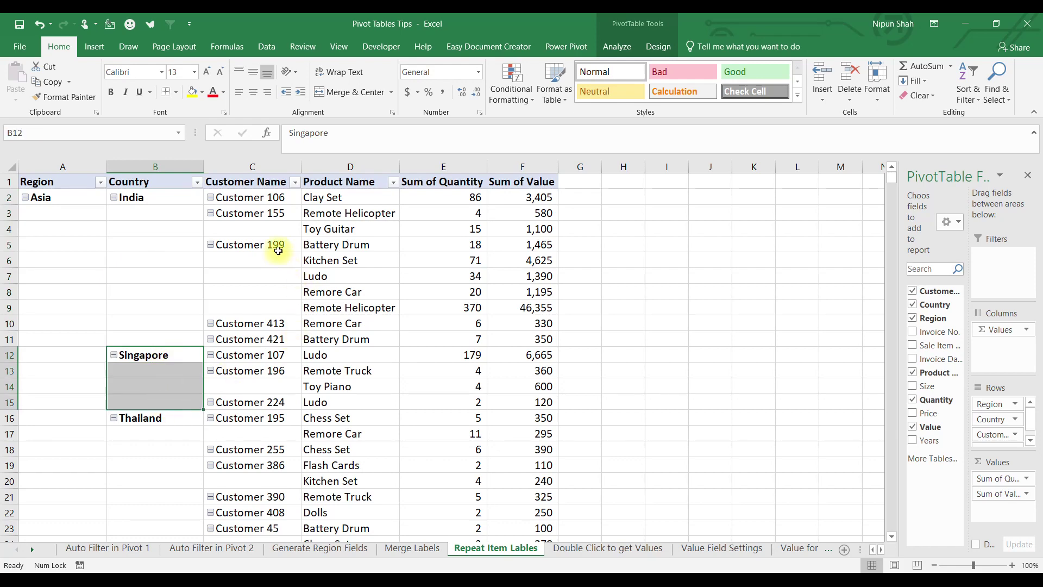
pyautogui.moveTo(278, 244); pyautogui.dragTo(276, 302)
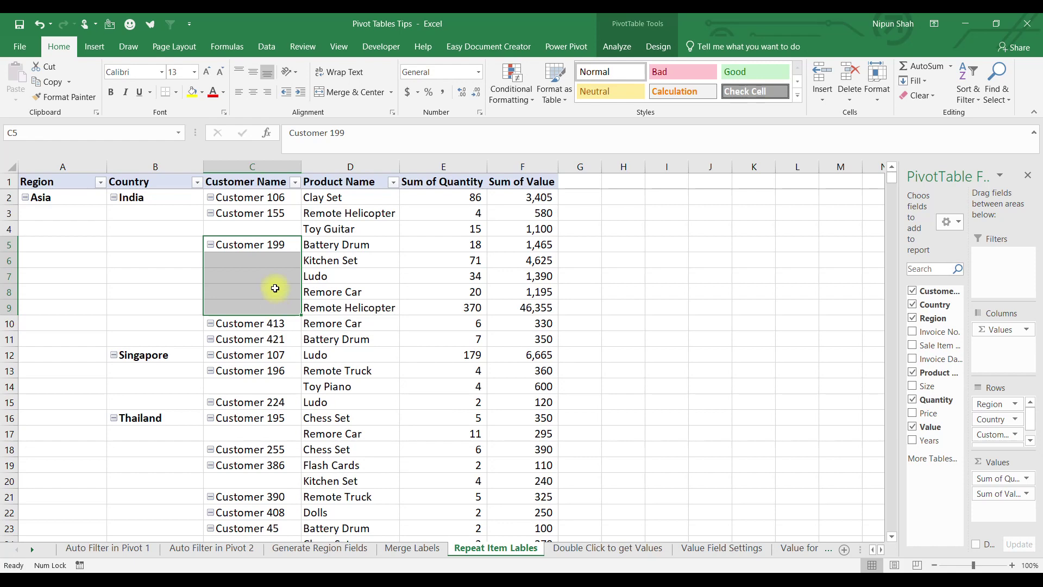
# - Set the pivot's report layout to Repeat All Item Labels and check the filled label columns
pyautogui.click(274, 290)
pyautogui.click(658, 47)
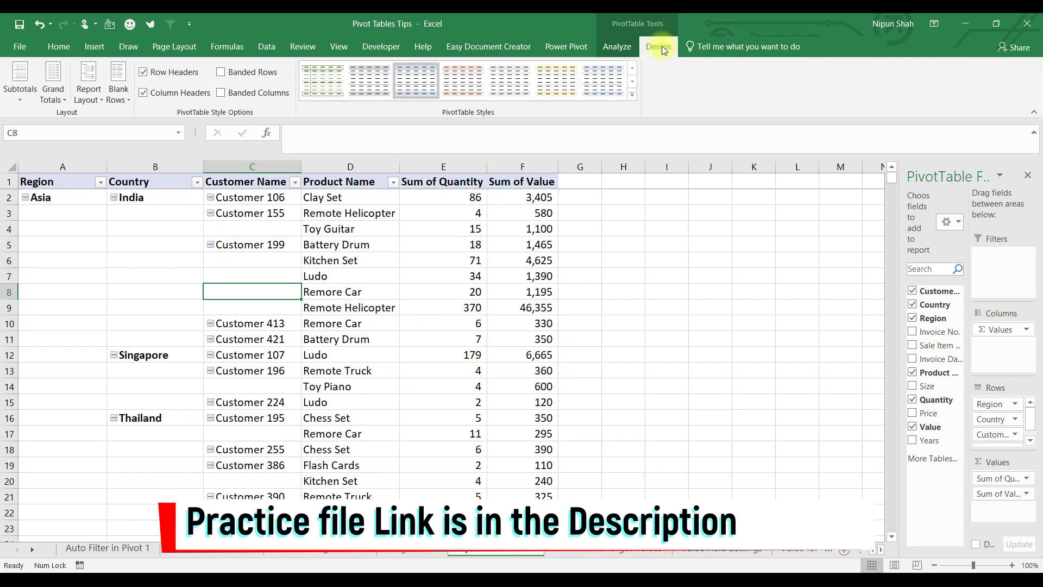
pyautogui.click(89, 100)
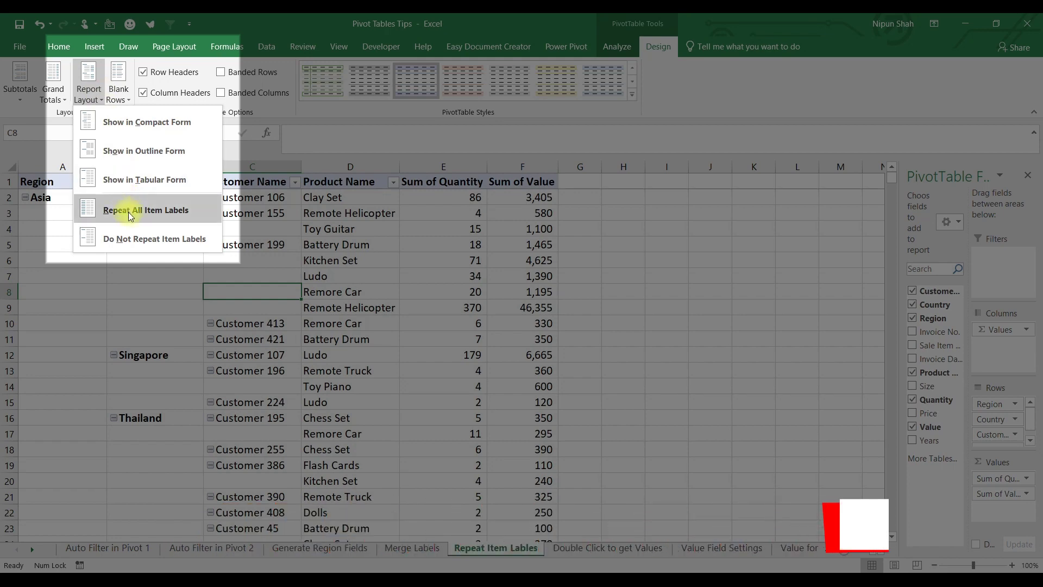
pyautogui.click(130, 215)
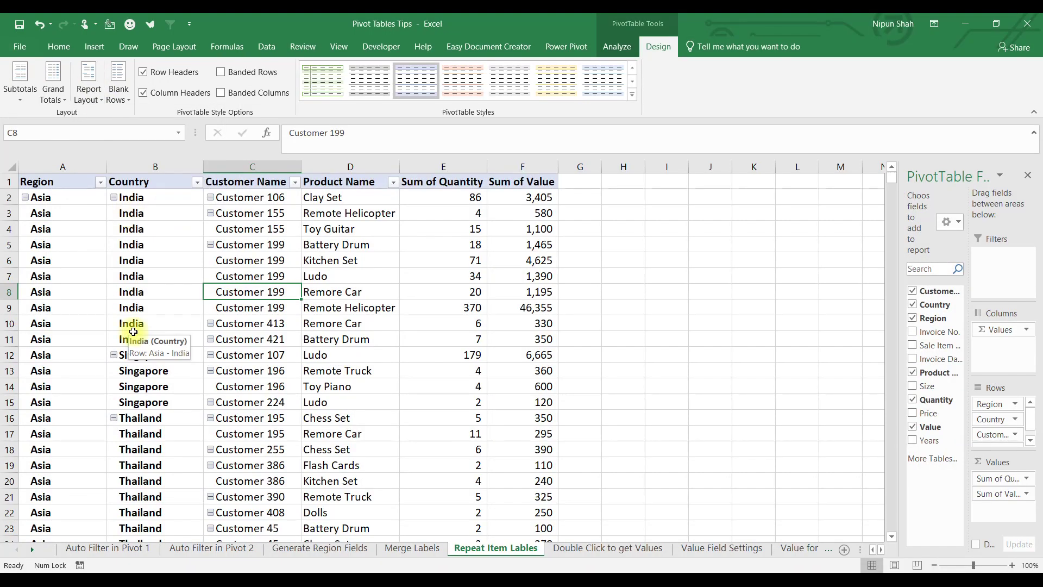
pyautogui.scroll(-5, 133, 331)
pyautogui.scroll(5, 133, 332)
# - Copy the whole pivot table from A1 through the Grand Total row and paste it as values at I1
pyautogui.click(59, 182)
pyautogui.hotkey('ctrl', 'shift', 'Right')
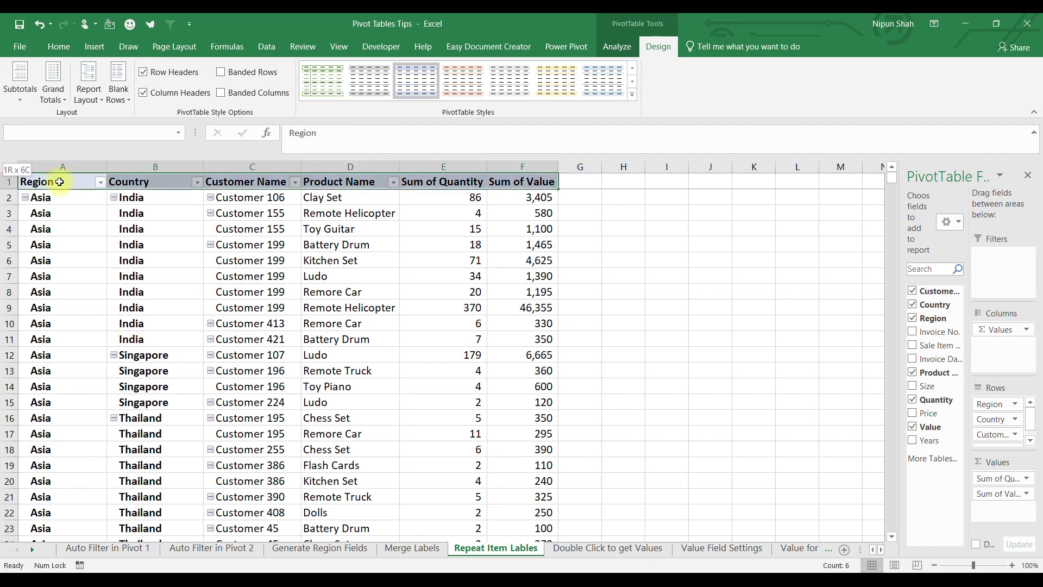
pyautogui.hotkey('ctrl', 'shift', 'Down')
pyautogui.hotkey('ctrl', 'c')
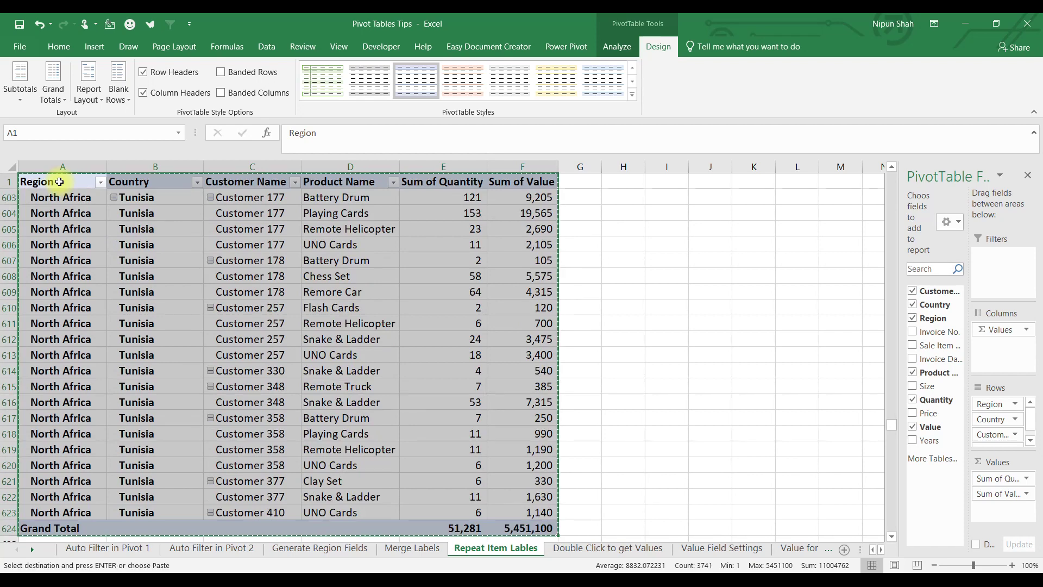
pyautogui.press('Right')
pyautogui.press('Right')
pyautogui.press('Right')
pyautogui.press('Right')
pyautogui.press('Right')
pyautogui.press('Right')
pyautogui.press('Right')
pyautogui.press('Right')
pyautogui.hotkey('alt', 'e')
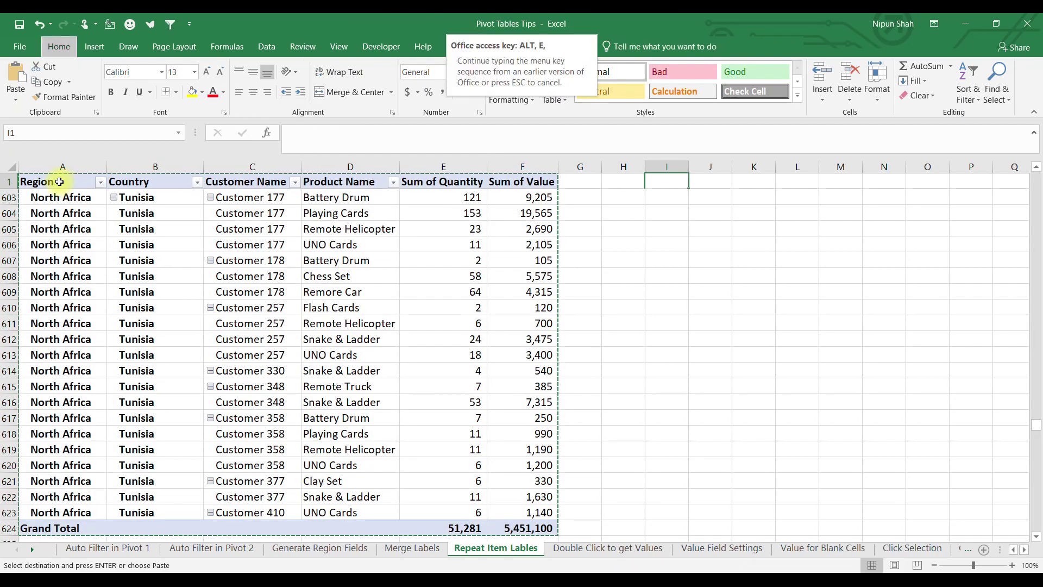
pyautogui.press('s')
pyautogui.press('v')
pyautogui.press('Return')
# - Examine the pasted region, country, customer and product rows below the header in column I
pyautogui.press('Down')
pyautogui.press('Down')
pyautogui.press('Down')
pyautogui.press('Down')
pyautogui.press('Down')
pyautogui.press('Down')
pyautogui.press('Down')
pyautogui.press('Down')
pyautogui.press('Down')
pyautogui.press('Down')
pyautogui.press('Down')
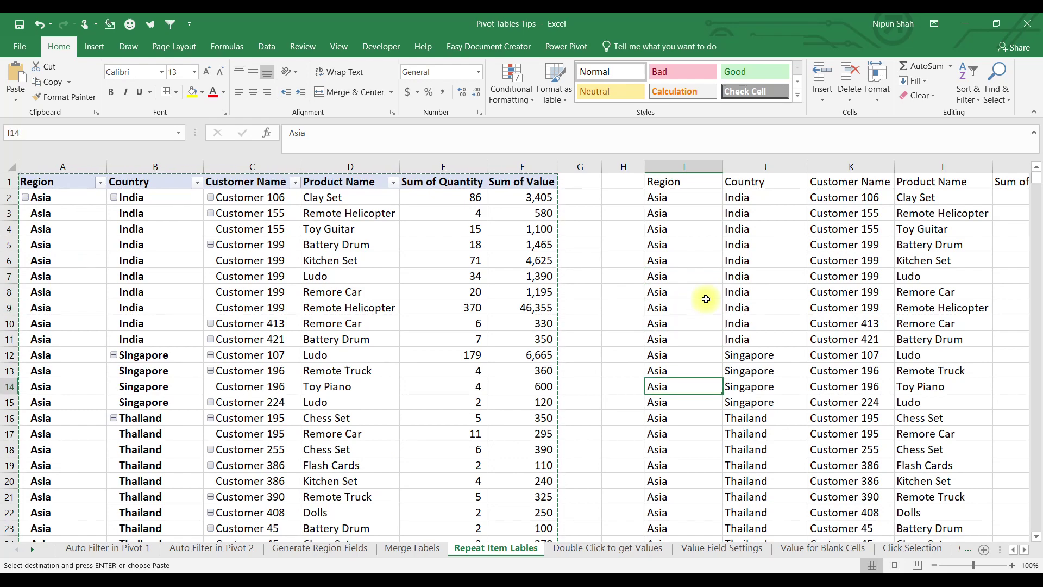
# - On the Double Click to get Values sheet, extract the source records behind North America's Remote Helicopter value
pyautogui.hotkey('ctrl', 'pagedown')
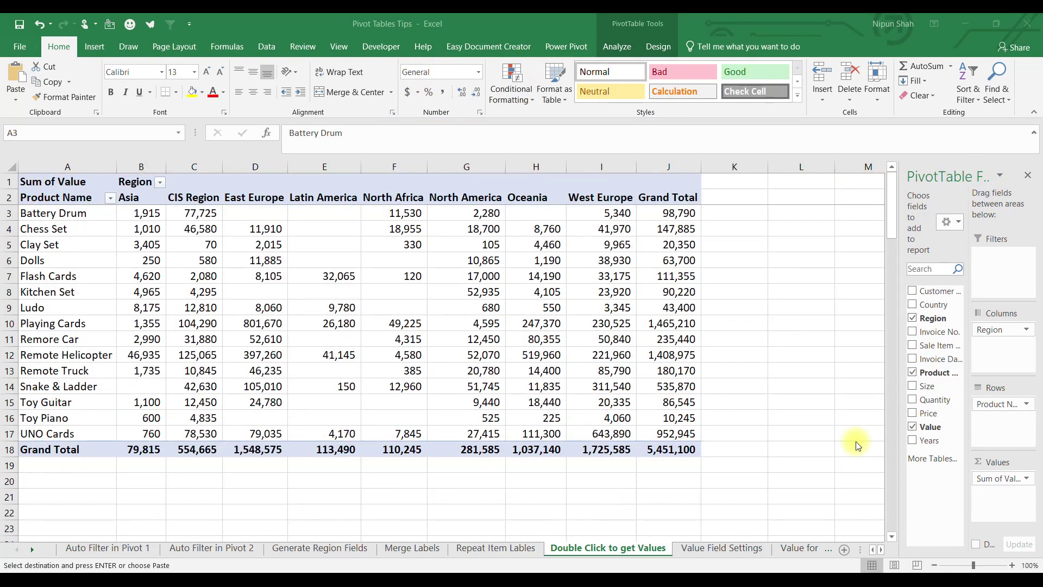
pyautogui.click(101, 214)
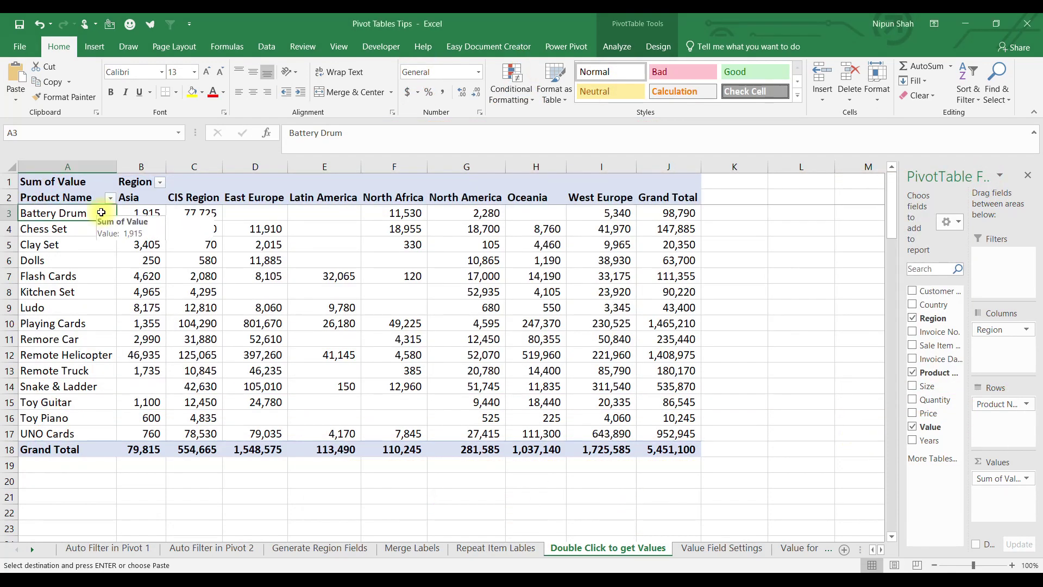
pyautogui.moveTo(174, 198); pyautogui.dragTo(369, 202)
pyautogui.click(536, 354)
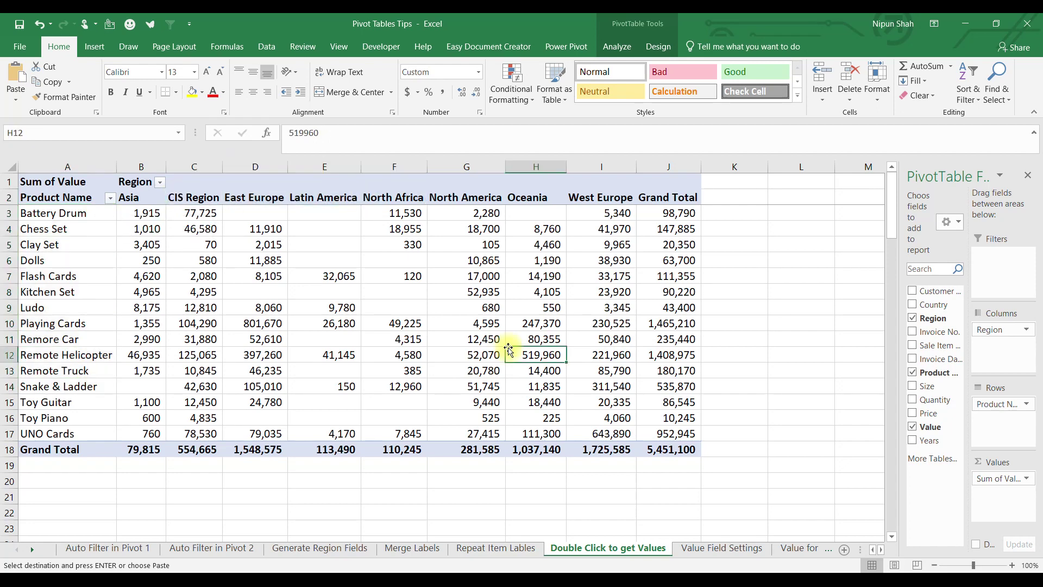
pyautogui.click(452, 356)
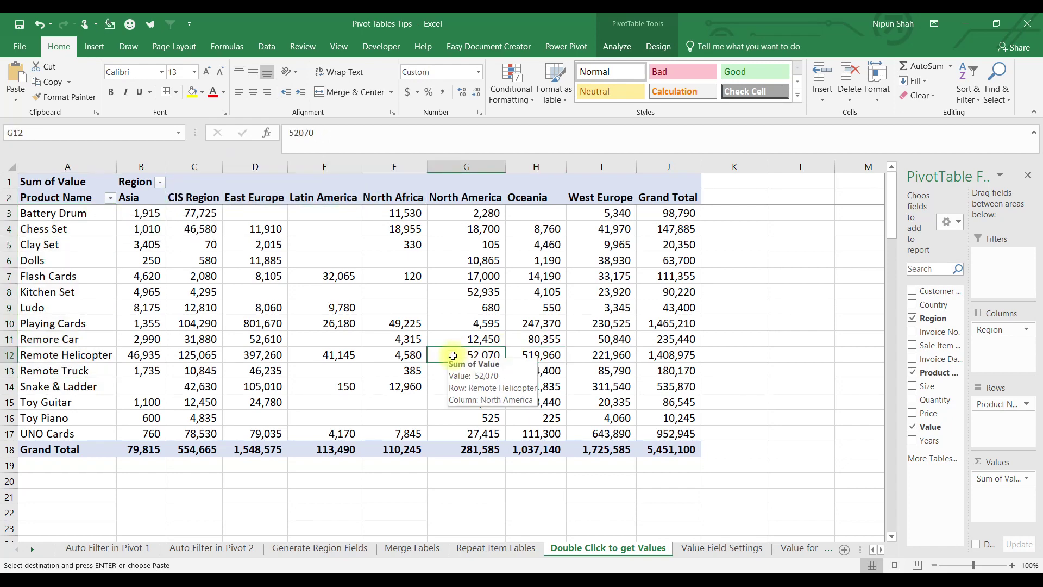
pyautogui.doubleClick(488, 355)
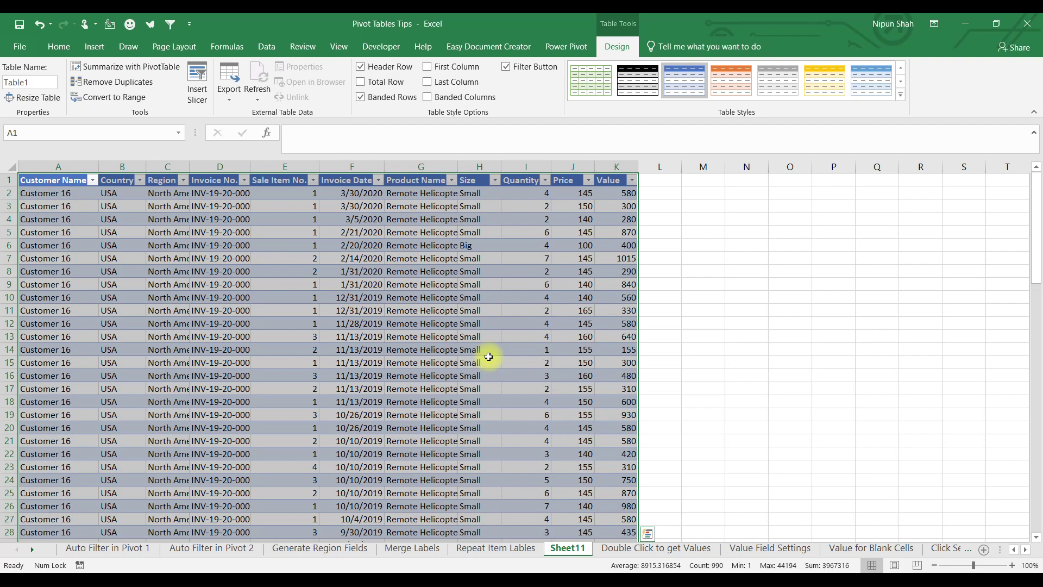
# - Return to the pivot, extract the source records behind the Playing Cards grand total, and look through their first rows
pyautogui.click(681, 548)
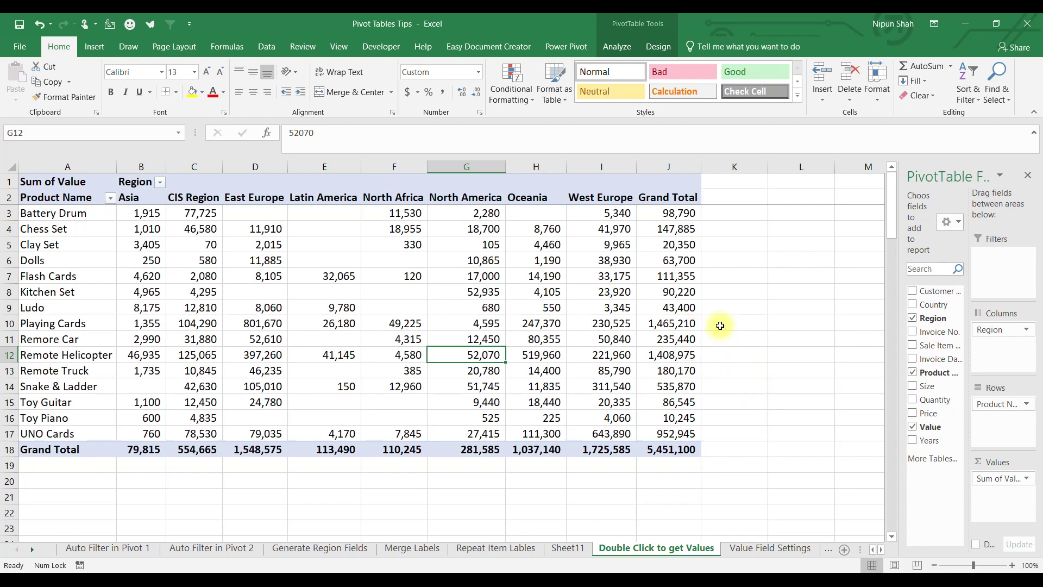
pyautogui.doubleClick(677, 323)
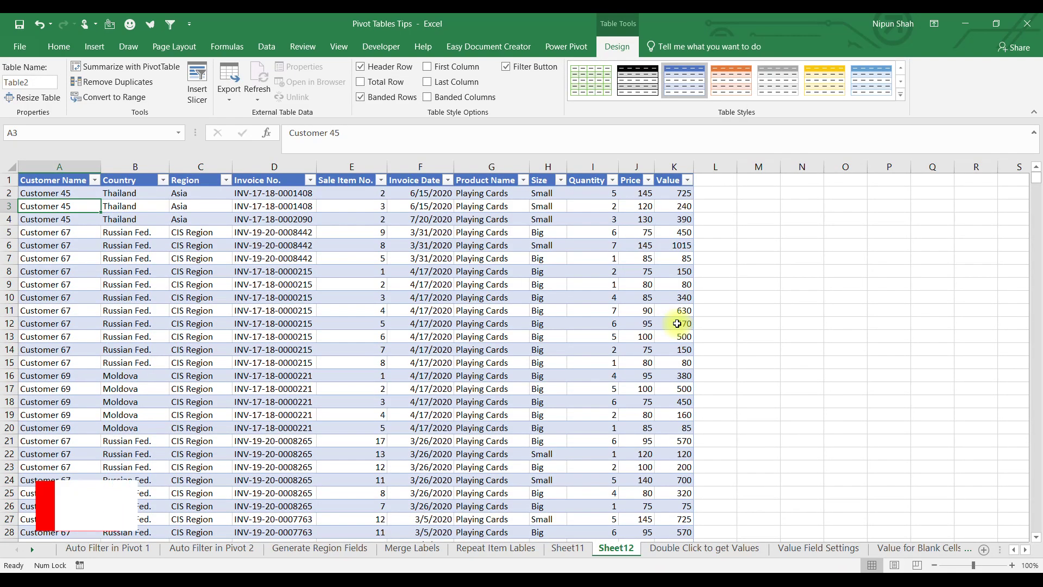
pyautogui.press('Down')
pyautogui.press('Down')
pyautogui.press('Down')
pyautogui.press('Down')
pyautogui.press('Down')
pyautogui.press('Down')
pyautogui.press('Down')
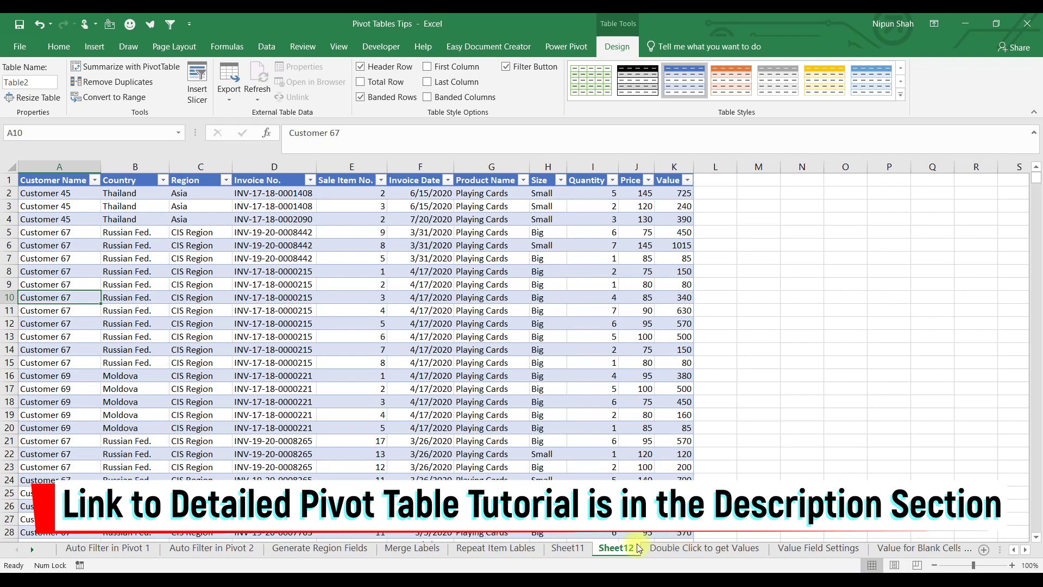
# - Extract the source records behind the West Europe grand total and check which regions the new table's Region filter lists
pyautogui.click(665, 547)
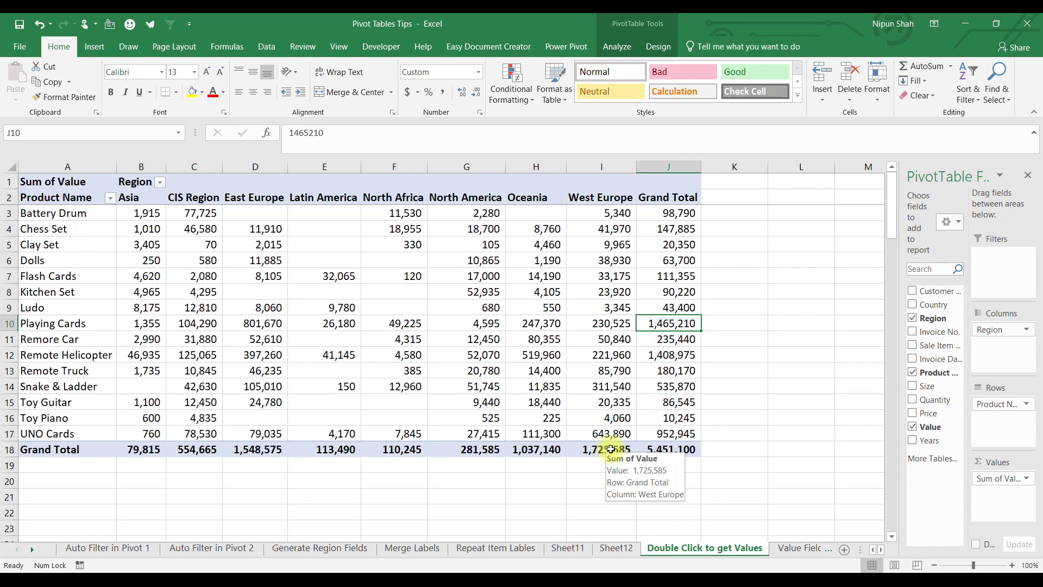
pyautogui.doubleClick(611, 449)
pyautogui.click(220, 181)
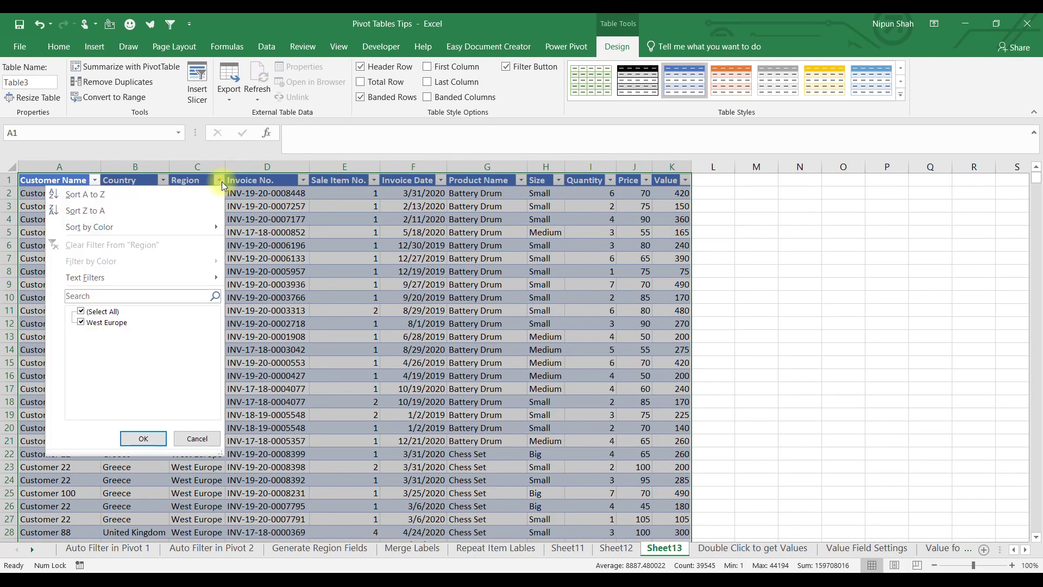
pyautogui.press('Escape')
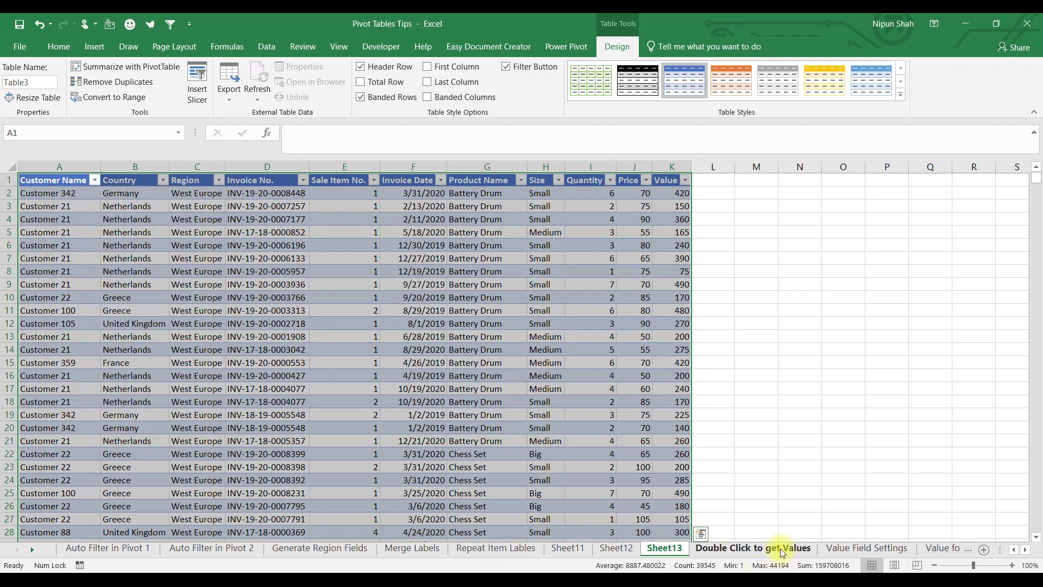
# - Add Country to the pivot's rows below Product Name and extract the records behind Italy's Chess Set value in West Europe
pyautogui.click(783, 553)
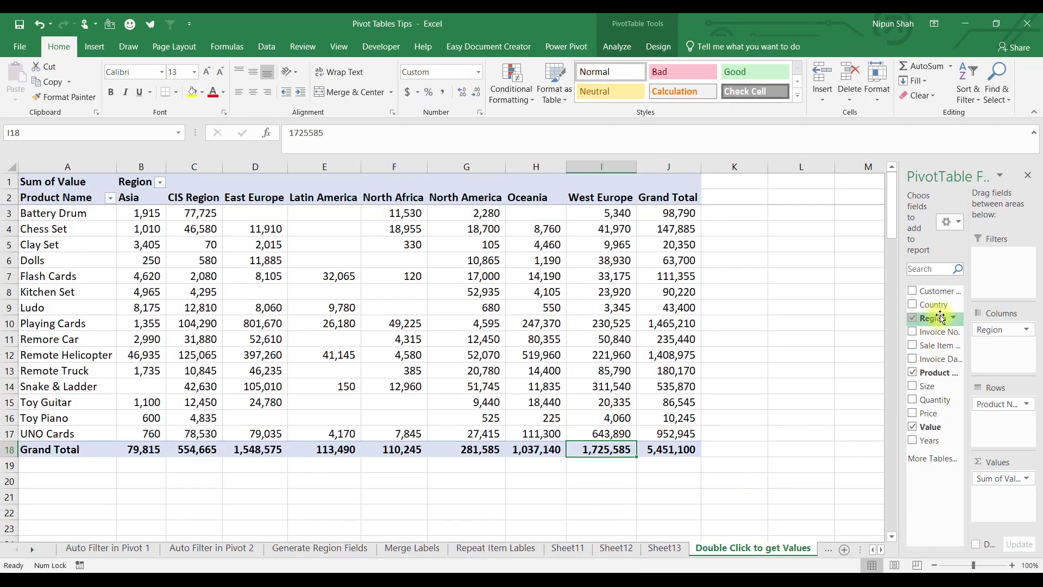
pyautogui.moveTo(938, 306); pyautogui.dragTo(1010, 421)
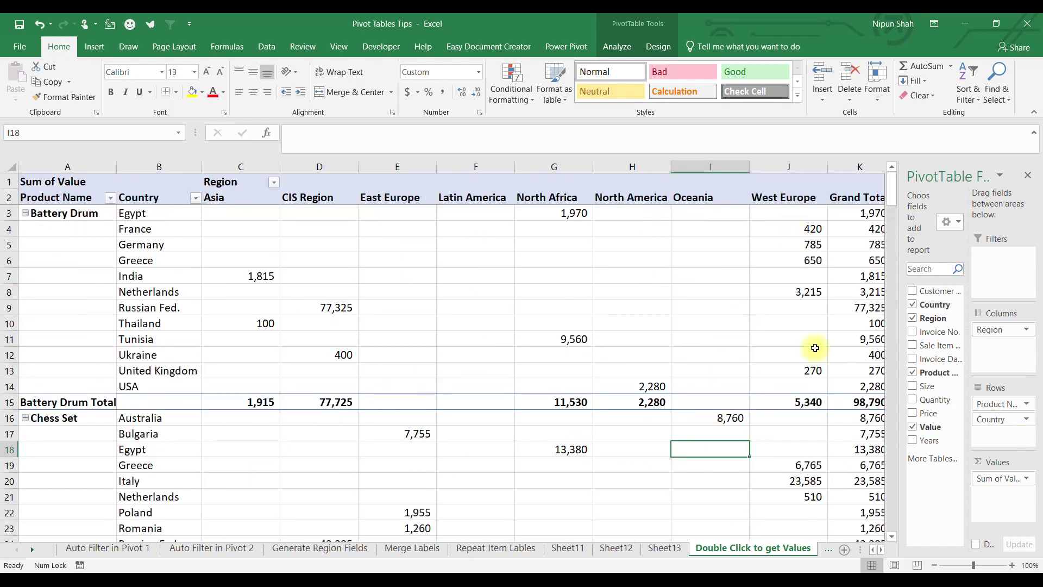
pyautogui.doubleClick(810, 481)
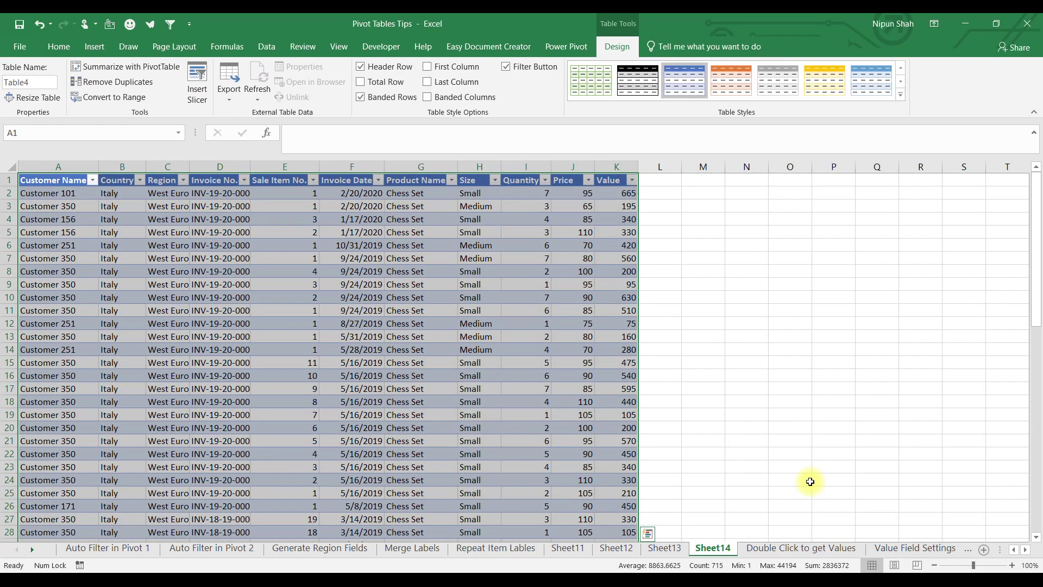
# - Check the Country and Product Name filter lists in the extracted Italy table
pyautogui.click(145, 180)
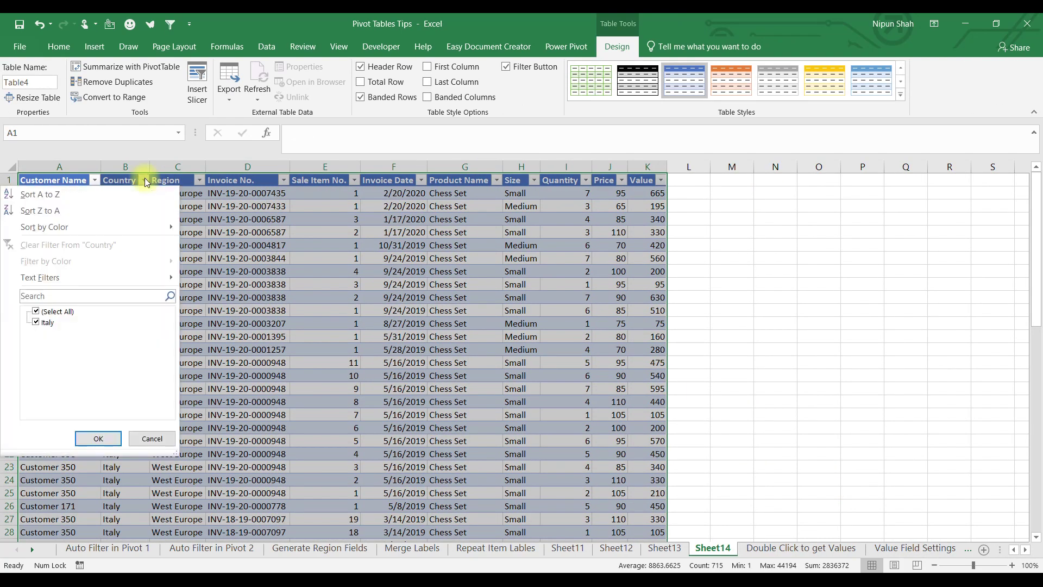
pyautogui.click(145, 180)
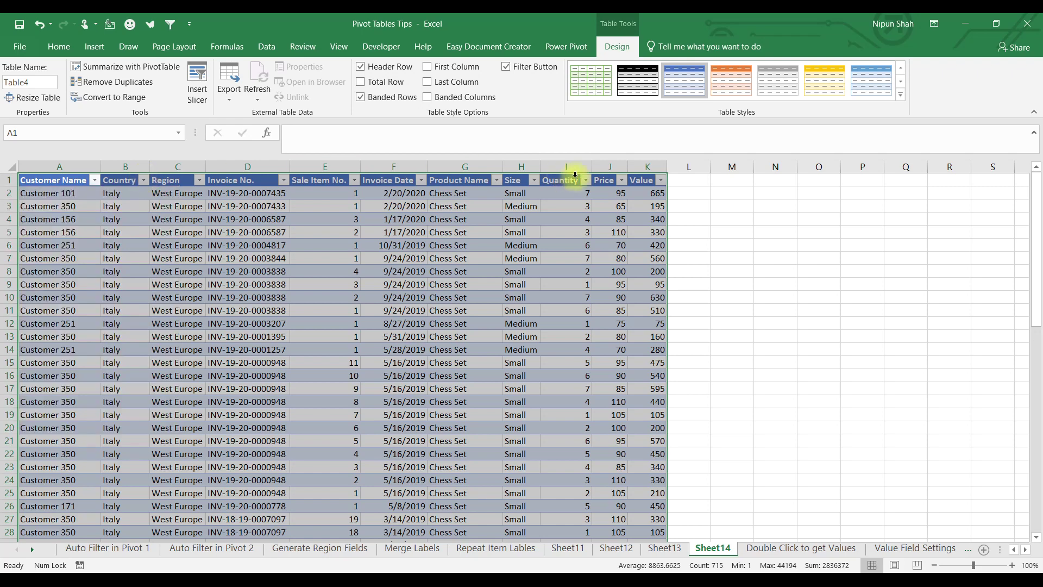
pyautogui.click(496, 180)
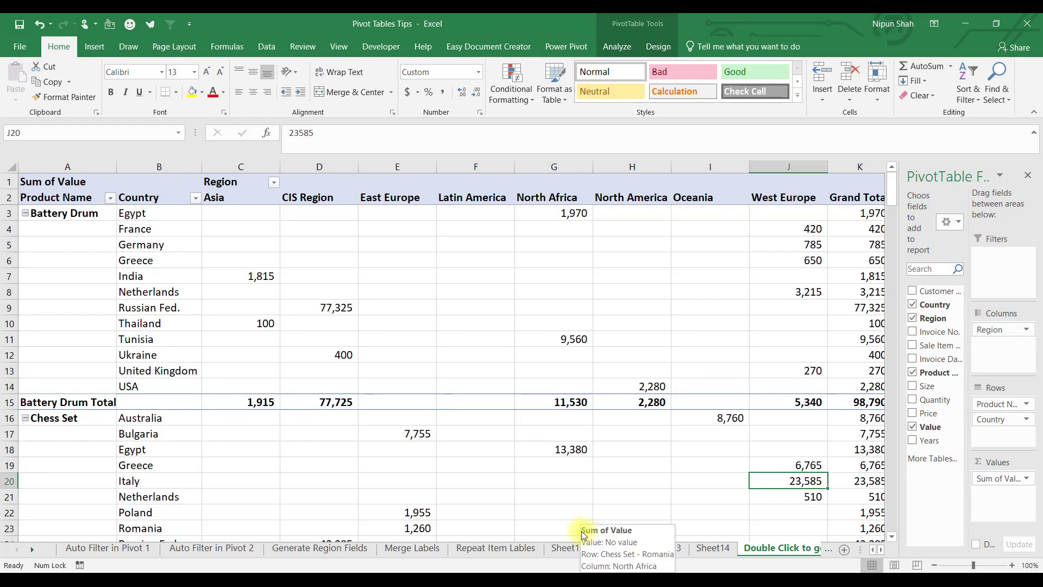
# - Delete the extracted sheets Sheet11 through Sheet14 together
pyautogui.click(573, 553)
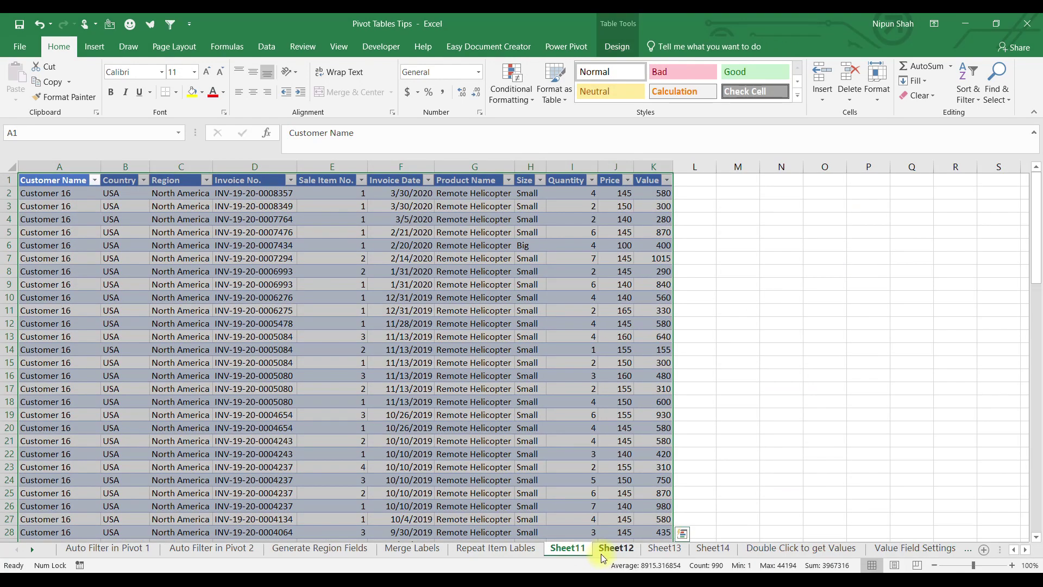
pyautogui.keyDown('ctrl'); pyautogui.click(602, 553); pyautogui.keyUp('ctrl')
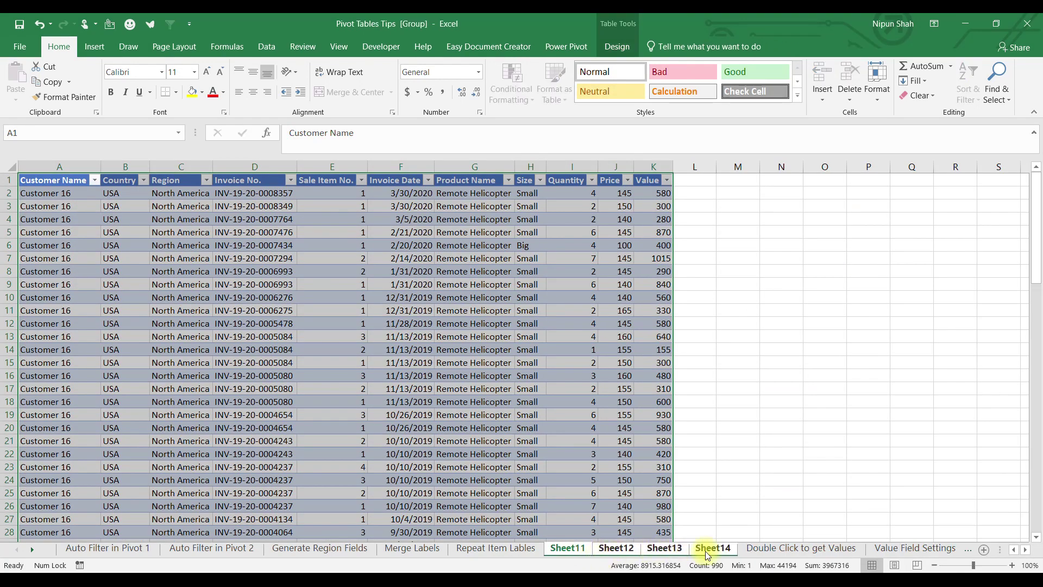
pyautogui.rightClick(705, 549)
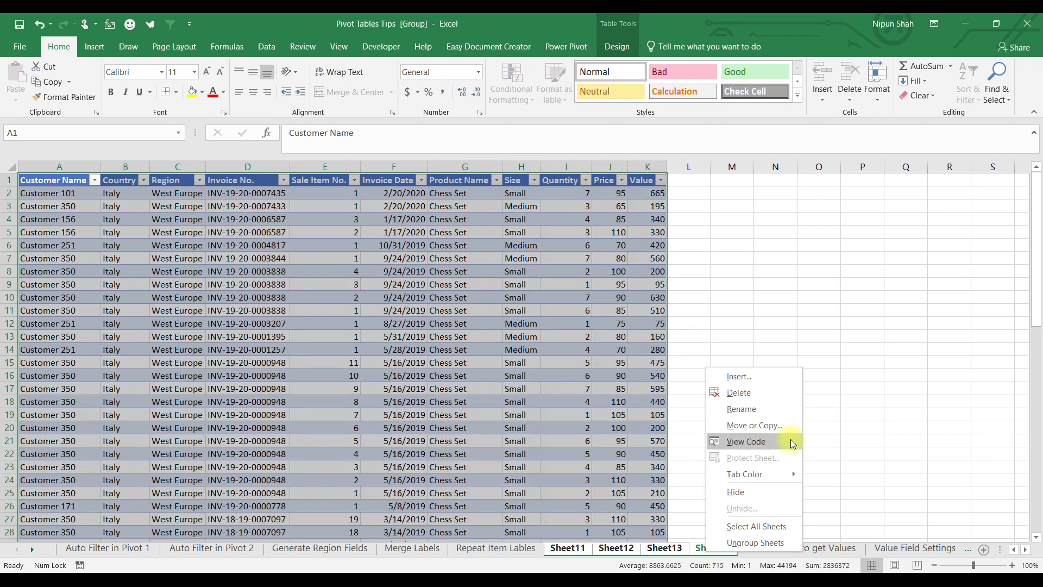
pyautogui.click(760, 393)
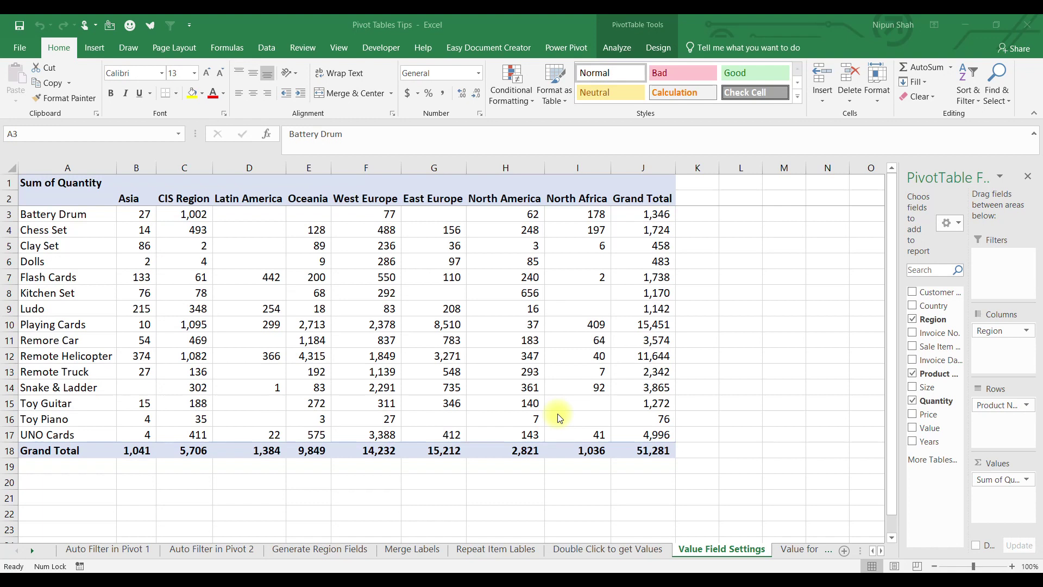
# - Show the pivot's quantities as % of Grand Total and select the product percentages from Battery Drum through UNO Cards
pyautogui.click(639, 448)
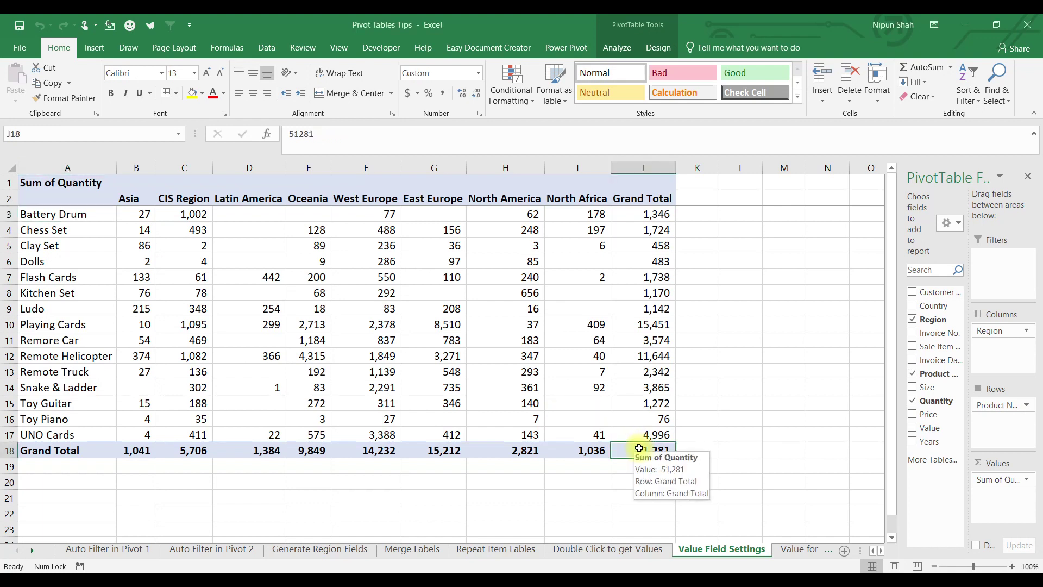
pyautogui.click(592, 359)
pyautogui.rightClick(592, 361)
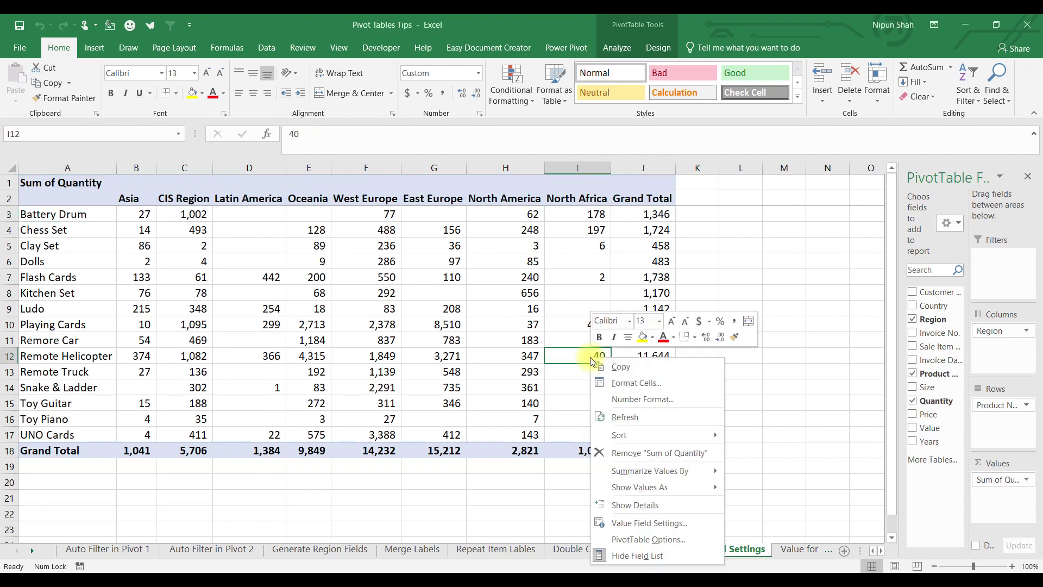
pyautogui.moveTo(717, 494)
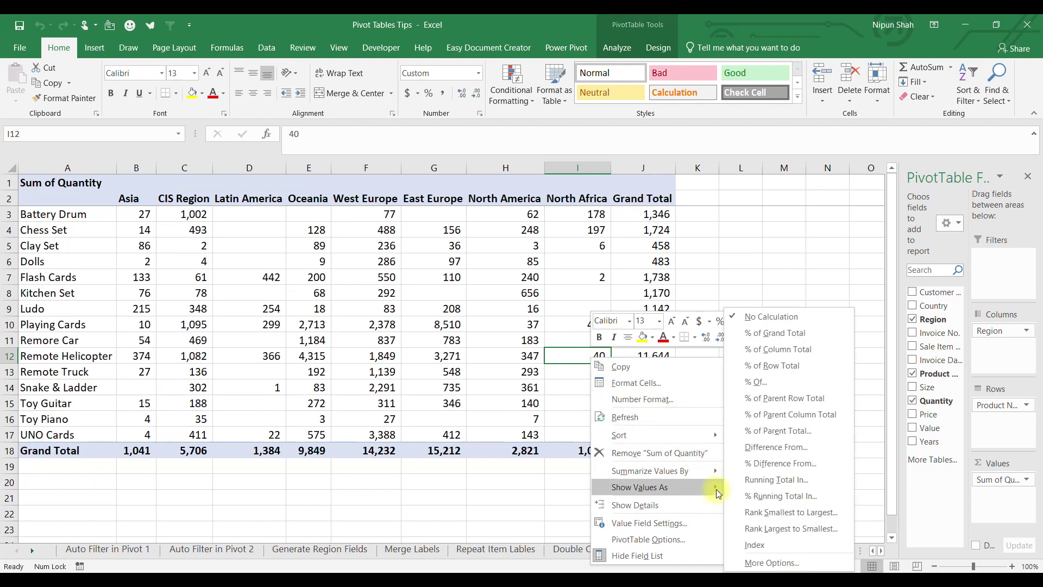
pyautogui.click(820, 334)
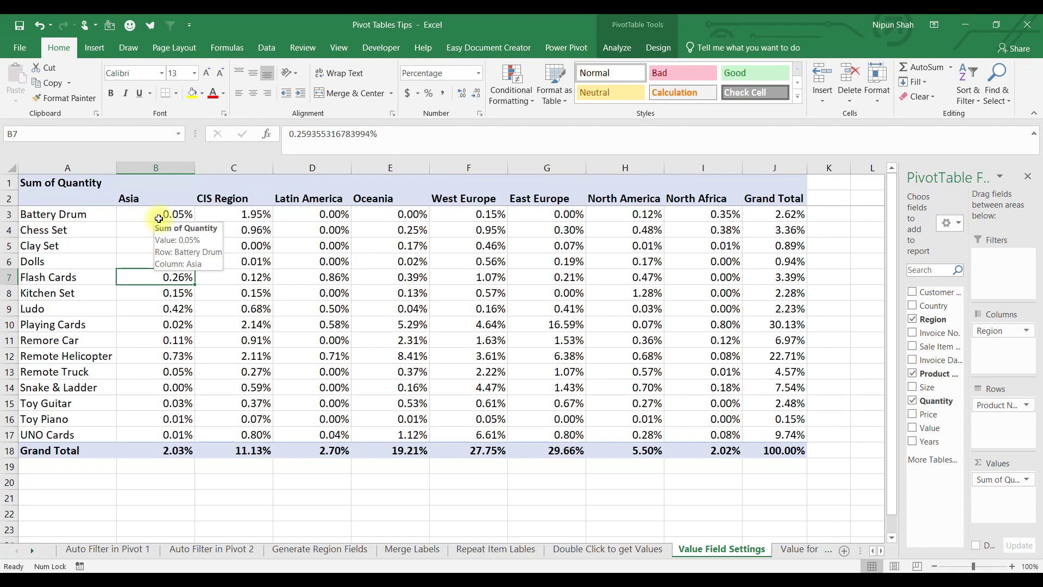
pyautogui.click(159, 218)
pyautogui.moveTo(158, 218); pyautogui.dragTo(792, 435)
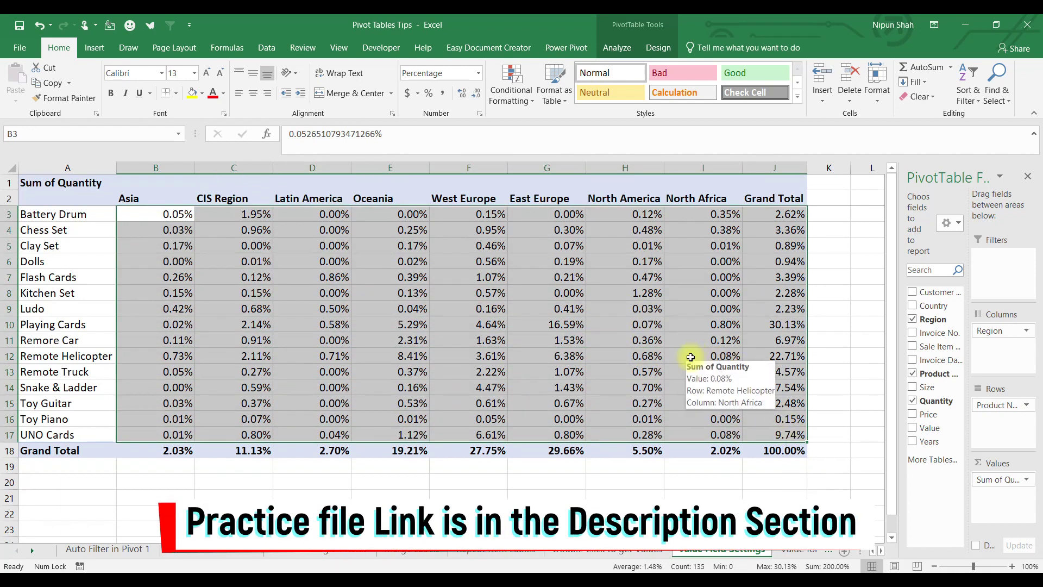
# - Show the quantities as % of Column Total and check the column totals and the Latin America product percentages
pyautogui.rightClick(693, 361)
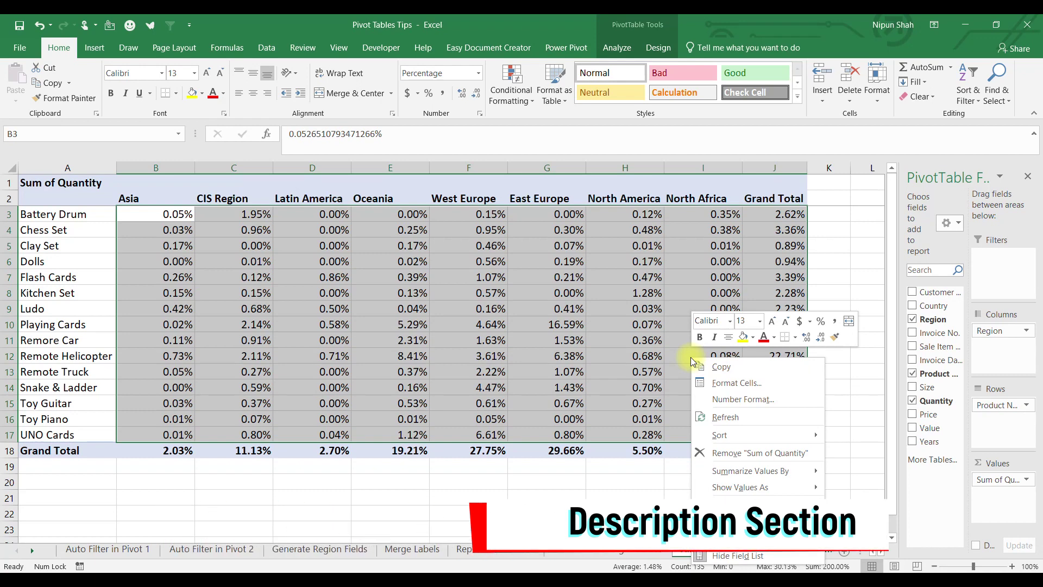
pyautogui.moveTo(790, 492)
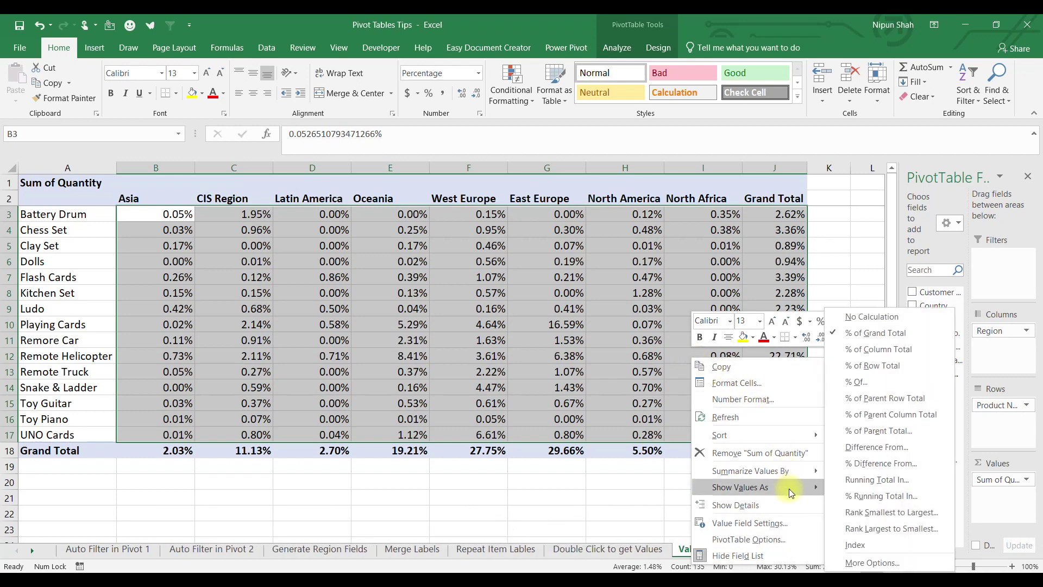
pyautogui.click(895, 350)
pyautogui.click(143, 450)
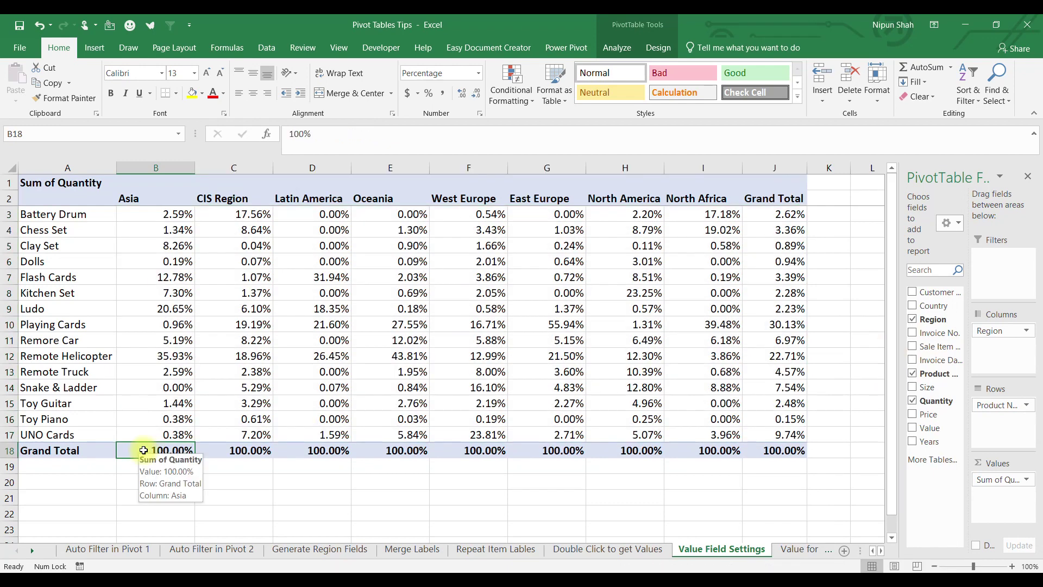
pyautogui.click(206, 450)
pyautogui.click(296, 450)
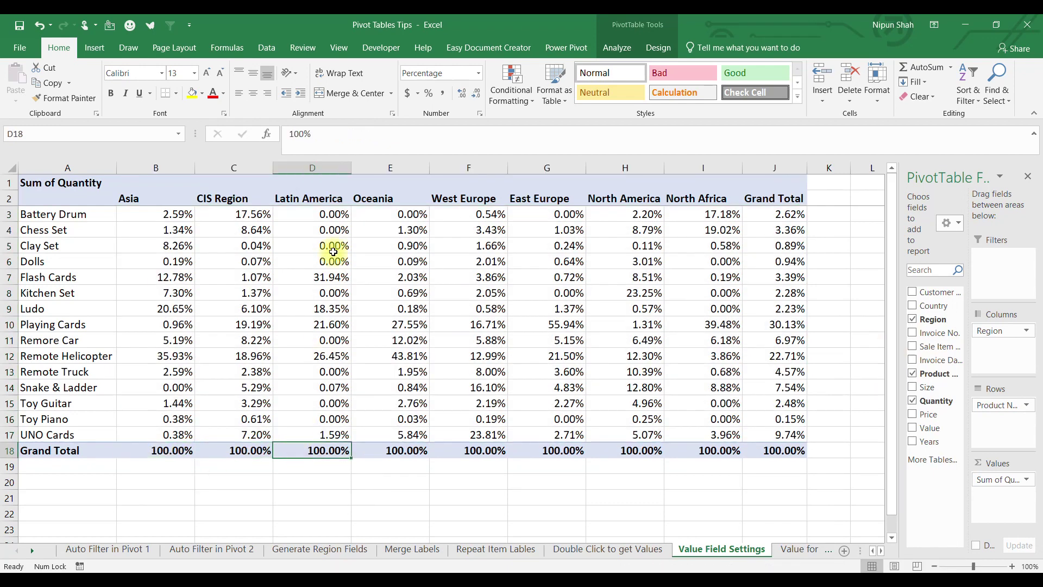
pyautogui.moveTo(328, 216); pyautogui.dragTo(328, 433)
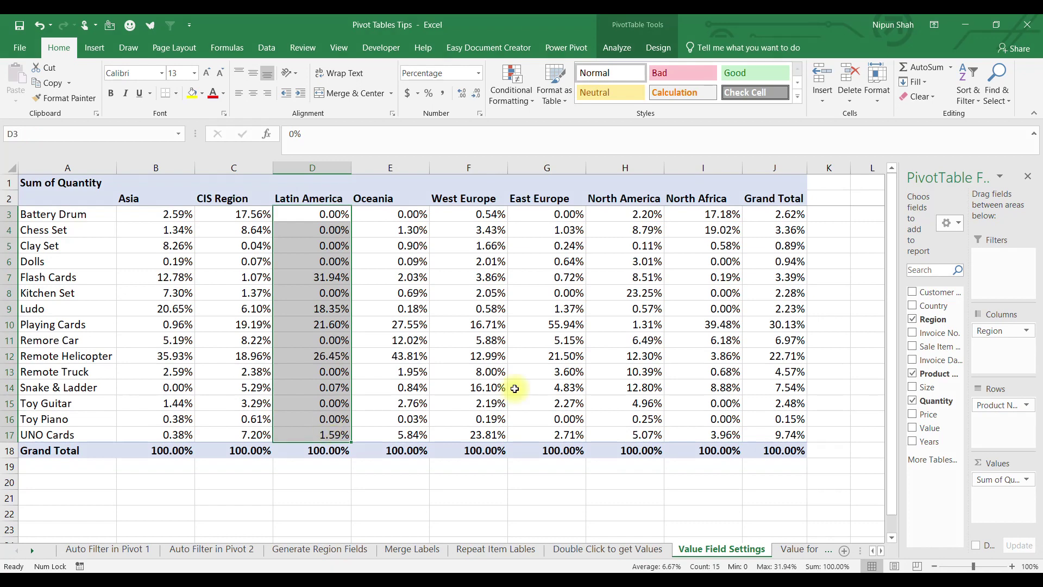
# - Show the quantities as % of Row Total, review the row totals, and undo the Show Values As changes
pyautogui.rightClick(687, 337)
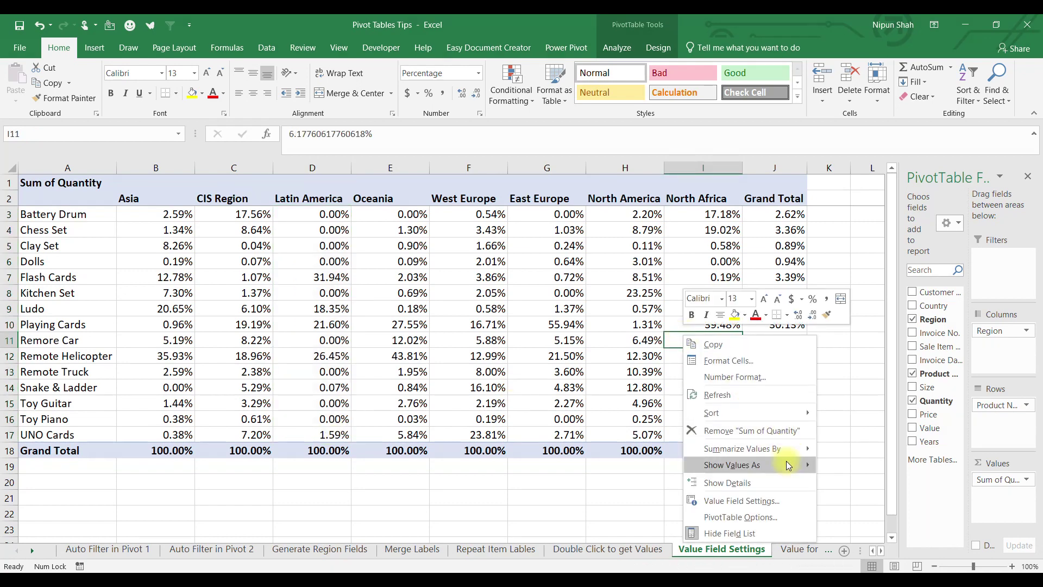
pyautogui.moveTo(788, 465)
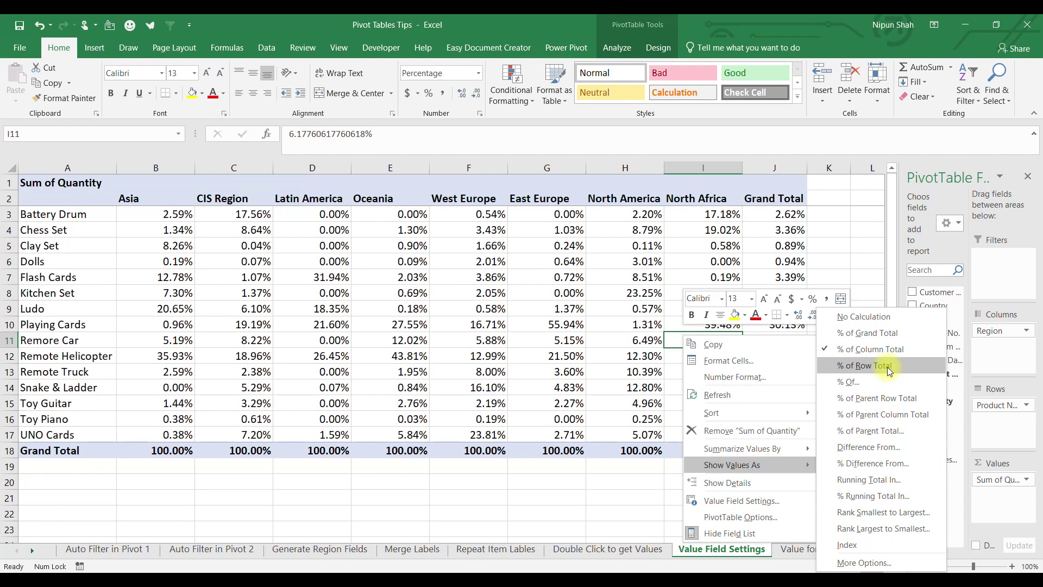
pyautogui.click(889, 371)
pyautogui.click(773, 213)
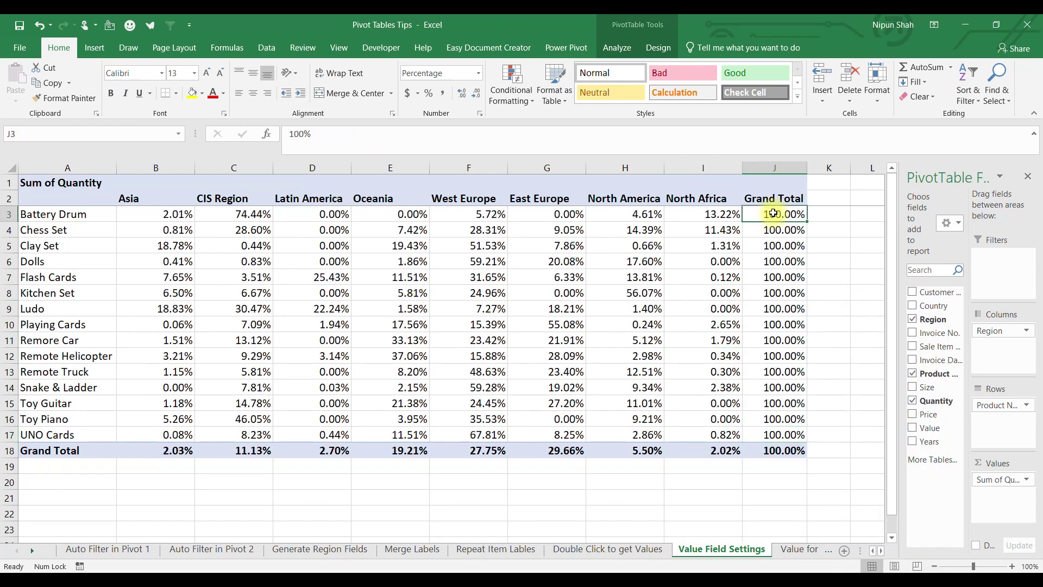
pyautogui.moveTo(773, 212); pyautogui.dragTo(775, 435)
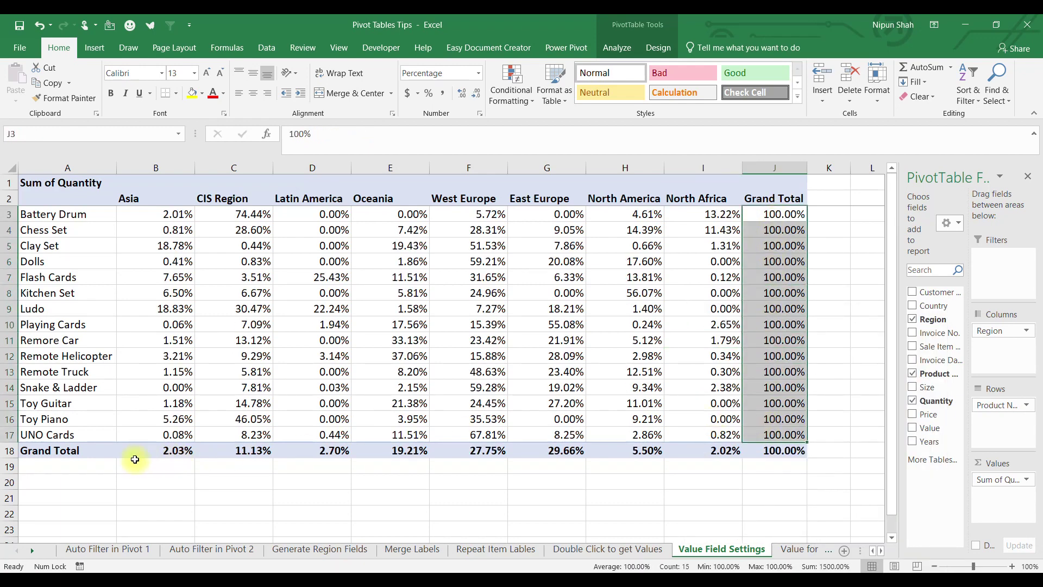
pyautogui.moveTo(145, 433); pyautogui.dragTo(695, 435)
pyautogui.hotkey('ctrl', 'z')
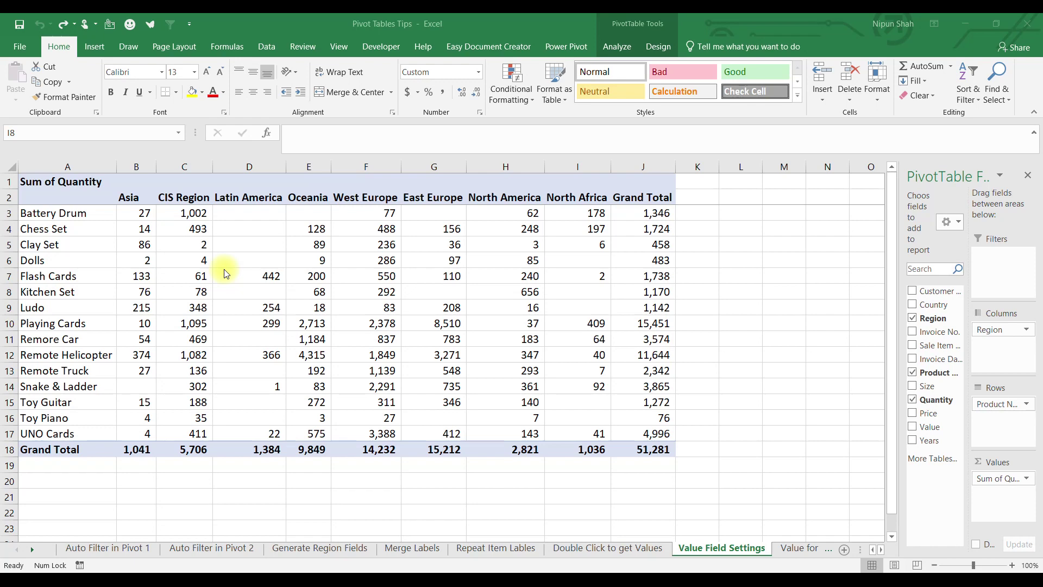
# - Summarize the pivot's Quantity values by Count
pyautogui.click(295, 260)
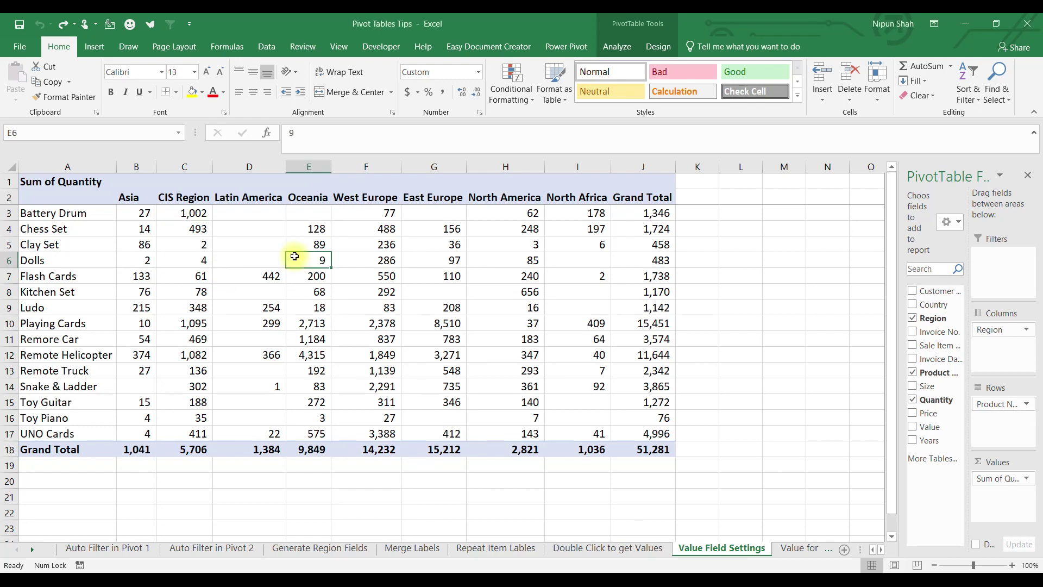
pyautogui.rightClick(296, 260)
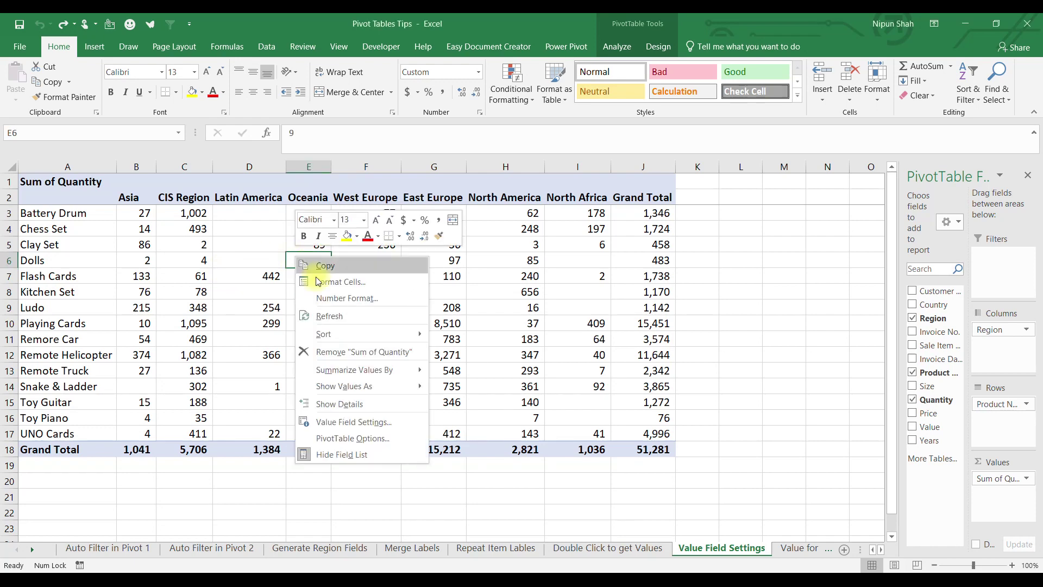
pyautogui.moveTo(418, 373)
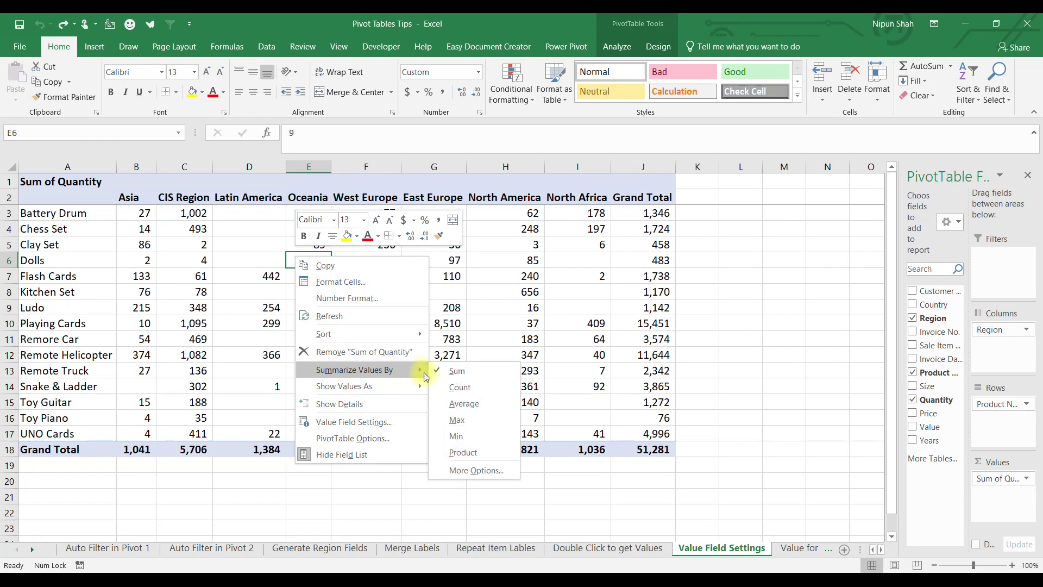
pyautogui.click(471, 387)
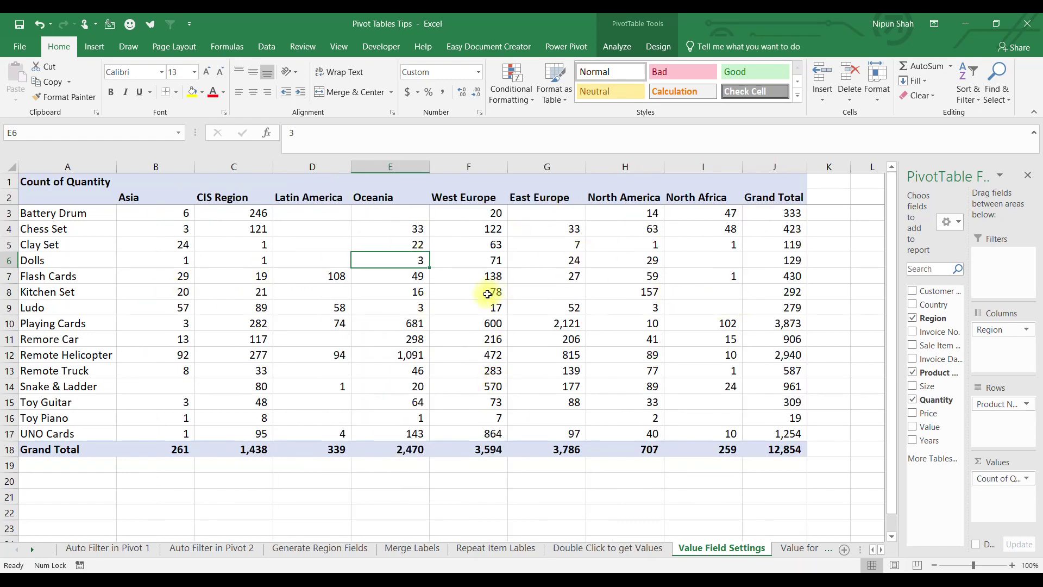
# - Summarize the Quantity values by Max and, after reviewing those, by Min
pyautogui.rightClick(492, 292)
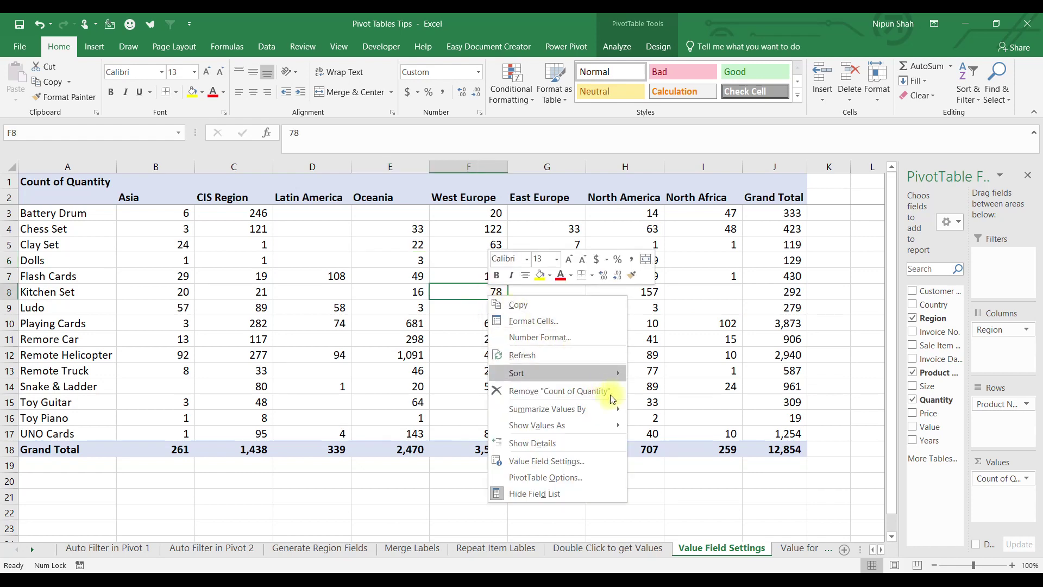
pyautogui.moveTo(614, 408)
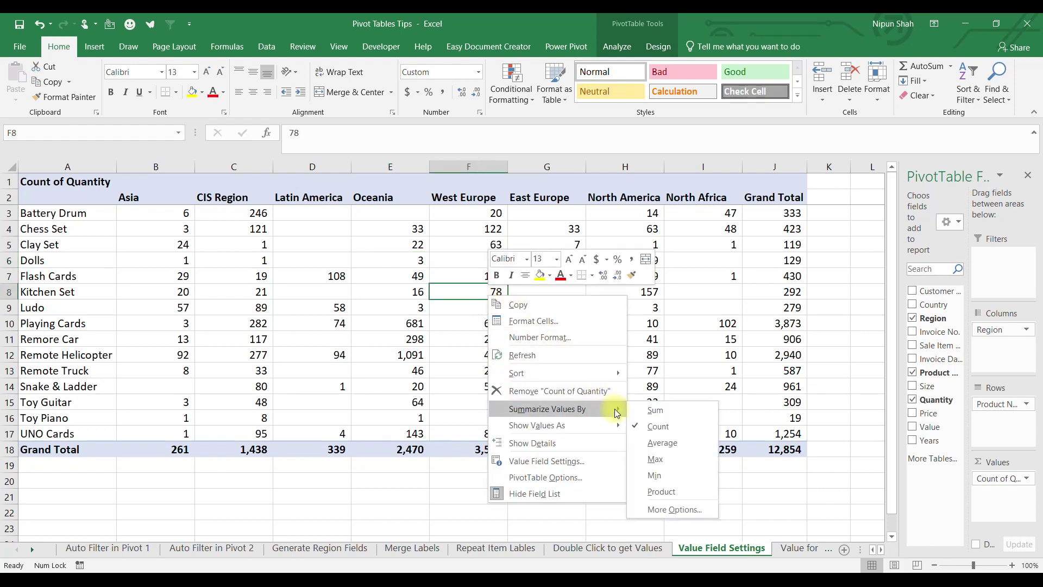
pyautogui.click(686, 461)
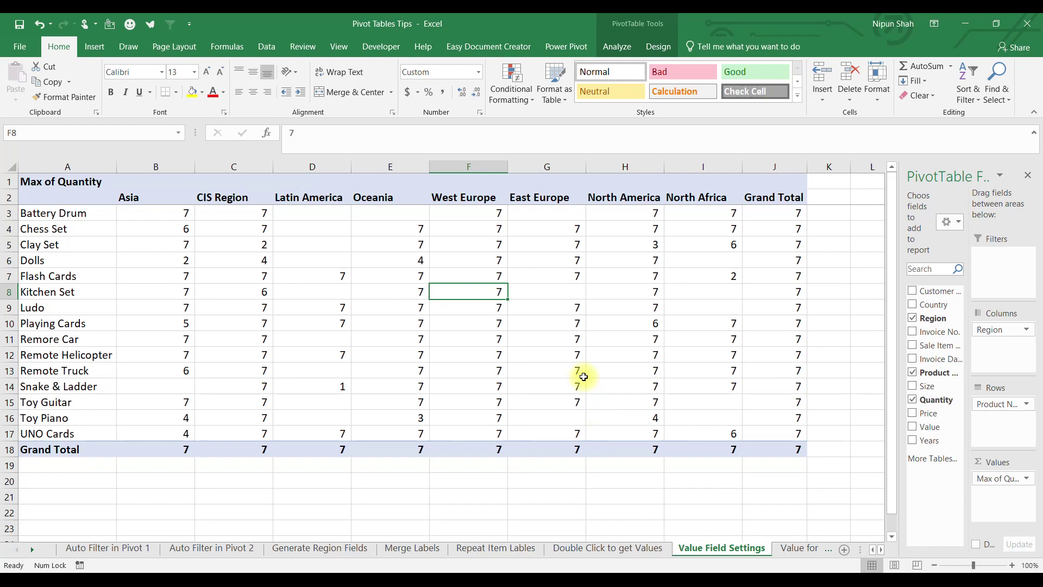
pyautogui.rightClick(583, 376)
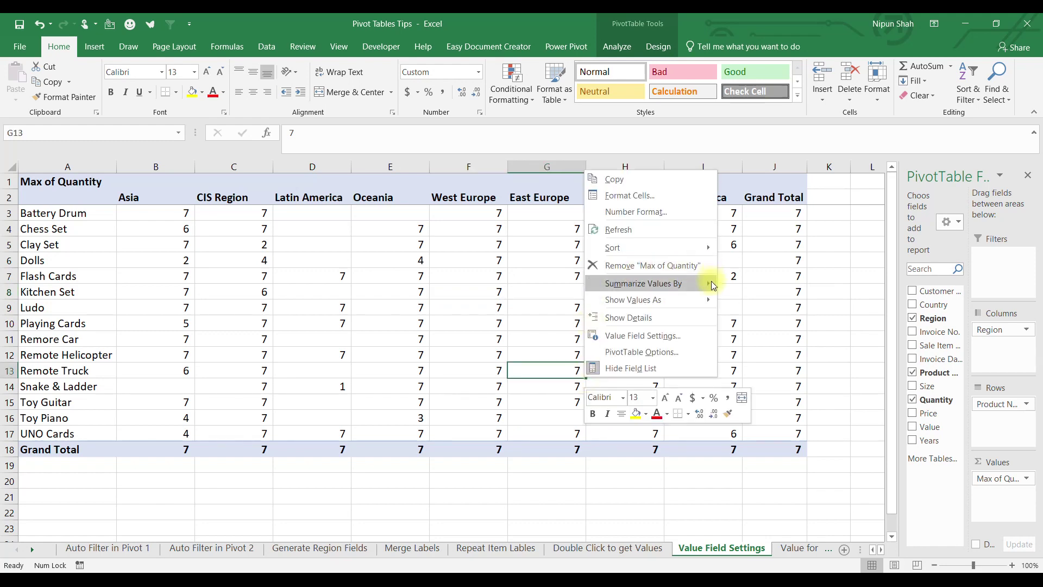
pyautogui.moveTo(713, 286)
pyautogui.click(745, 349)
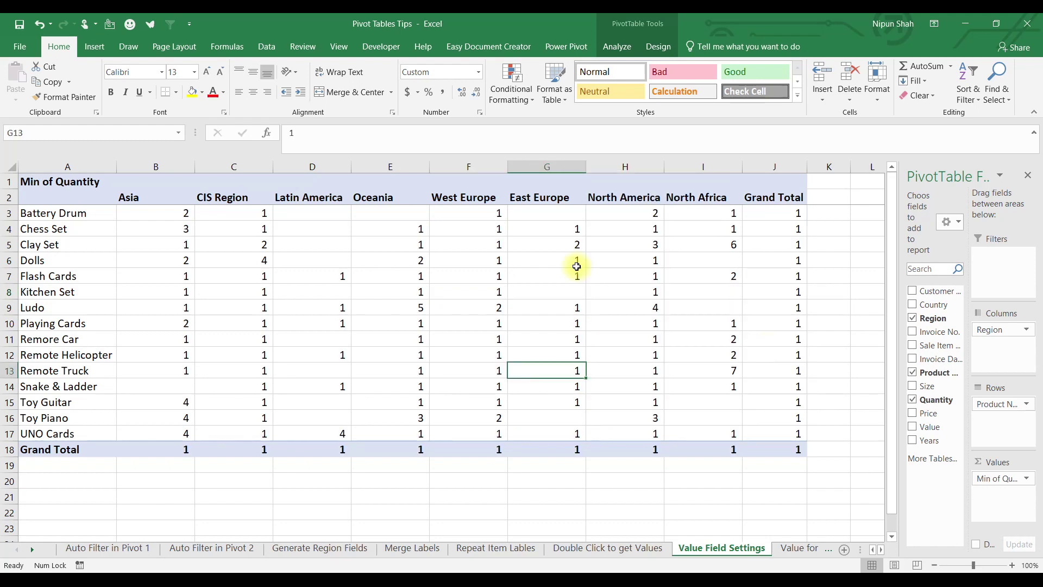
# - Return the Quantity summary to Sum and bring up the Show Values As and Summarize Values By choices
pyautogui.rightClick(577, 266)
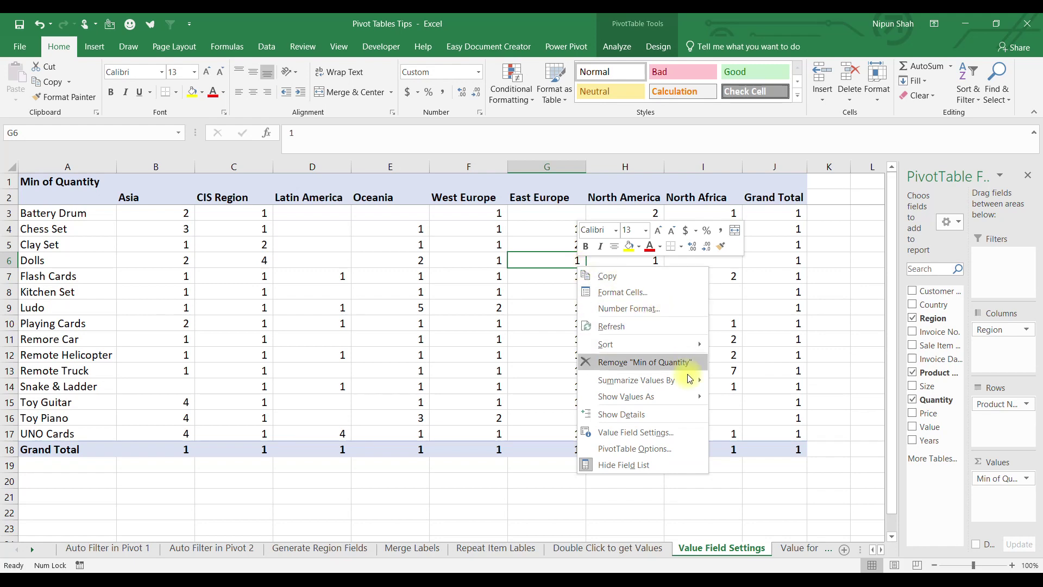
pyautogui.moveTo(688, 383)
pyautogui.click(753, 383)
pyautogui.rightClick(606, 309)
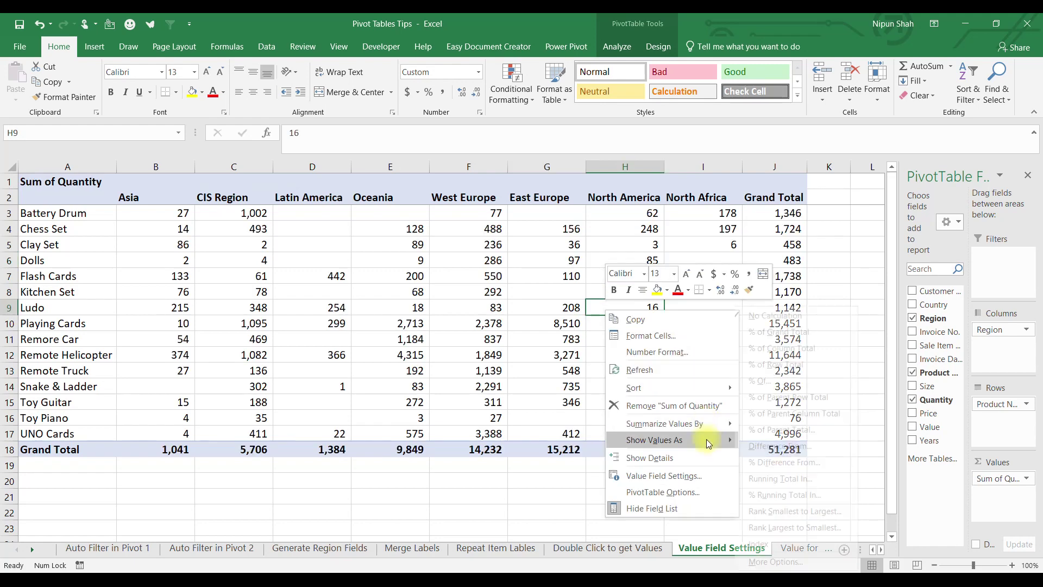
pyautogui.moveTo(708, 428)
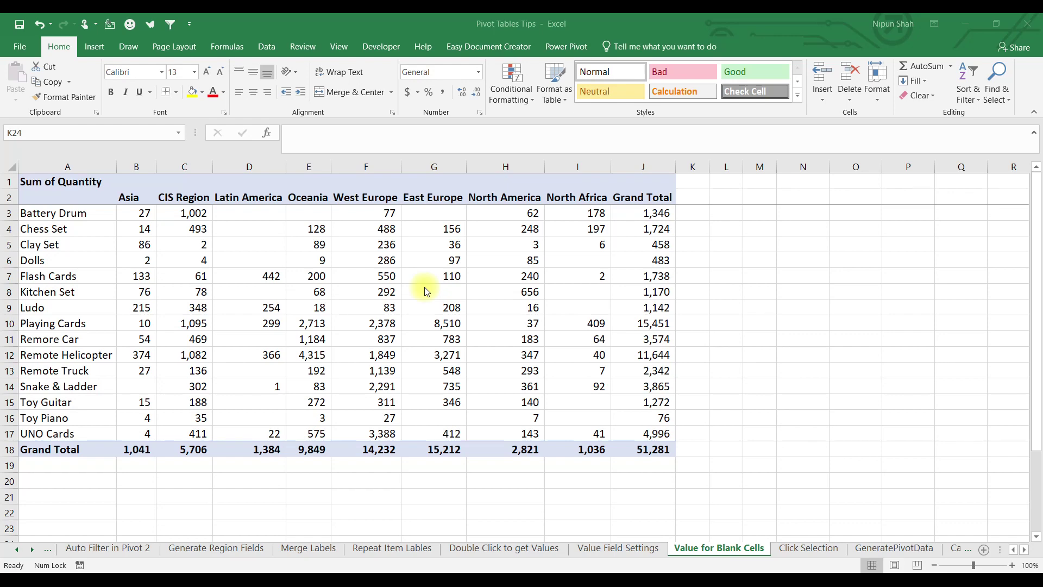
# - Check the blank cells under Latin America and North Africa, and set the pivot on Value for Blank Cells to show 0 for empty cells
pyautogui.click(273, 216)
pyautogui.moveTo(272, 216); pyautogui.dragTo(272, 261)
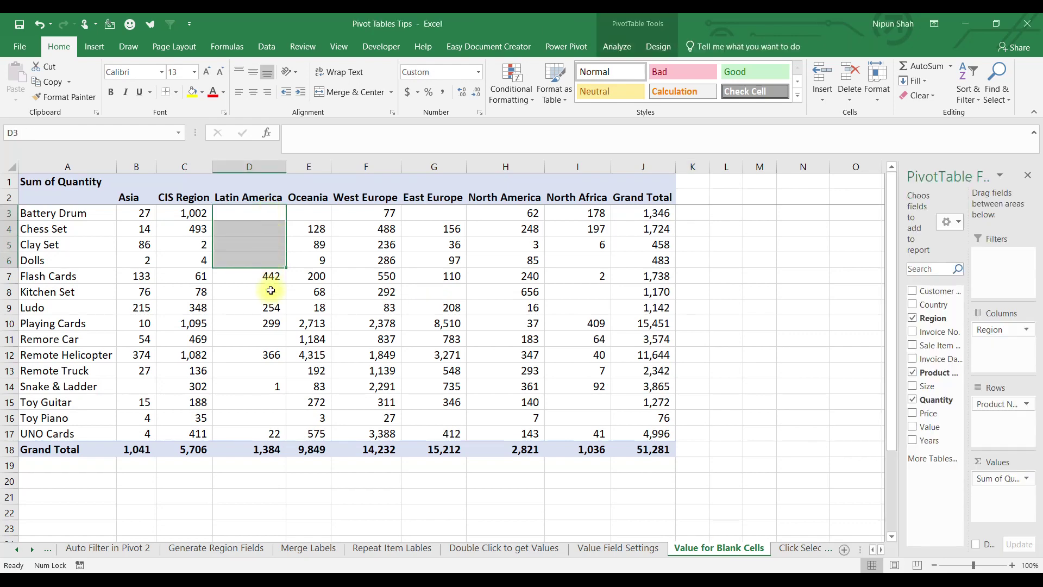
pyautogui.click(270, 370)
pyautogui.moveTo(573, 318)
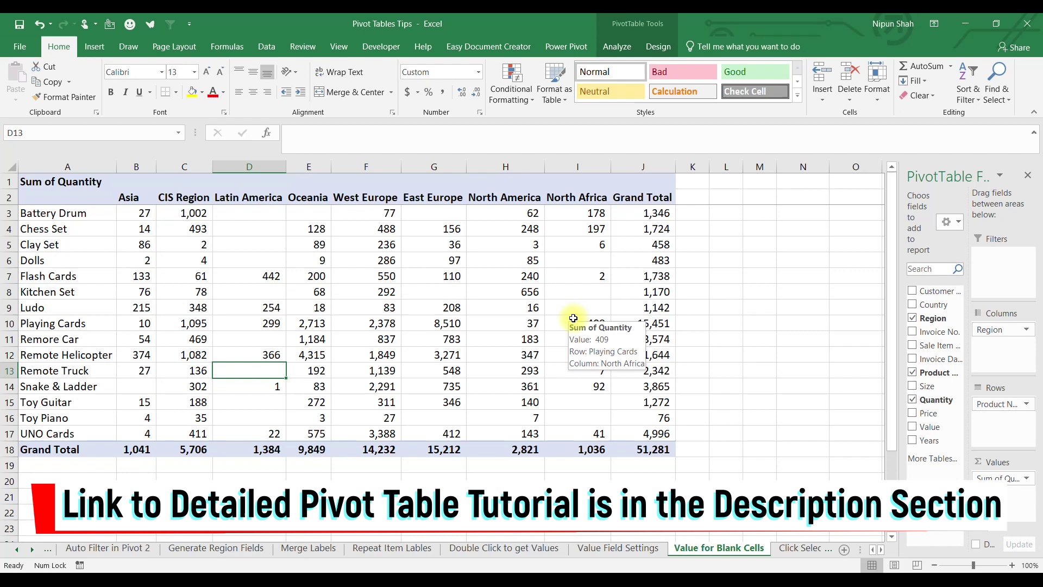
pyautogui.click(576, 307)
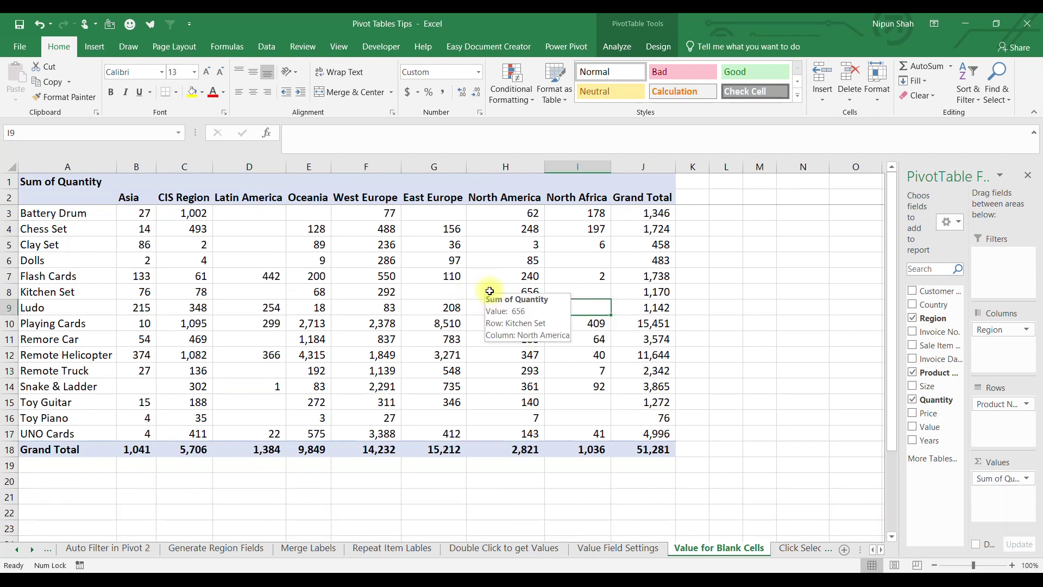
pyautogui.rightClick(489, 291)
pyautogui.click(601, 474)
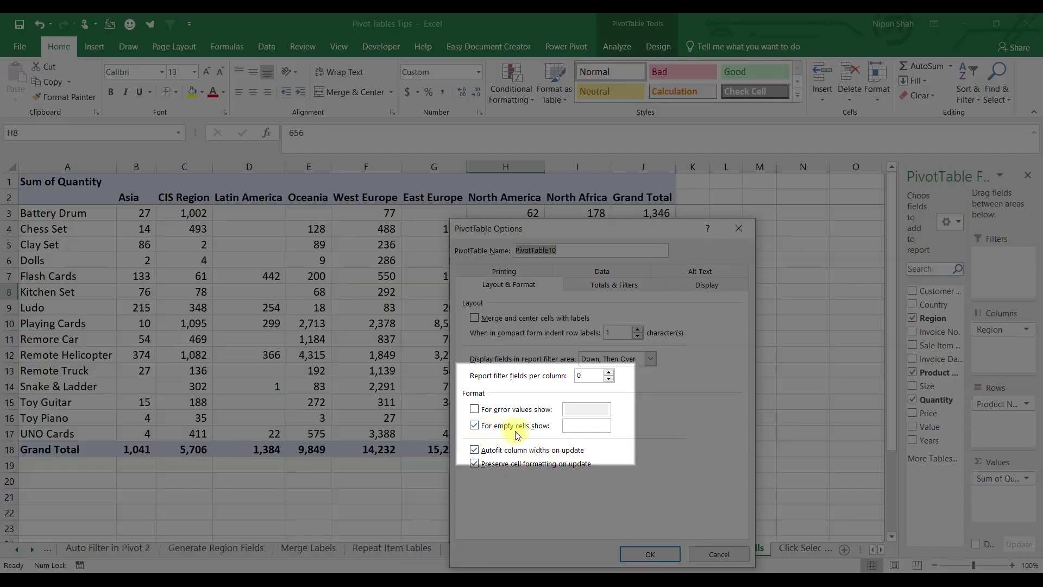
pyautogui.click(574, 429)
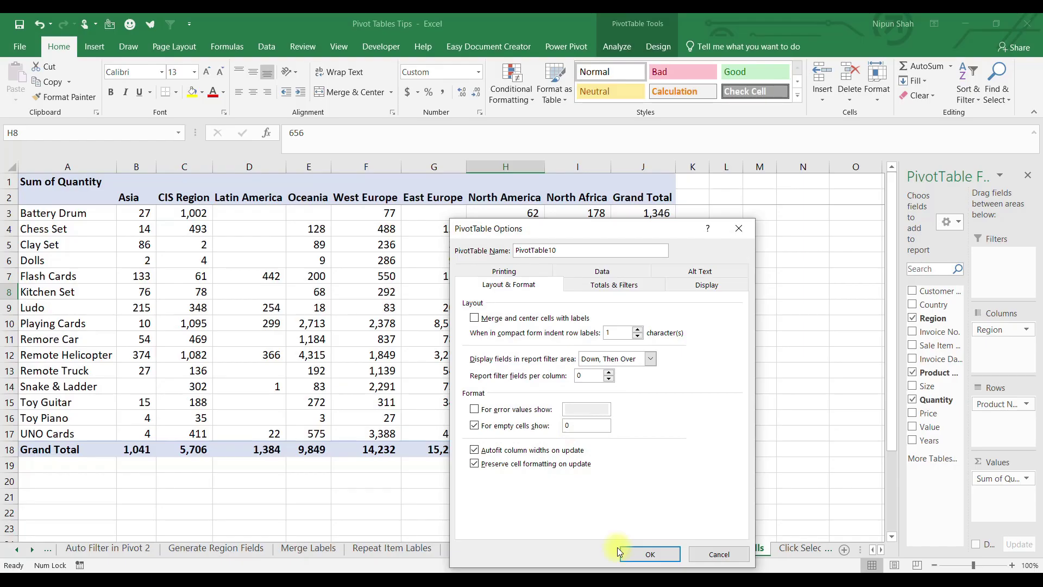
pyautogui.click(649, 553)
pyautogui.click(271, 227)
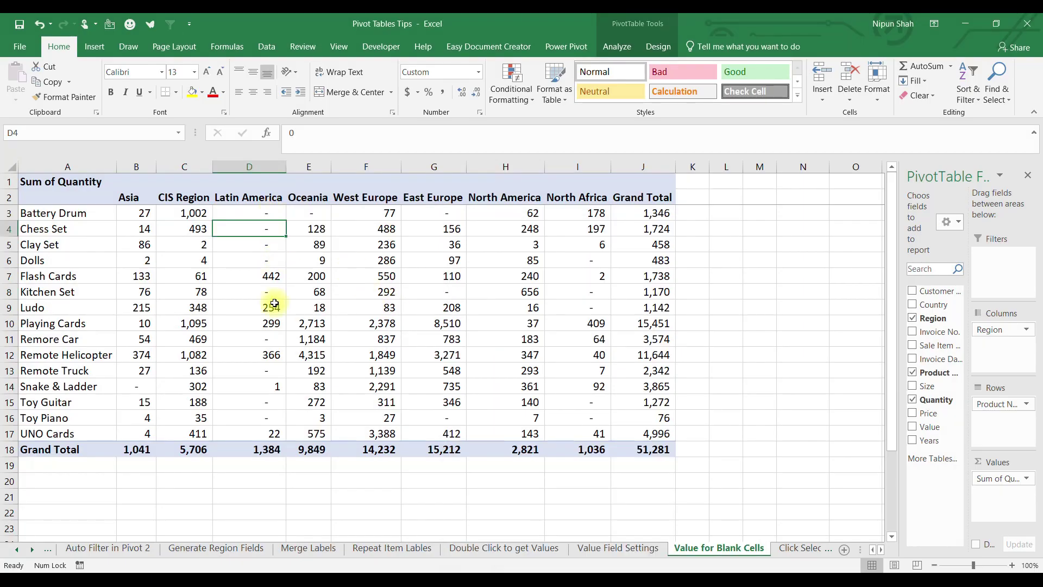
# - Set the pivot to show No Data for empty cells and check the blank entries under Latin America
pyautogui.moveTo(580, 308)
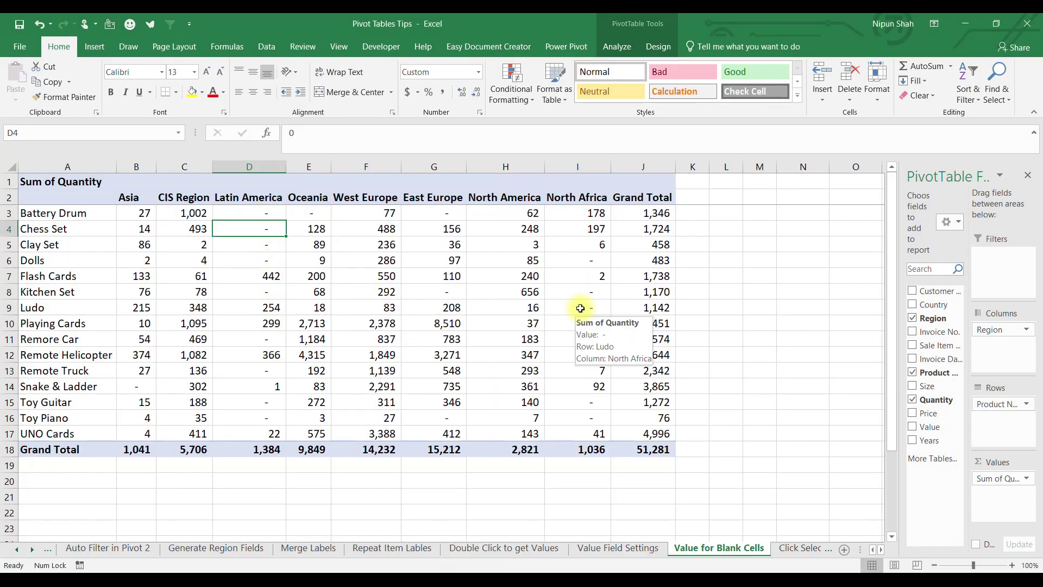
pyautogui.rightClick(580, 308)
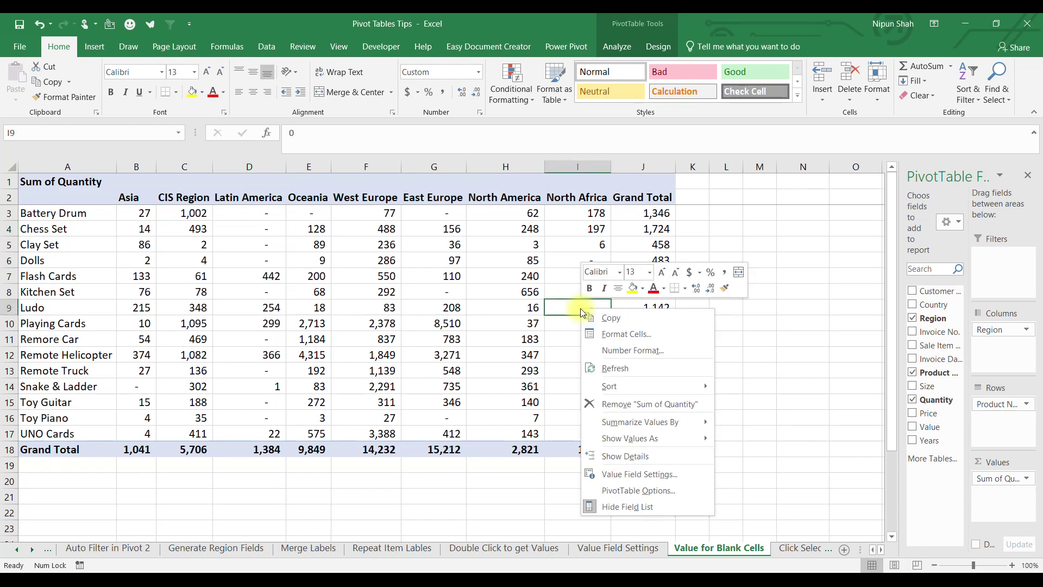
pyautogui.click(675, 489)
pyautogui.moveTo(666, 427); pyautogui.dragTo(625, 428)
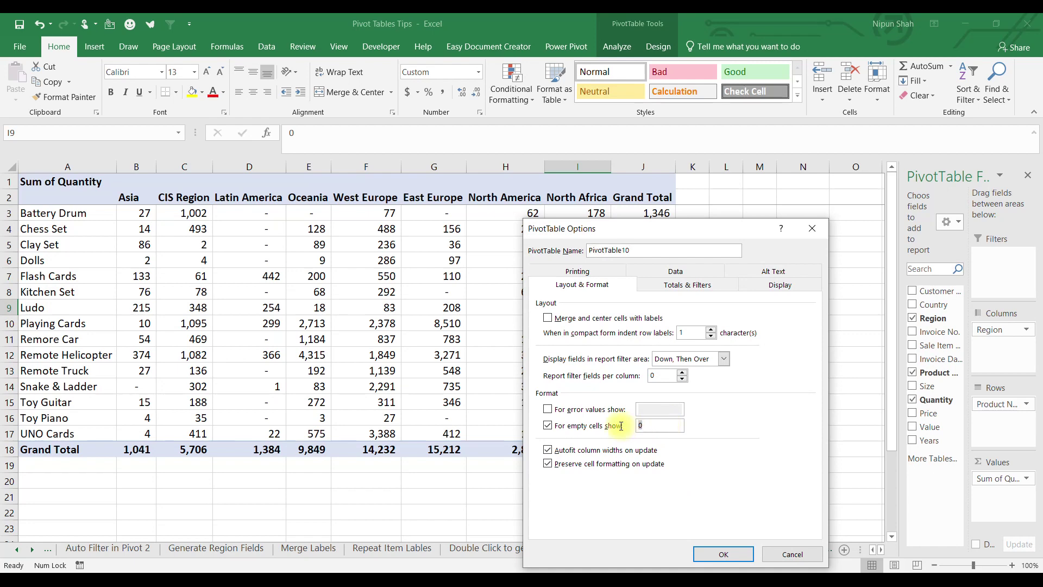
pyautogui.write('No Data')
pyautogui.click(743, 551)
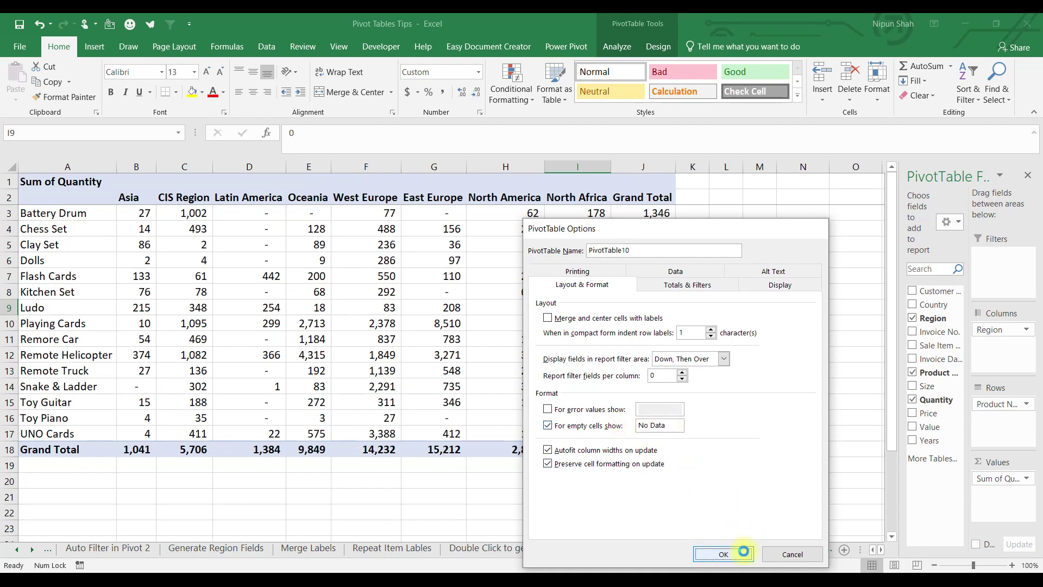
pyautogui.moveTo(293, 215); pyautogui.dragTo(308, 264)
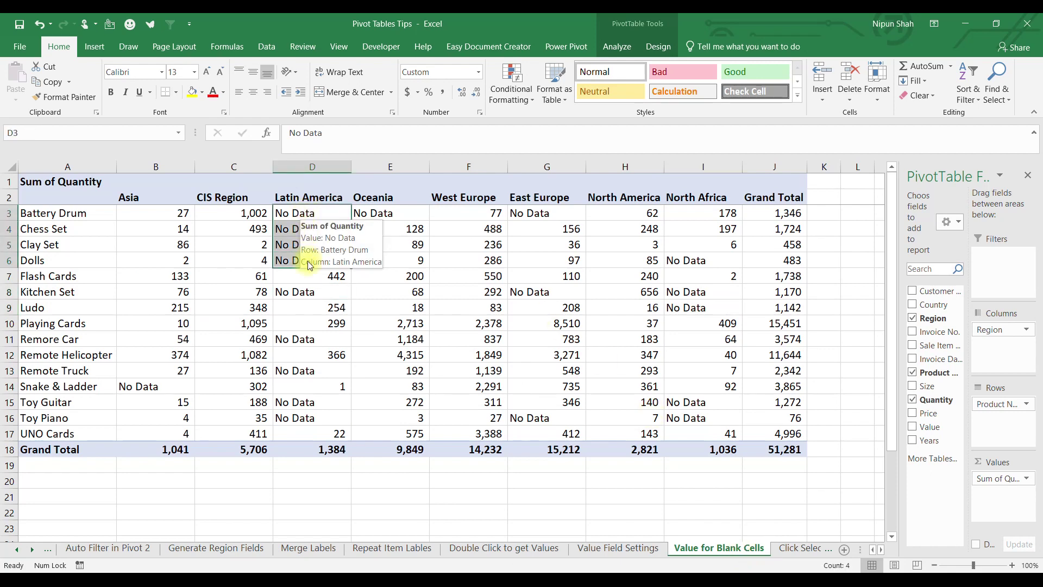
pyautogui.click(310, 293)
pyautogui.click(315, 337)
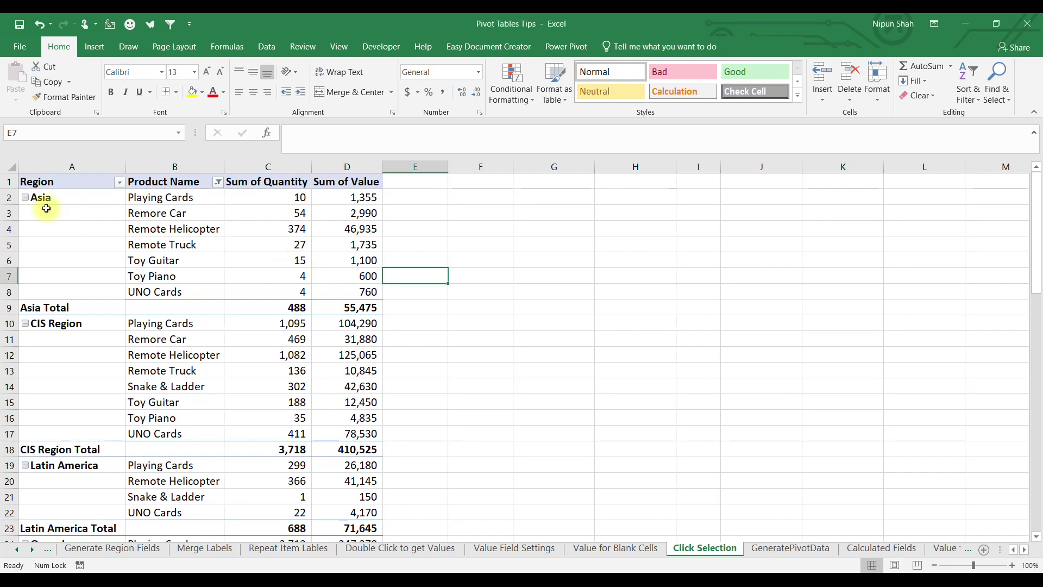
# - On the Click Selection sheet, select every Playing Cards row in the pivot at once and fill them light gold
pyautogui.click(204, 214)
pyautogui.click(264, 238)
pyautogui.click(328, 238)
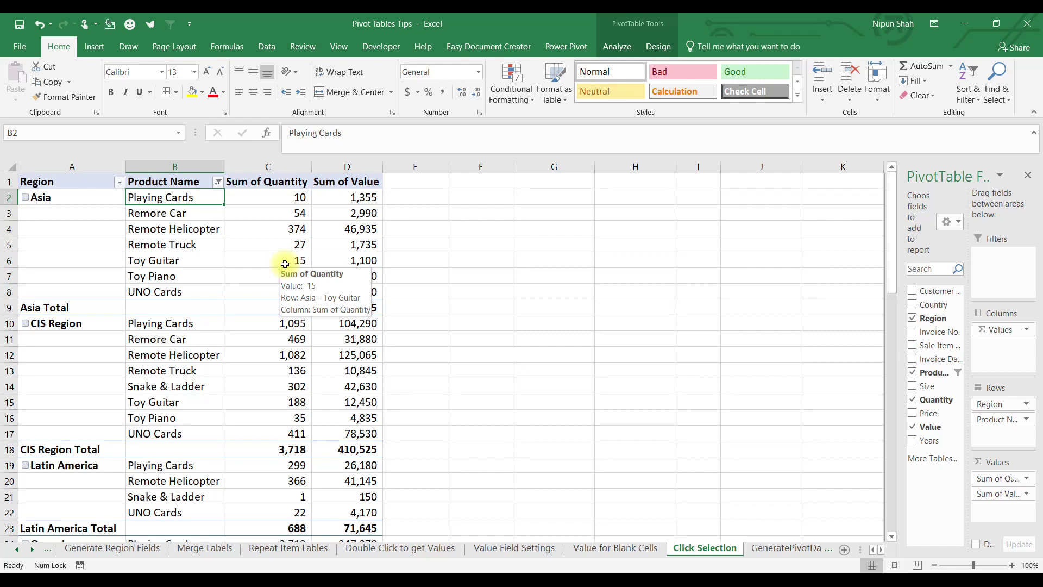
pyautogui.click(172, 276)
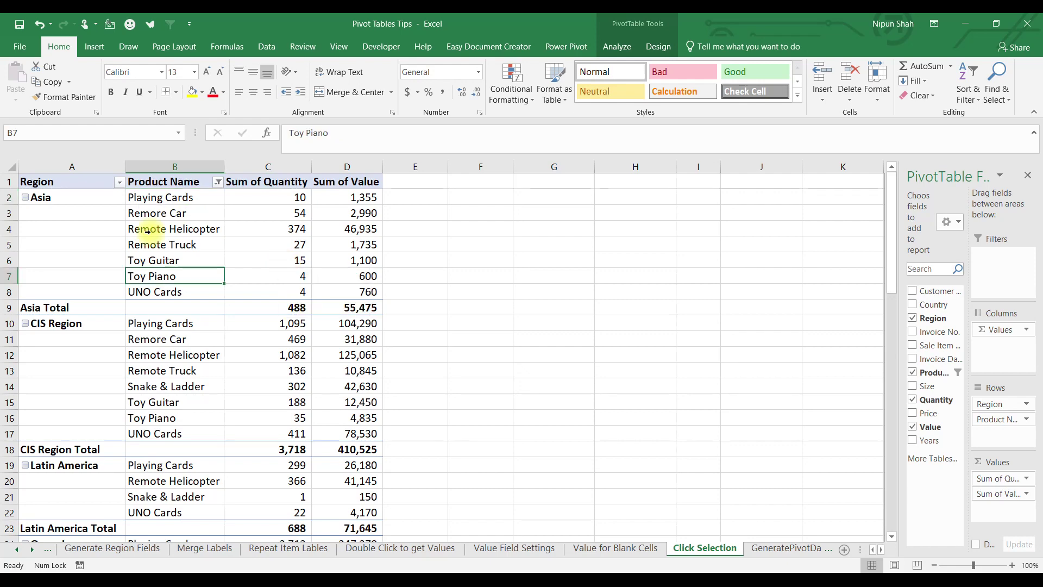
pyautogui.click(132, 197)
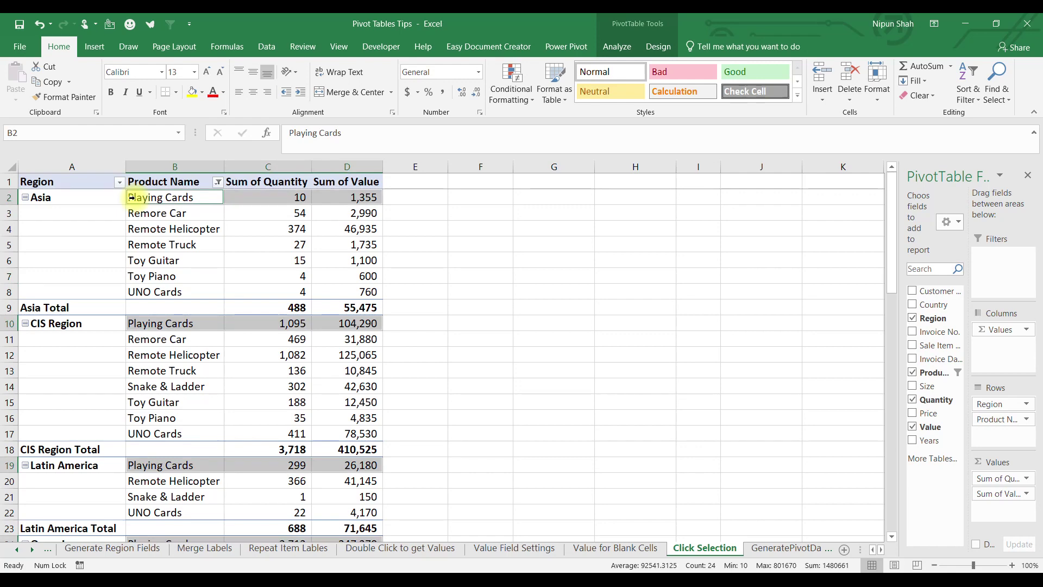
pyautogui.click(202, 93)
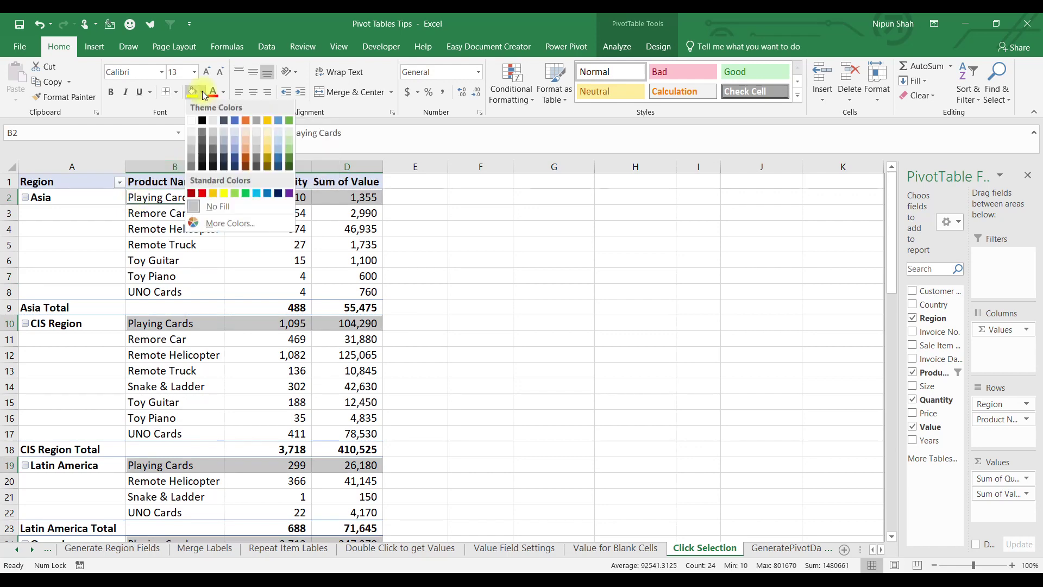
pyautogui.click(267, 142)
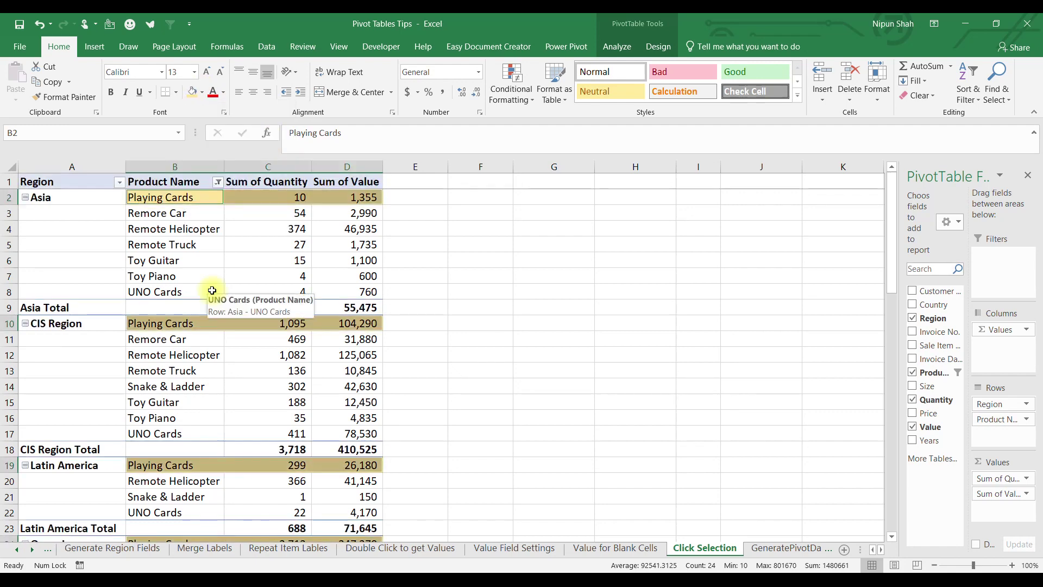
# - Select all Toy Guitar rows across the regions and fill them light green
pyautogui.click(129, 260)
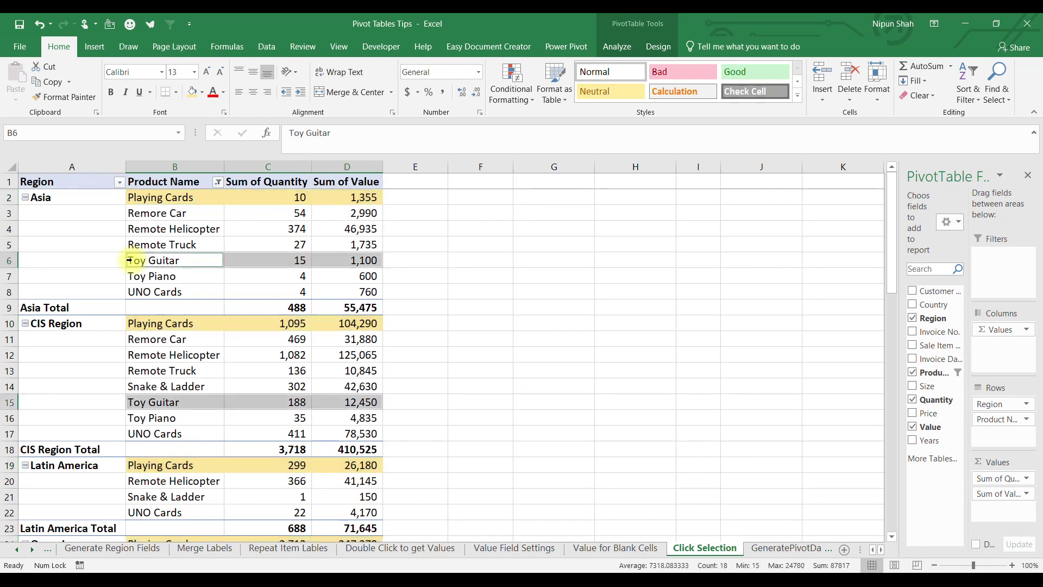
pyautogui.click(202, 92)
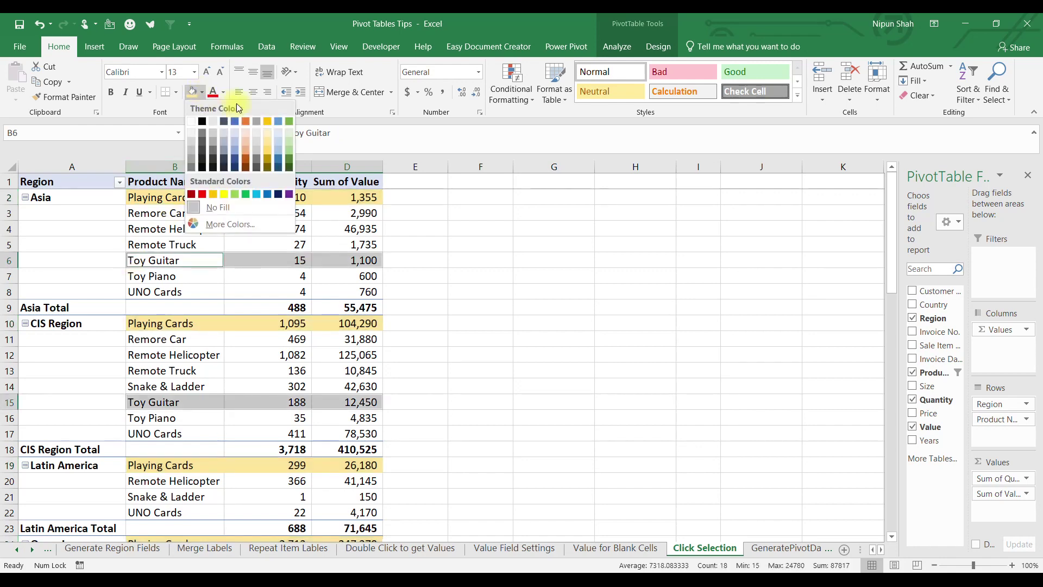
pyautogui.click(288, 139)
pyautogui.click(322, 244)
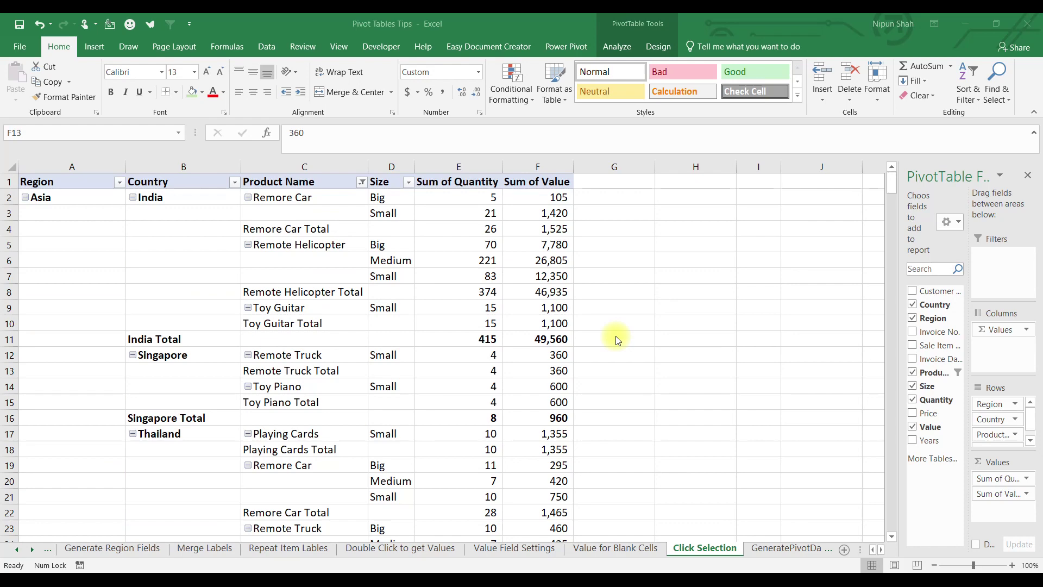
# - Review the Region, Country, Product Name and Size levels of the pivot, and fill all product subtotal rows light green
pyautogui.click(304, 213)
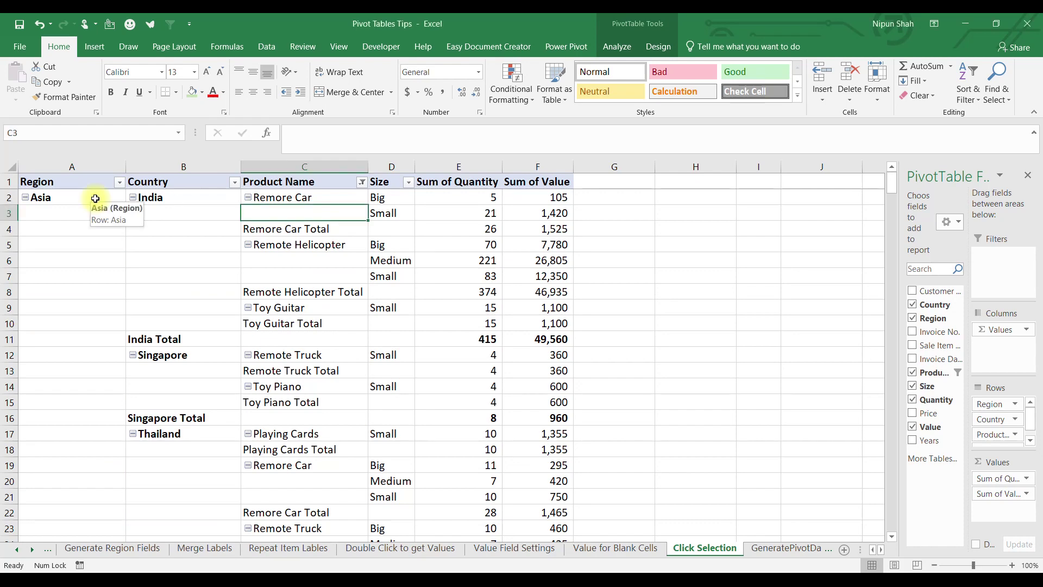
pyautogui.click(96, 199)
pyautogui.click(197, 198)
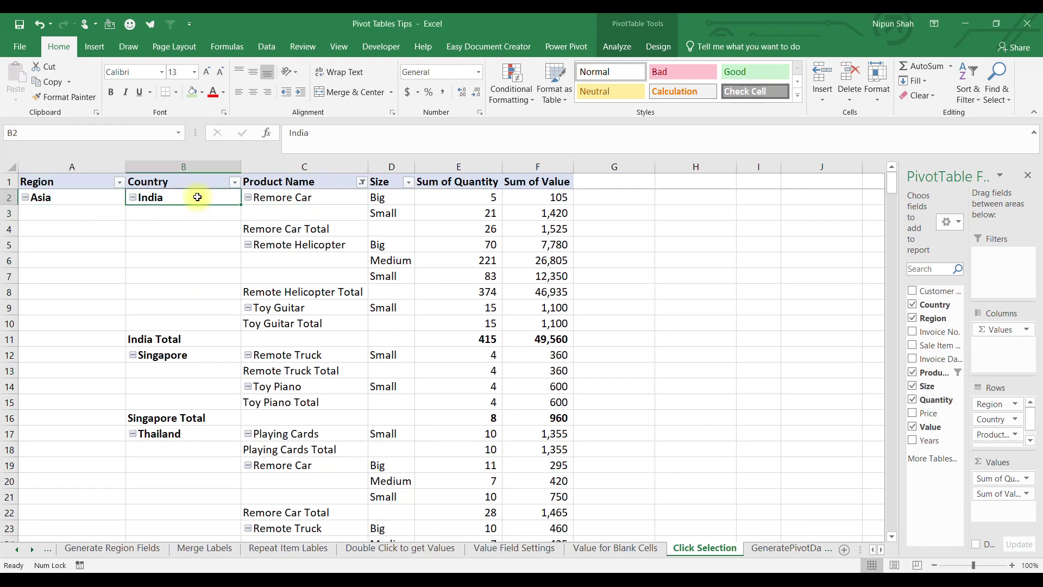
pyautogui.click(303, 202)
pyautogui.click(398, 202)
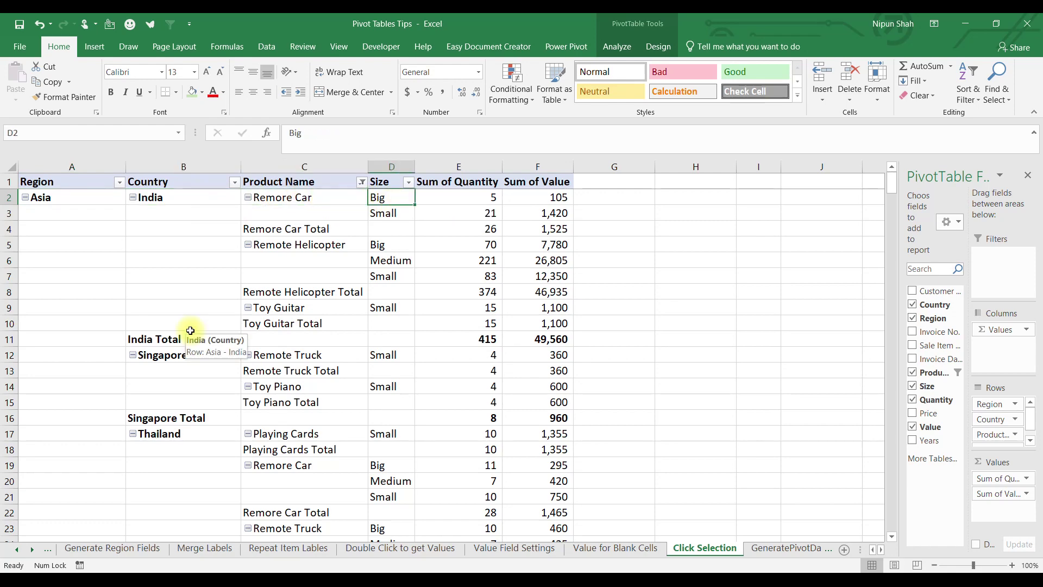
pyautogui.scroll(-9, 506, 331)
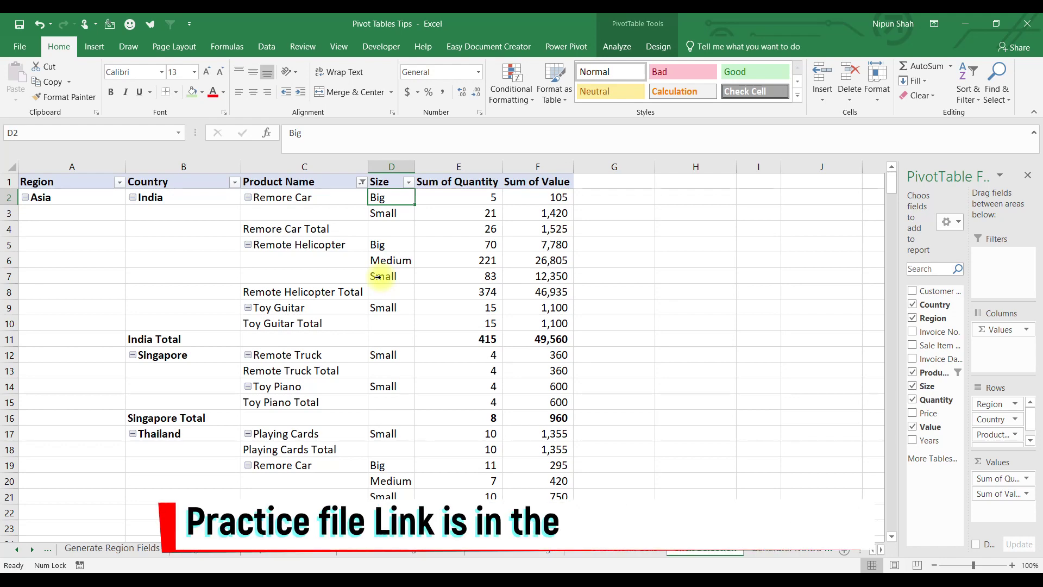
pyautogui.click(243, 229)
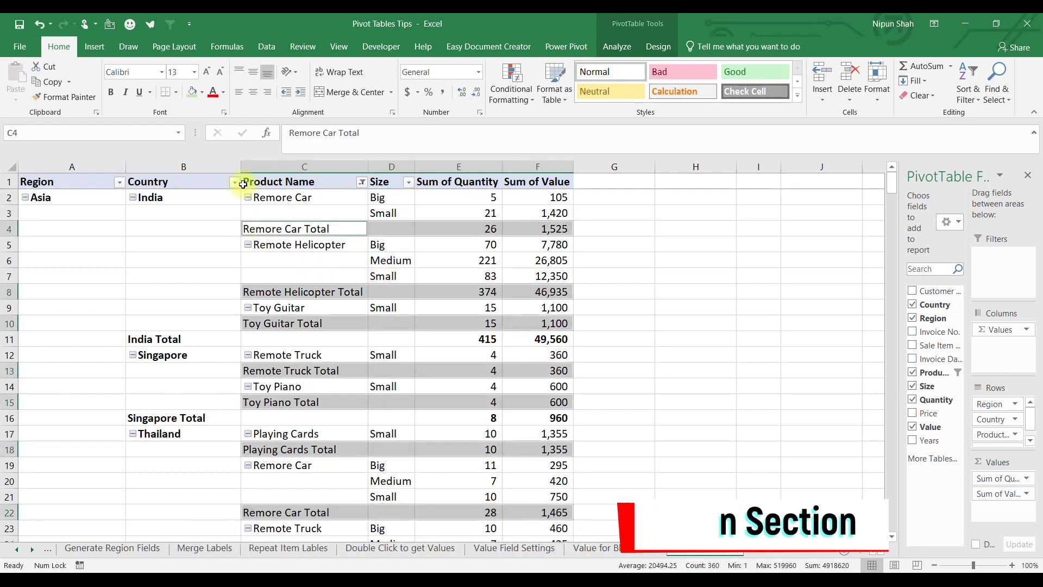
pyautogui.click(191, 94)
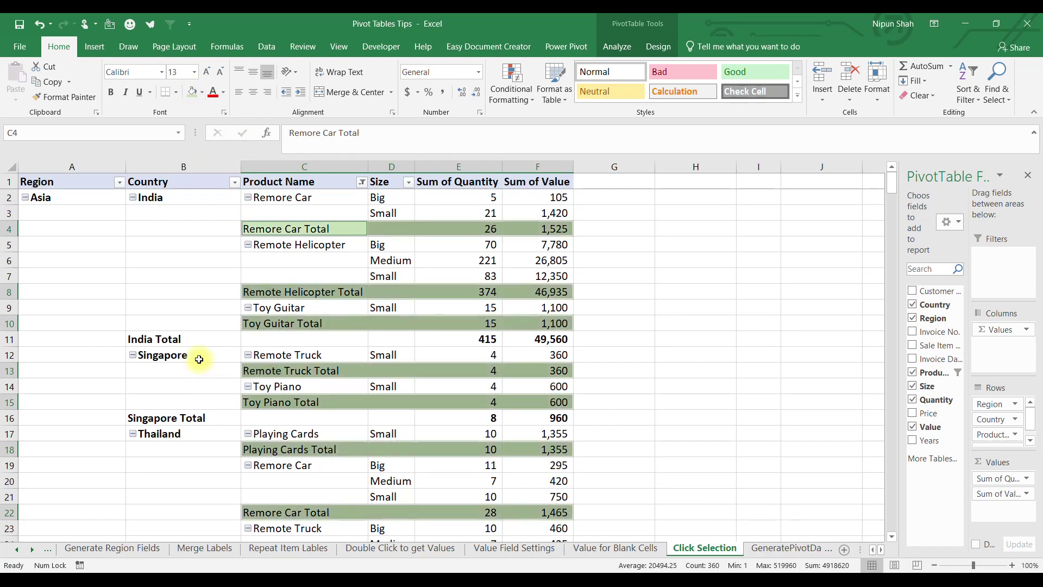
# - Select all country total rows, such as India Total, and fill them light orange
pyautogui.click(129, 339)
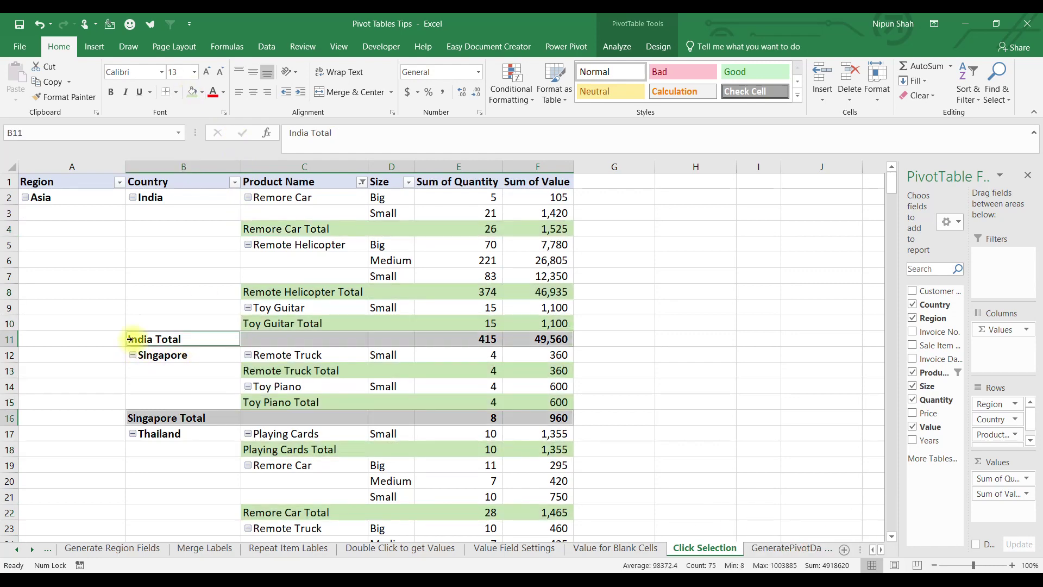
pyautogui.click(202, 93)
pyautogui.click(247, 140)
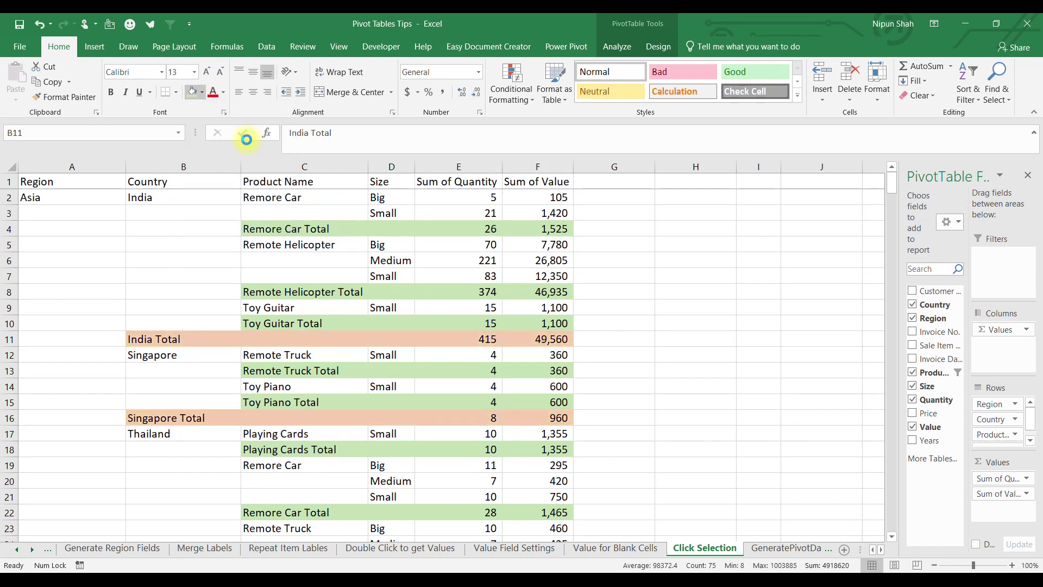
# - Fill all region total rows, such as Asia Total, blue and check the shading of the subtotals down the pivot
pyautogui.scroll(-5, 168, 279)
pyautogui.click(28, 434)
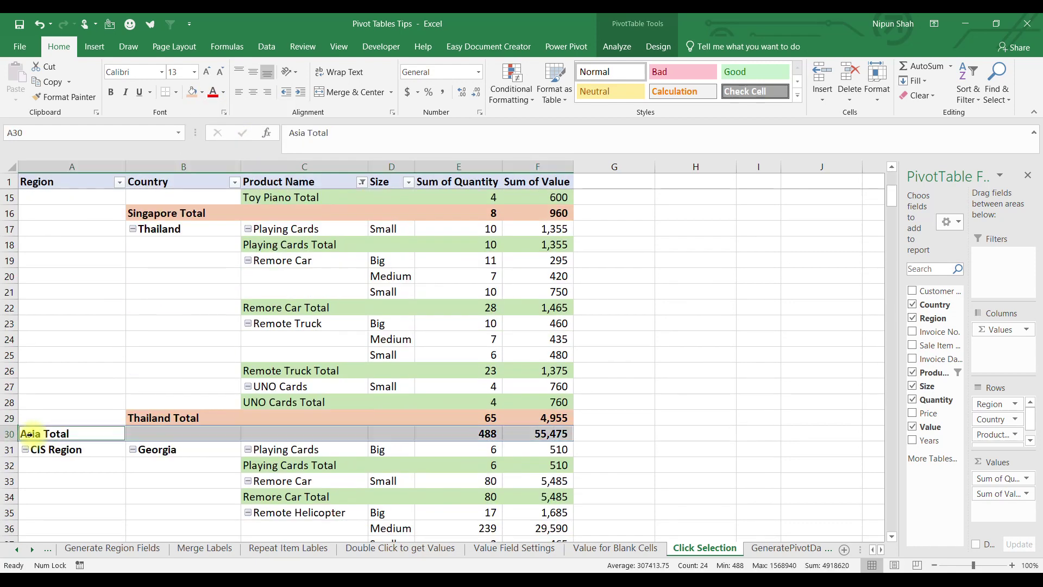
pyautogui.click(203, 92)
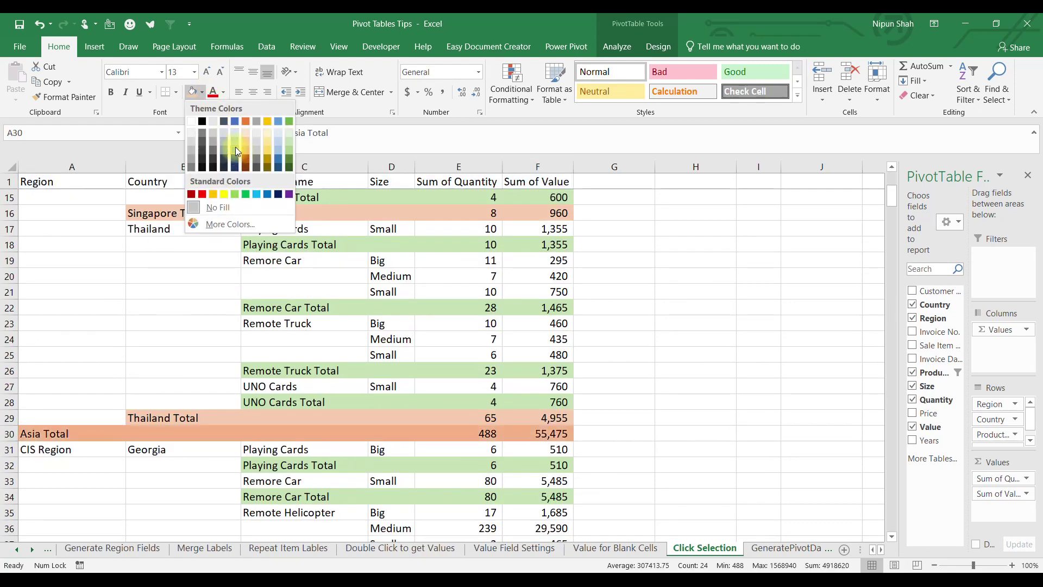
pyautogui.click(235, 148)
pyautogui.click(196, 324)
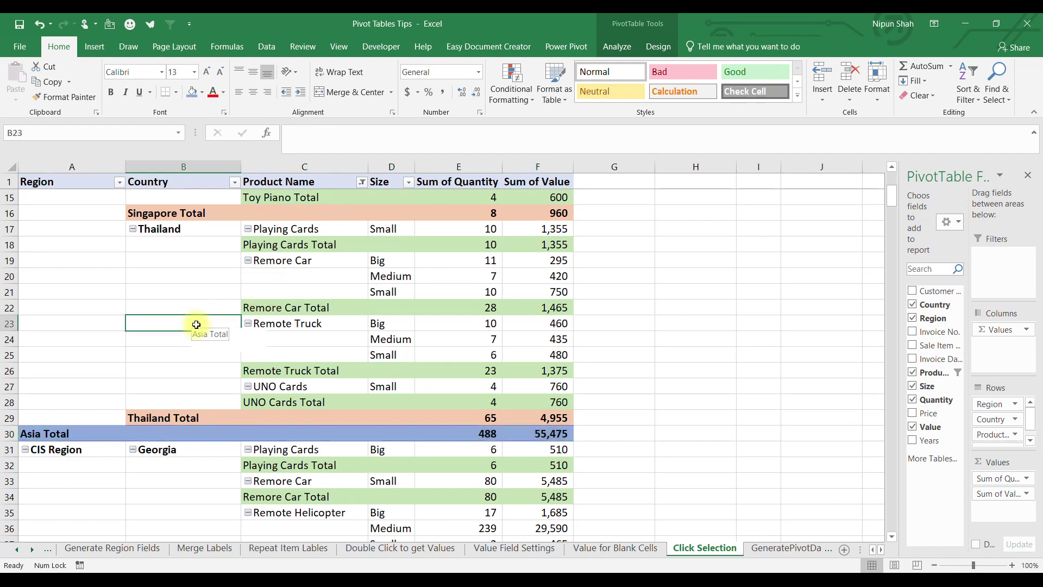
pyautogui.scroll(-9, 196, 324)
pyautogui.scroll(-20, 196, 324)
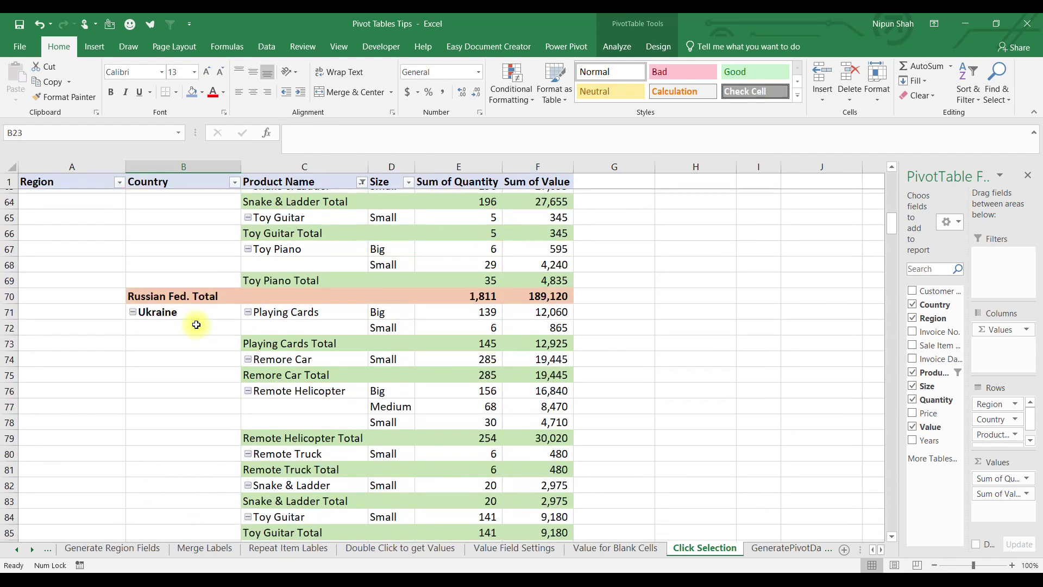
pyautogui.scroll(-16, 196, 324)
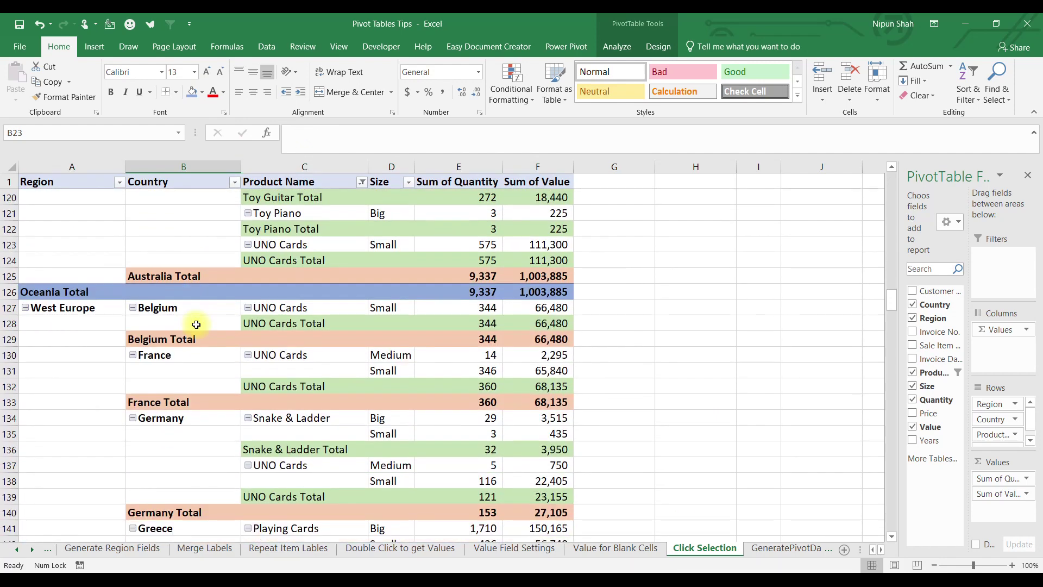
pyautogui.scroll(-20, 196, 324)
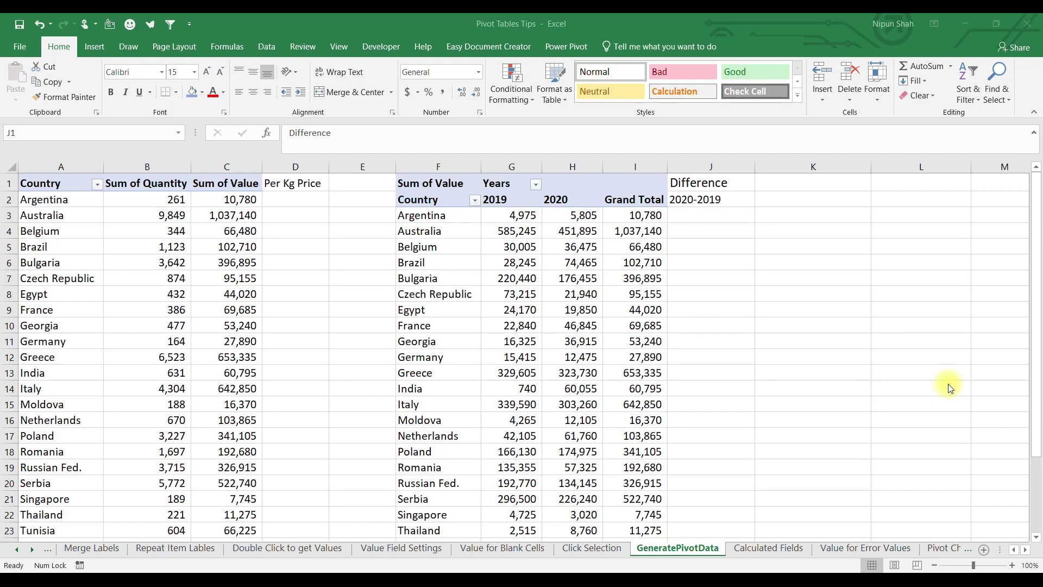
# - On the GeneratePivotData sheet, calculate Argentina's Per Kg Price in D2 by dividing its Sum of Value by its Sum of Quantity, referencing the pivot cells
pyautogui.click(237, 201)
pyautogui.click(176, 199)
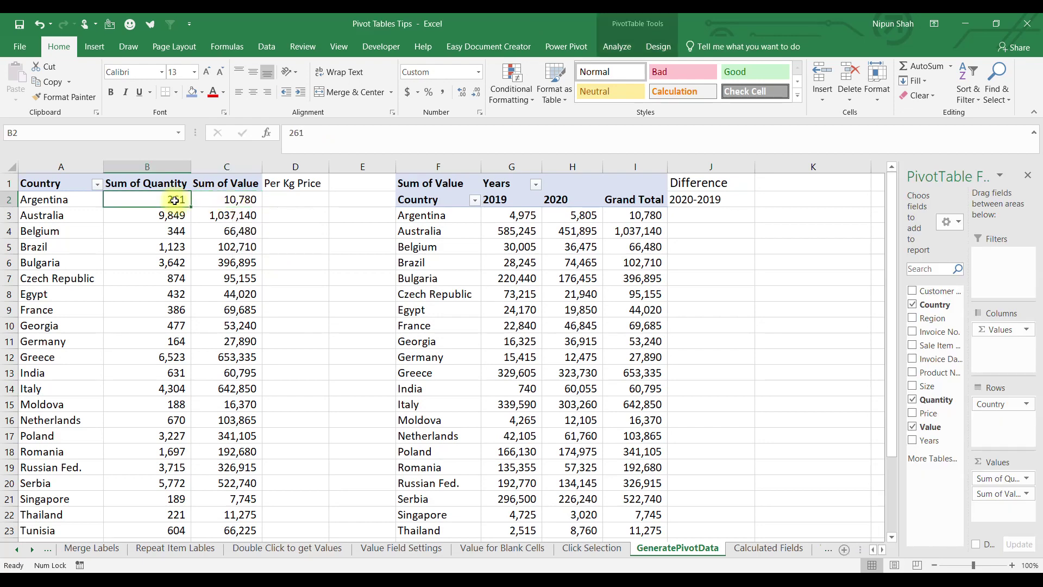
pyautogui.click(294, 203)
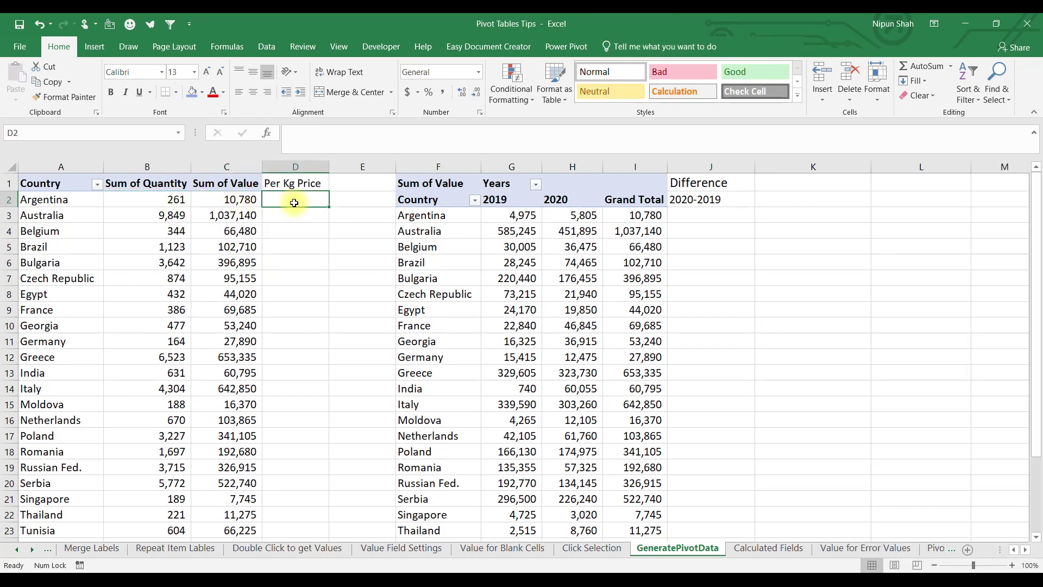
pyautogui.write('=')
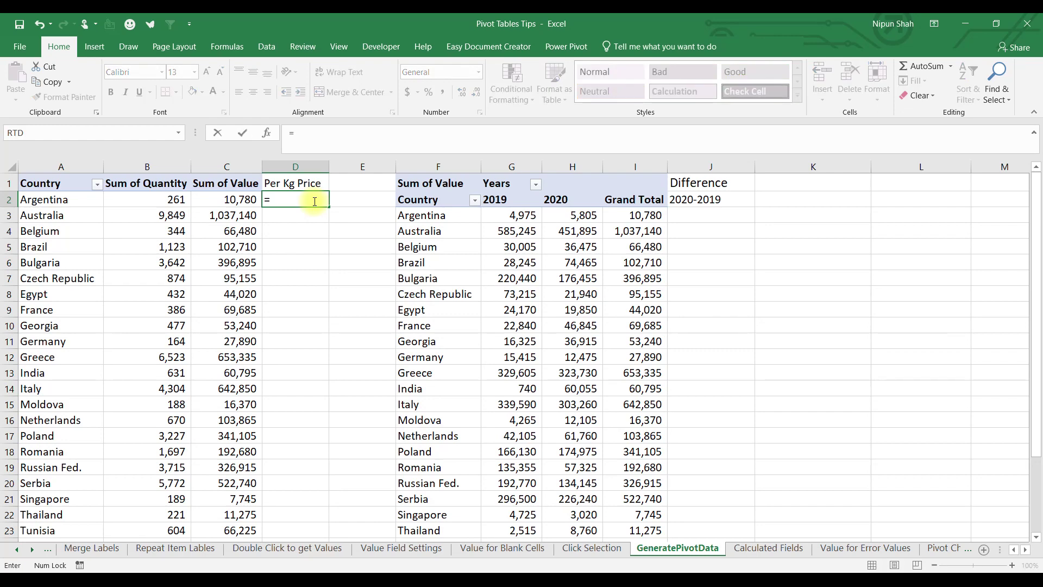
pyautogui.press('Left')
pyautogui.write('/')
pyautogui.press('Left')
pyautogui.press('Left')
pyautogui.press('Return')
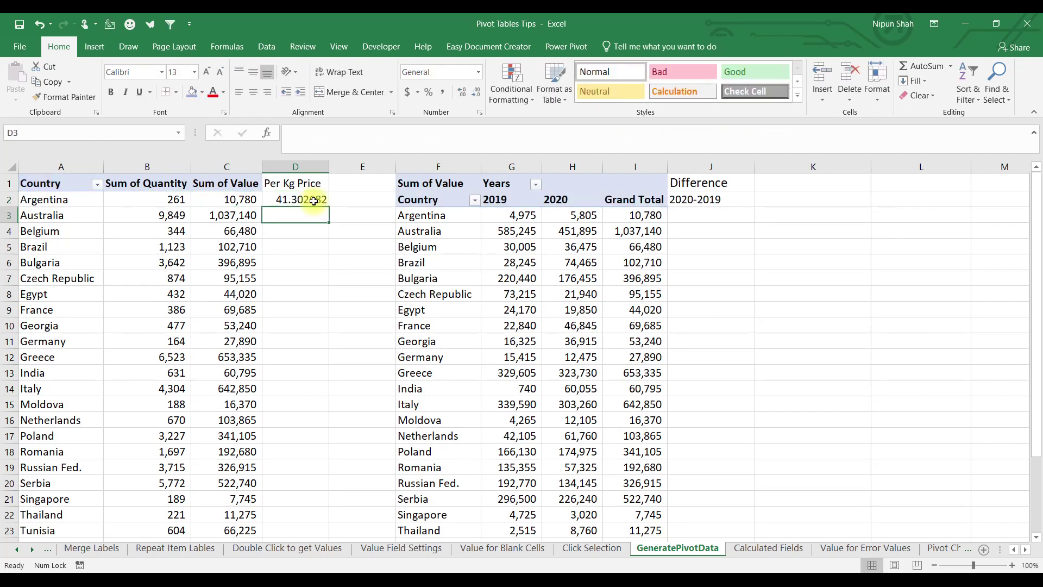
# - Examine the GETPIVOTDATA function in D2's formula without changing it
pyautogui.click(314, 201)
pyautogui.click(296, 135)
pyautogui.moveTo(296, 135); pyautogui.dragTo(357, 133)
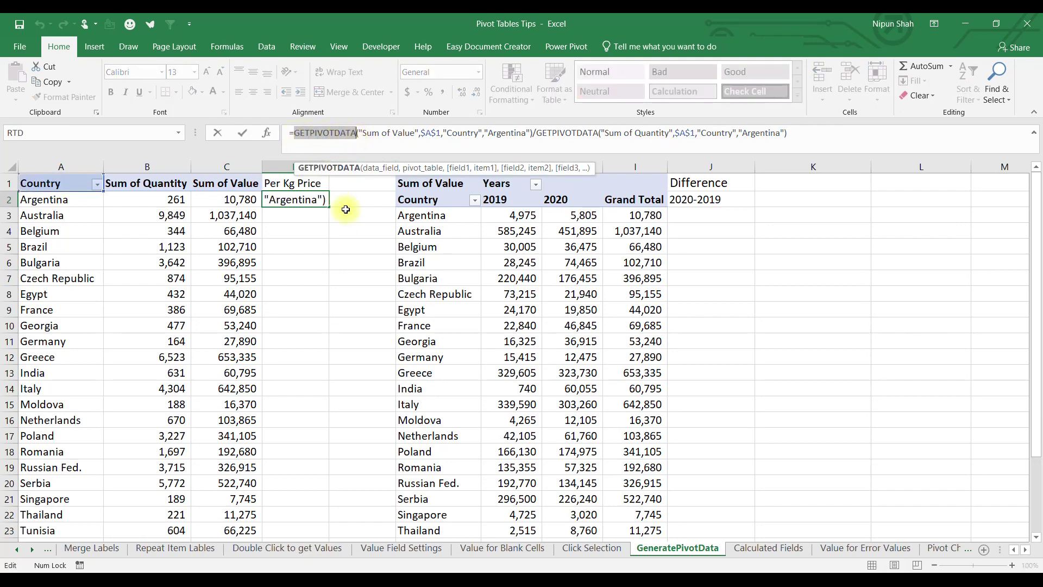
pyautogui.press('Escape')
# - Fill D2's Per Kg Price formula down the column and inspect the fixed "Argentina" item in its GETPIVOTDATA function
pyautogui.doubleClick(330, 204)
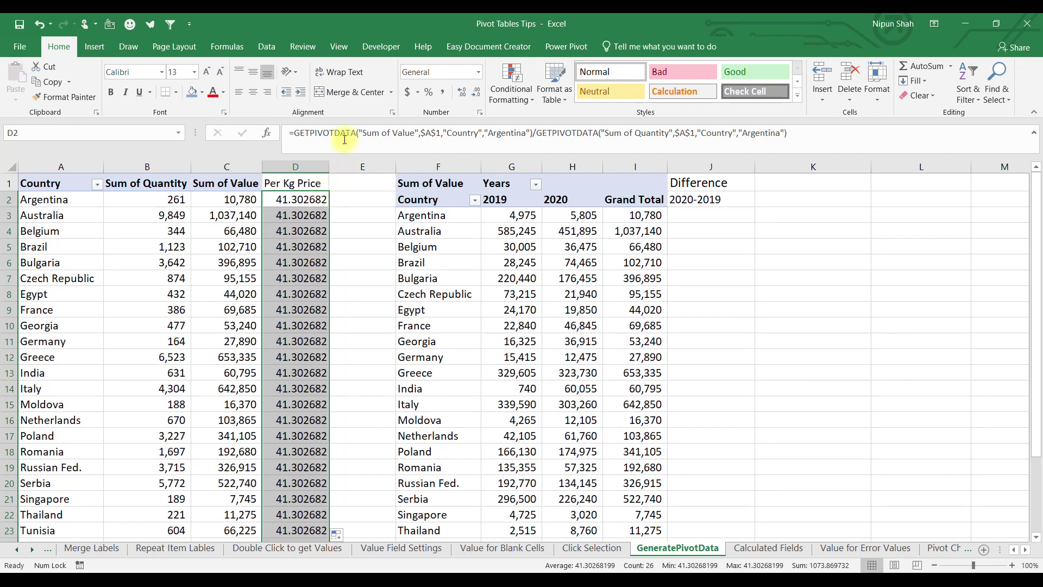
pyautogui.click(460, 136)
pyautogui.click(510, 135)
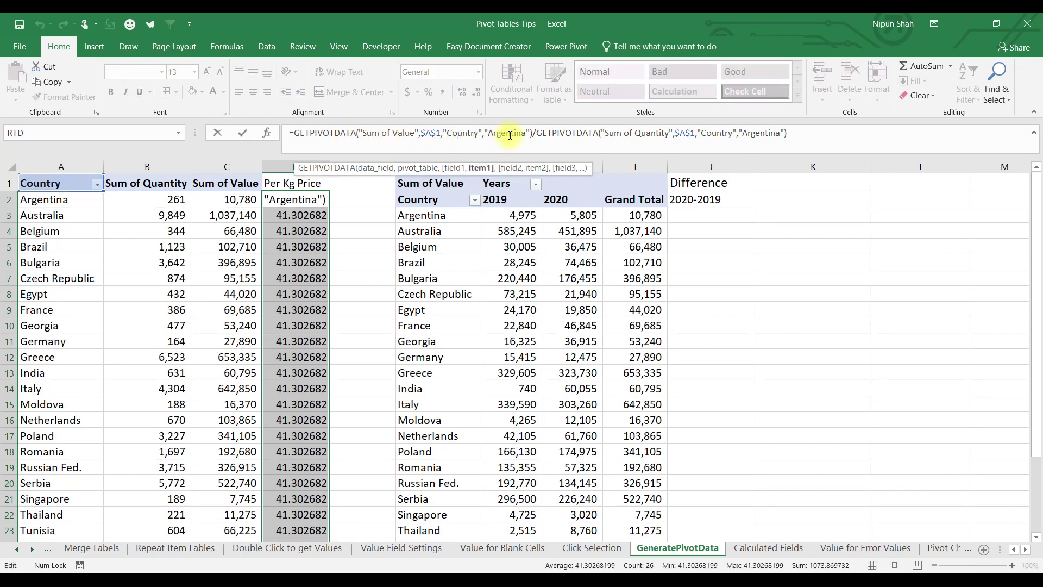
# - In J3, subtract Argentina's 2019 value from its 2020 value using GETPIVOTDATA references, and fill the formula down the Difference column
pyautogui.click(683, 220)
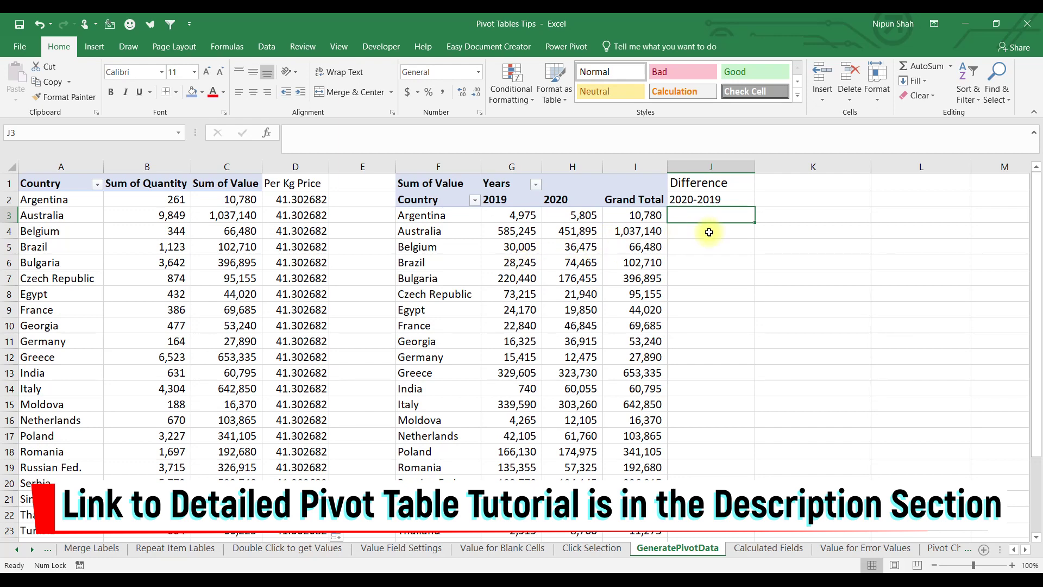
pyautogui.write('=')
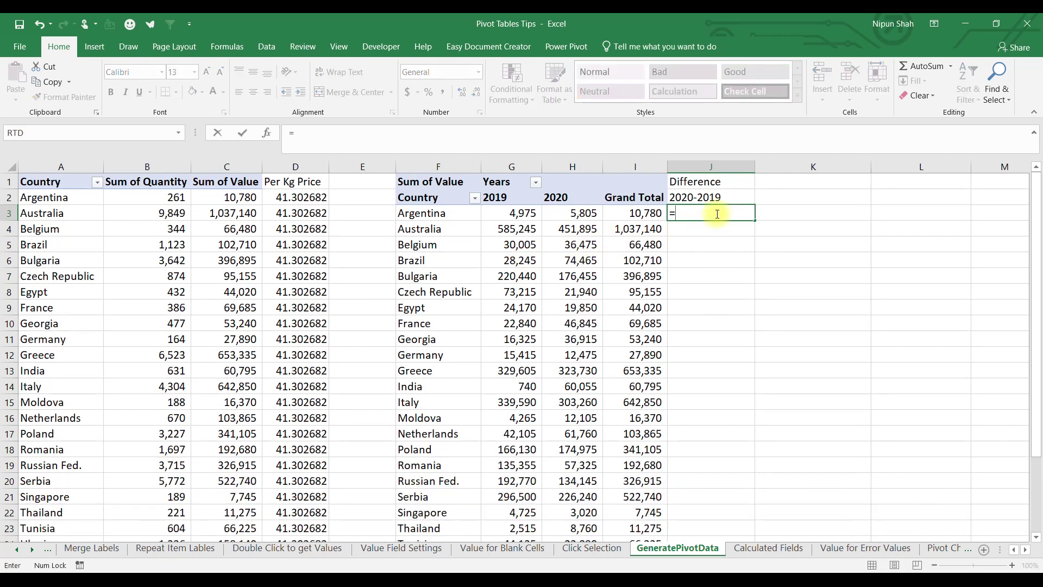
pyautogui.press('Left')
pyautogui.press('Left')
pyautogui.write('-')
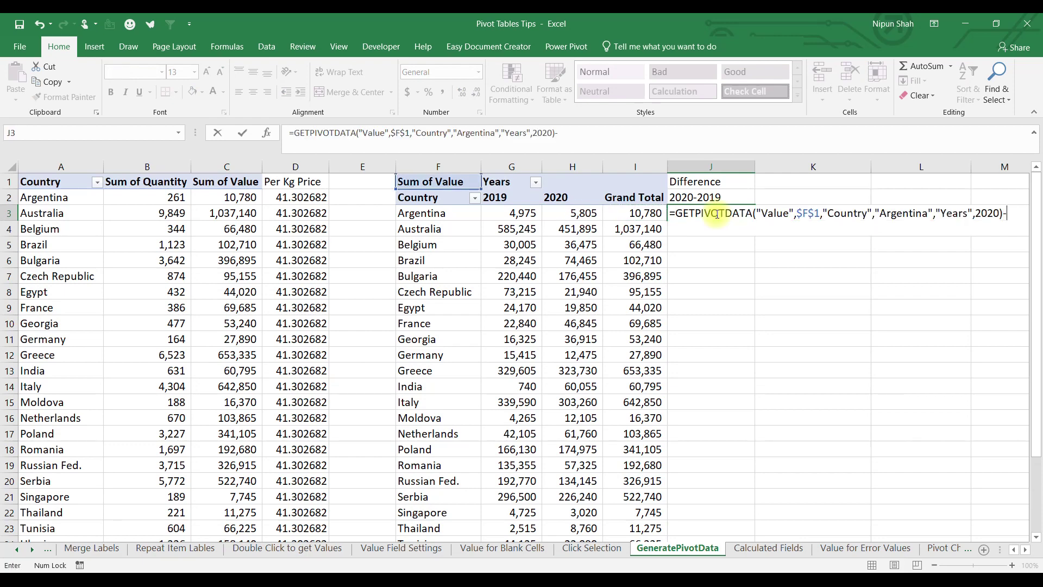
pyautogui.press('Left')
pyautogui.press('Left')
pyautogui.press('Left')
pyautogui.press('Return')
pyautogui.press('Up')
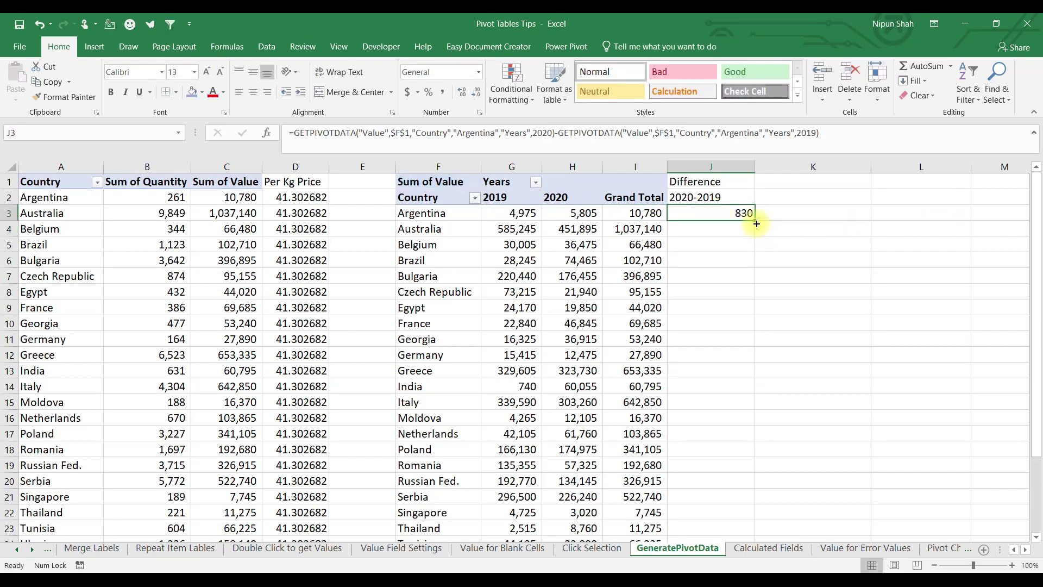
pyautogui.doubleClick(756, 223)
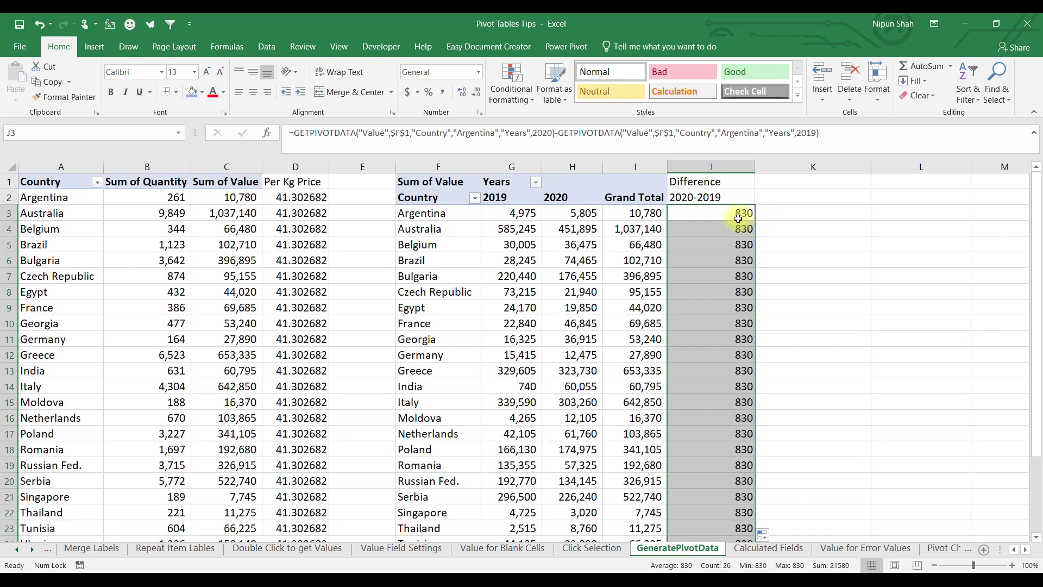
# - Examine the country item used in the GETPIVOTDATA formulas down the Difference column
pyautogui.press('Down')
pyautogui.press('Down')
pyautogui.press('Down')
pyautogui.press('Down')
pyautogui.press('Down')
pyautogui.press('Down')
pyautogui.press('Down')
pyautogui.press('Down')
pyautogui.press('Down')
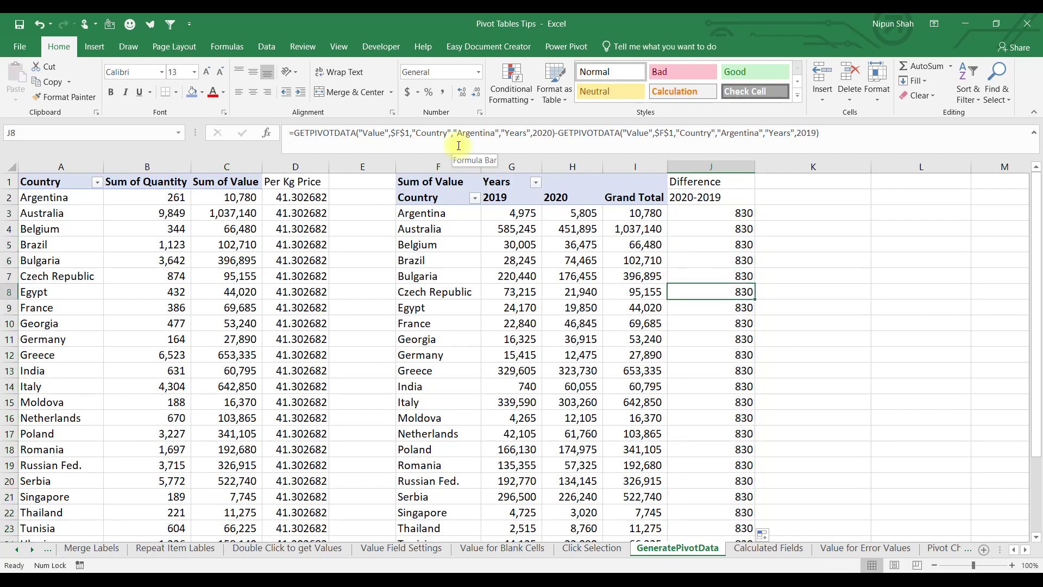
pyautogui.press('Down')
pyautogui.press('Down')
pyautogui.press('Down')
pyautogui.press('Down')
pyautogui.press('Down')
pyautogui.press('Down')
pyautogui.press('Down')
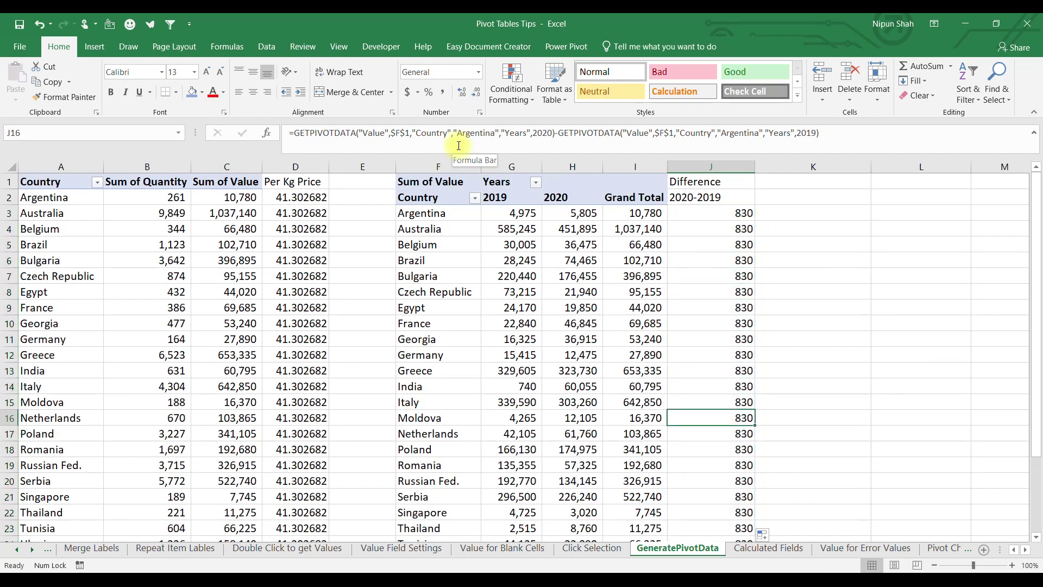
# - Turn off the Generate GetPivotData option from the pivot table that compares 2019 and 2020
pyautogui.click(555, 307)
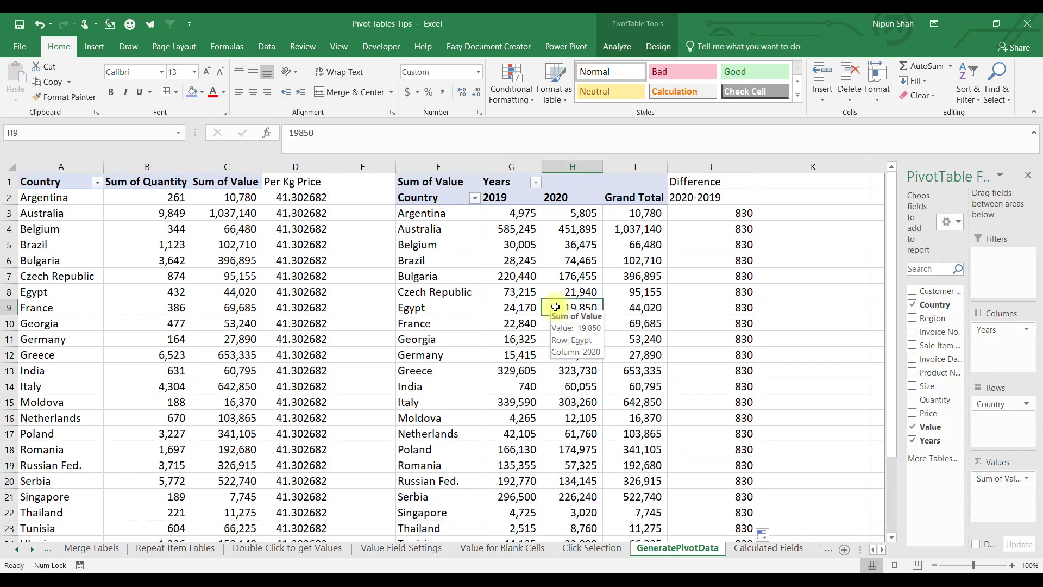
pyautogui.click(617, 46)
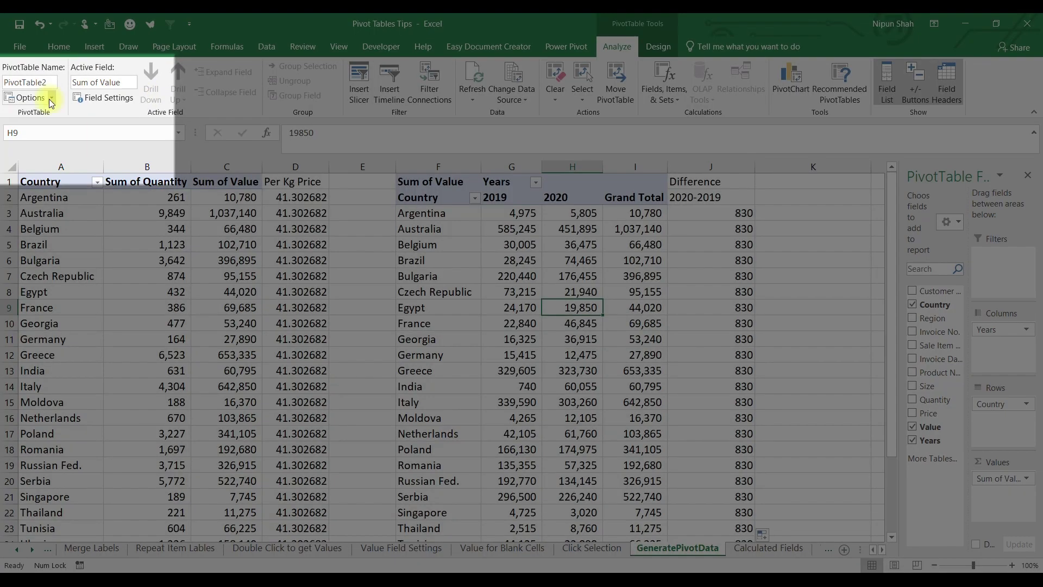
pyautogui.click(49, 98)
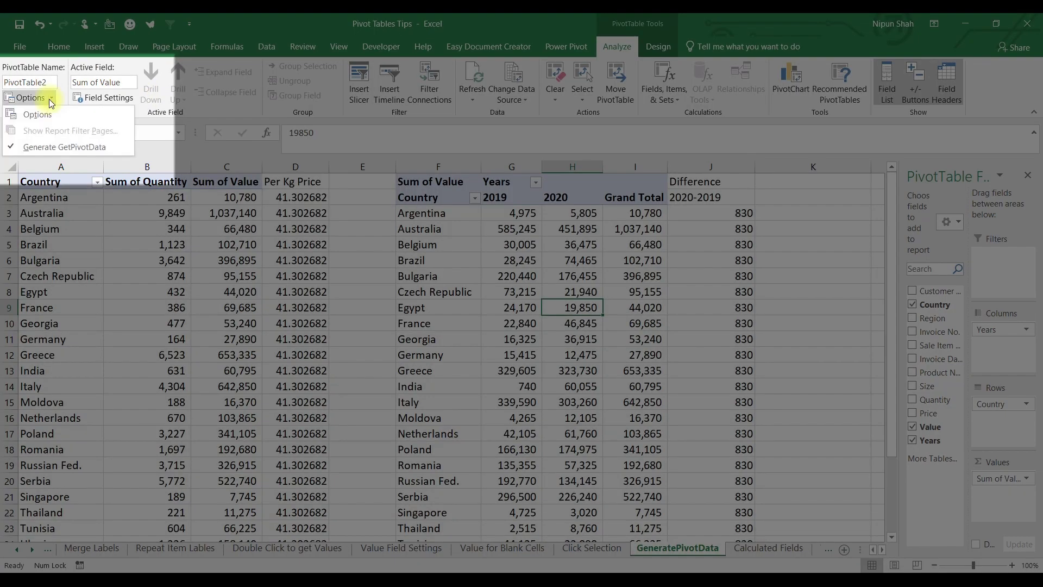
pyautogui.click(49, 148)
# - Replace the Difference formula in J3 with =H3-G3 and fill it down the column
pyautogui.click(687, 214)
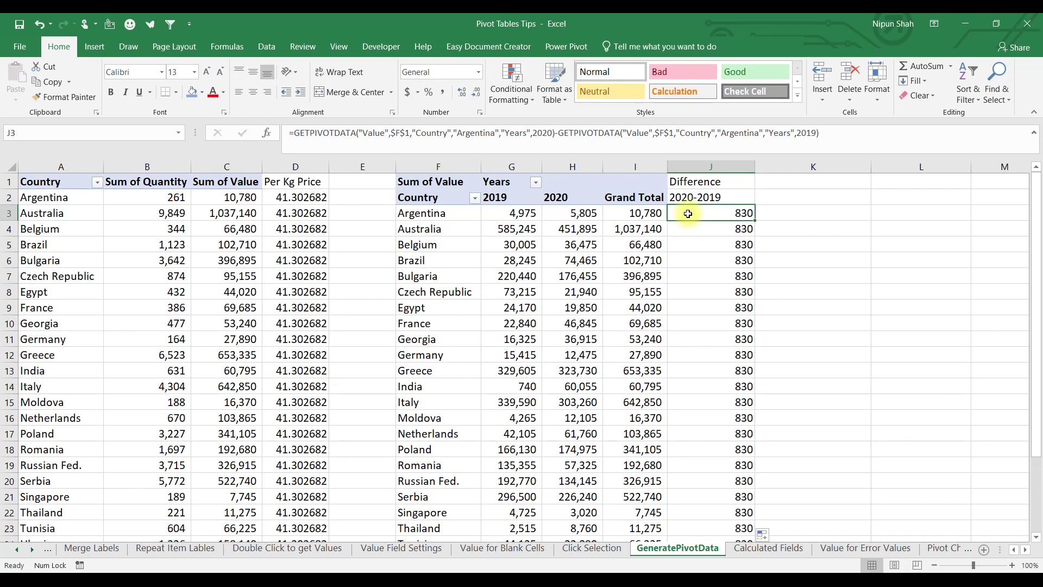
pyautogui.write('=')
pyautogui.press('Left')
pyautogui.press('Left')
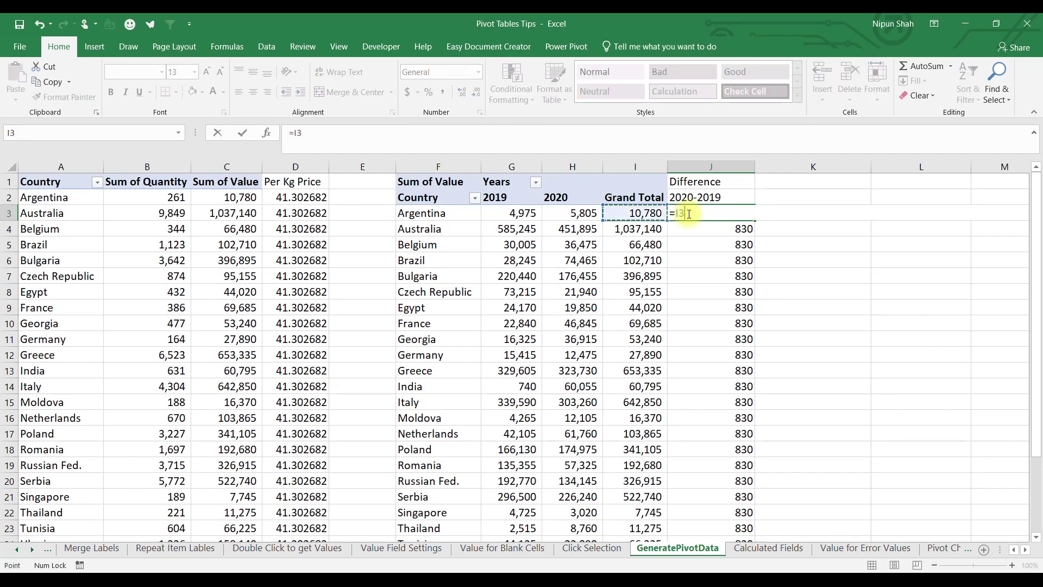
pyautogui.write('-')
pyautogui.press('Left')
pyautogui.press('Left')
pyautogui.press('Left')
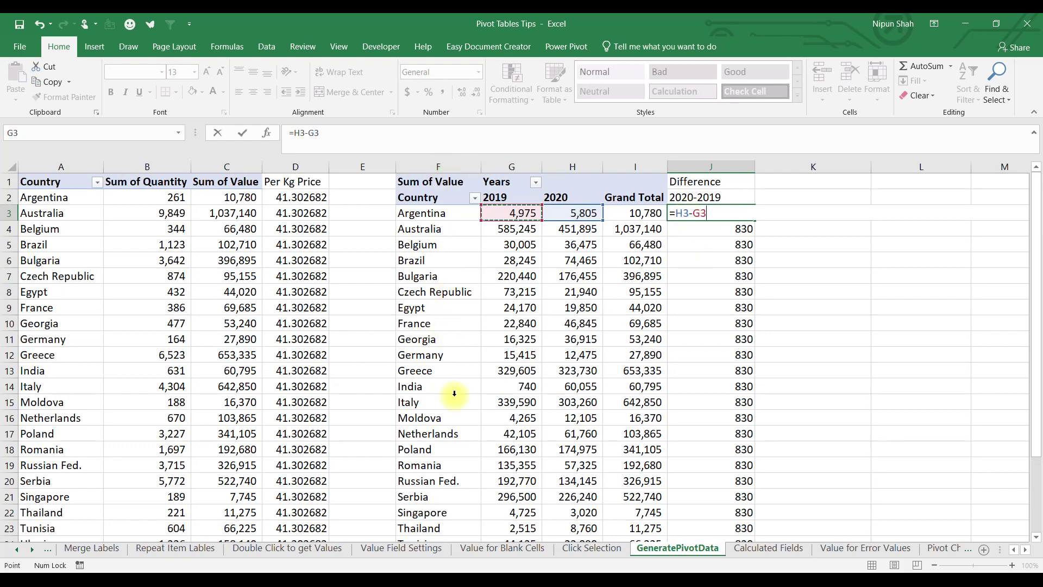
pyautogui.press('Return')
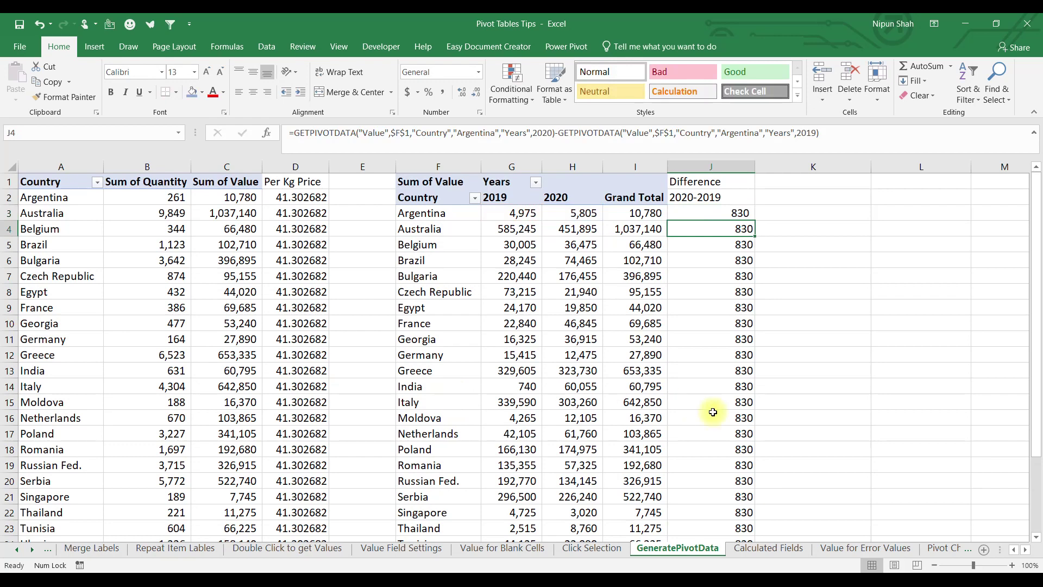
pyautogui.click(747, 213)
pyautogui.doubleClick(754, 220)
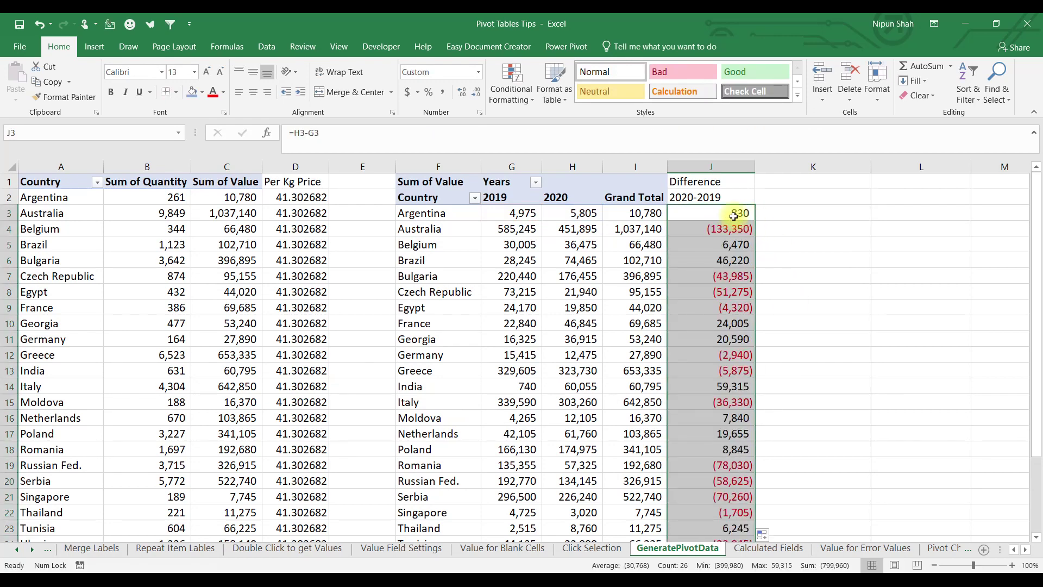
# - Replace the Per Kg Price formula in D2 with =C2/B2, filled down the column, and apply the Number format
pyautogui.click(302, 199)
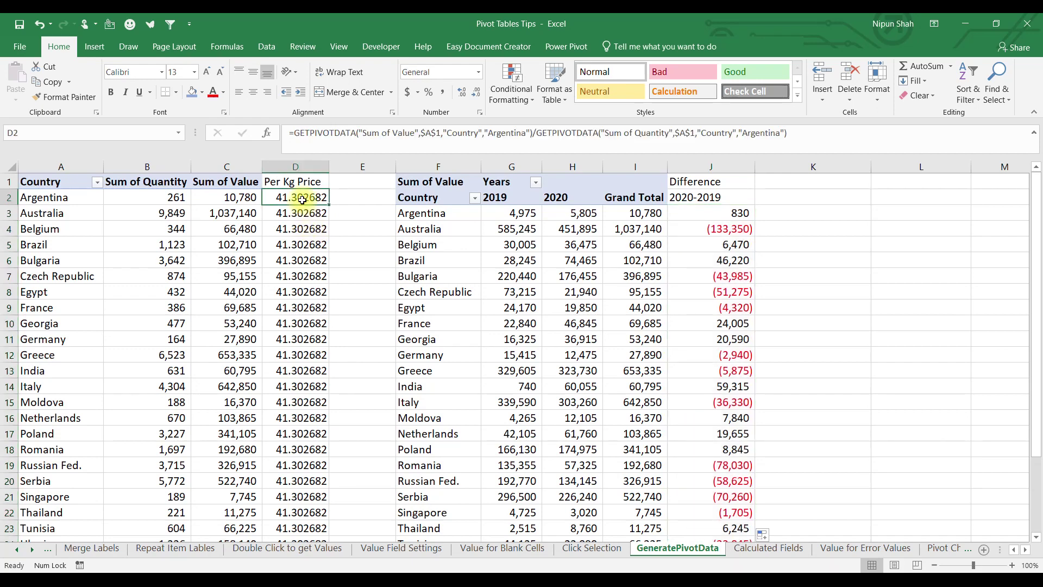
pyautogui.write('=')
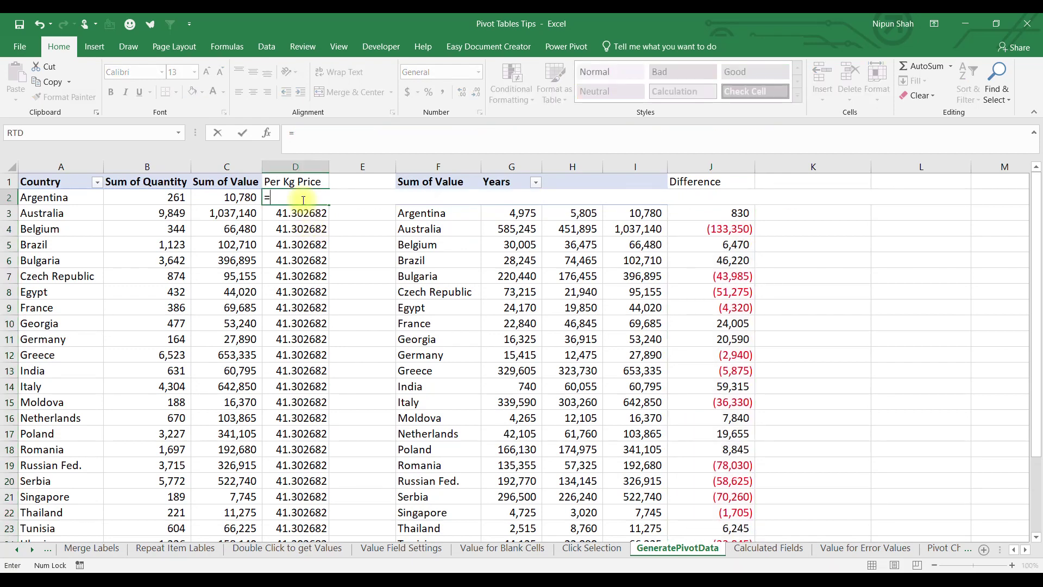
pyautogui.press('Left')
pyautogui.write('/')
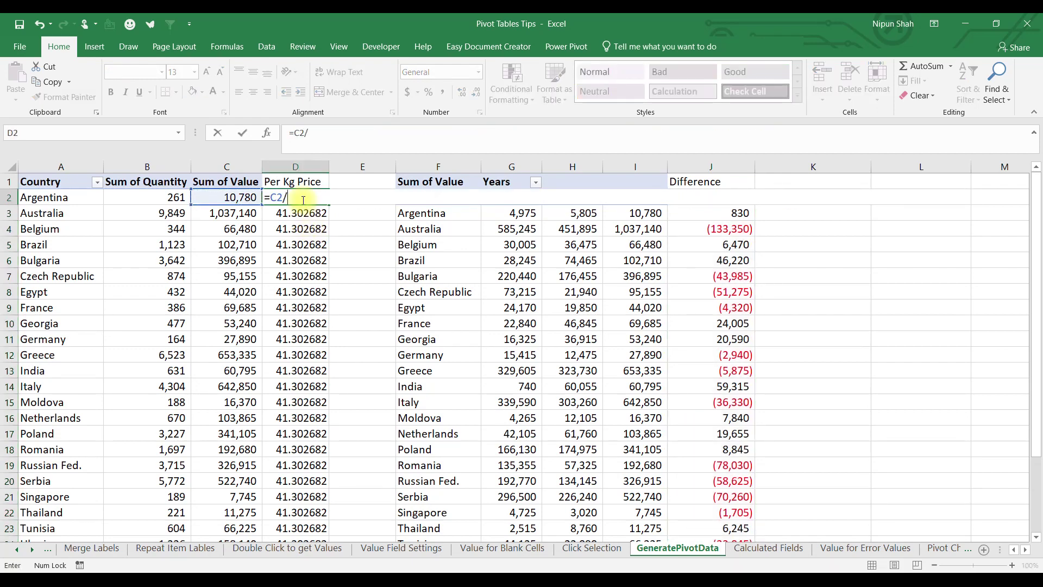
pyautogui.press('Left')
pyautogui.press('Left')
pyautogui.press('Return')
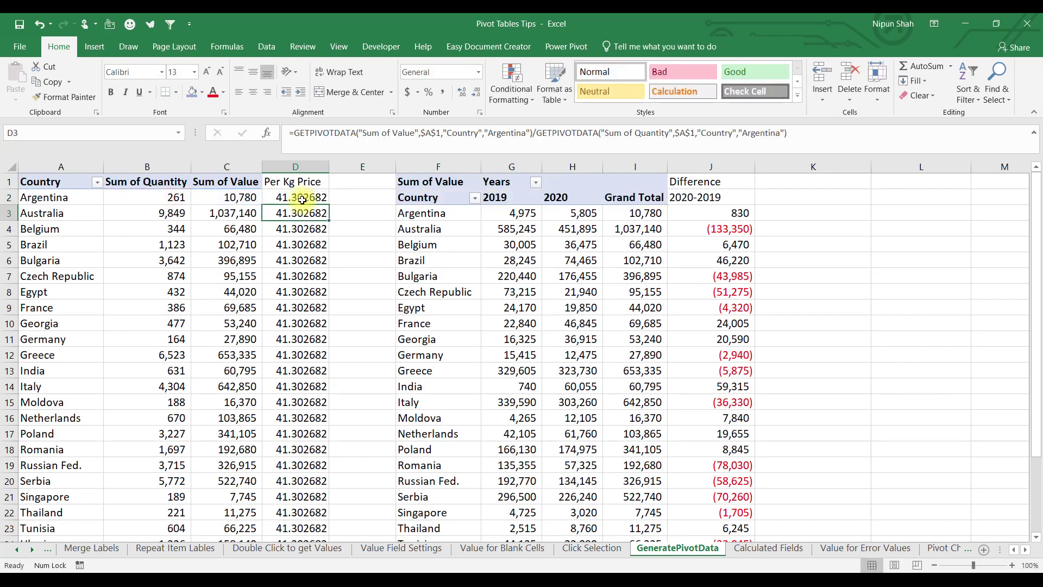
pyautogui.click(302, 199)
pyautogui.doubleClick(329, 204)
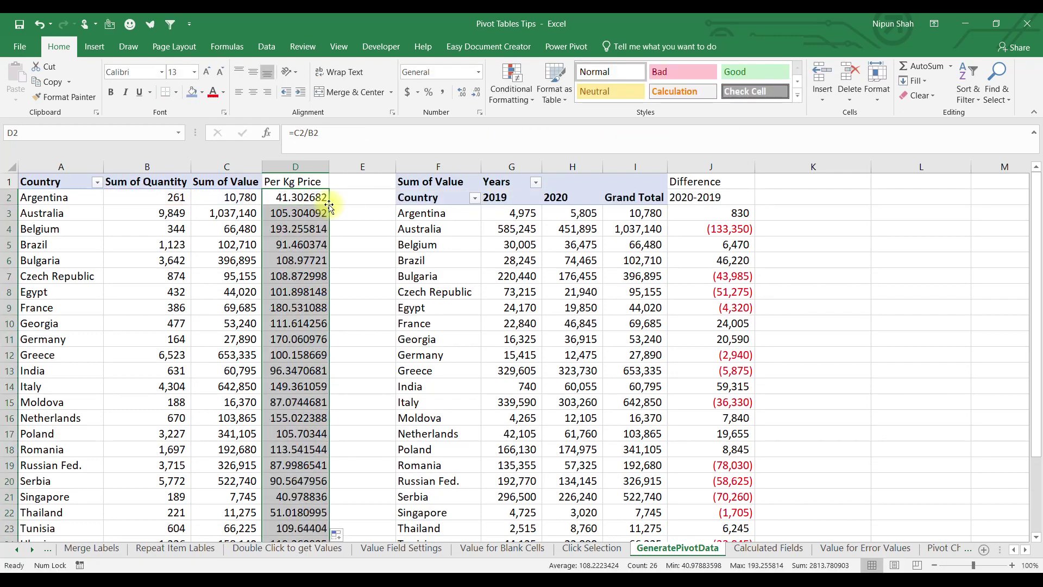
pyautogui.hotkey('ctrl', 'shift', '1')
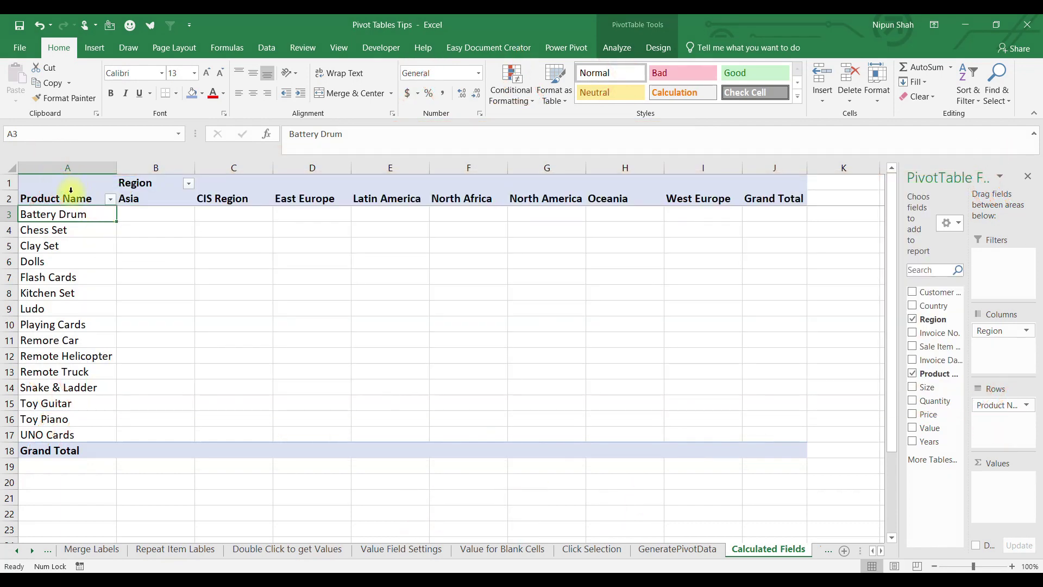
pyautogui.click(77, 198)
pyautogui.moveTo(76, 198); pyautogui.dragTo(776, 429)
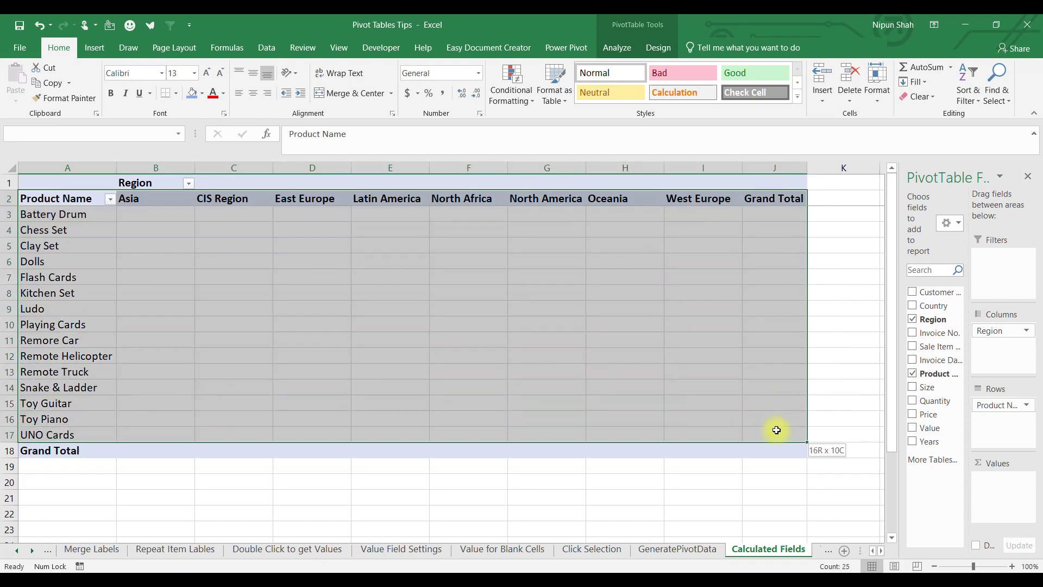
pyautogui.click(774, 432)
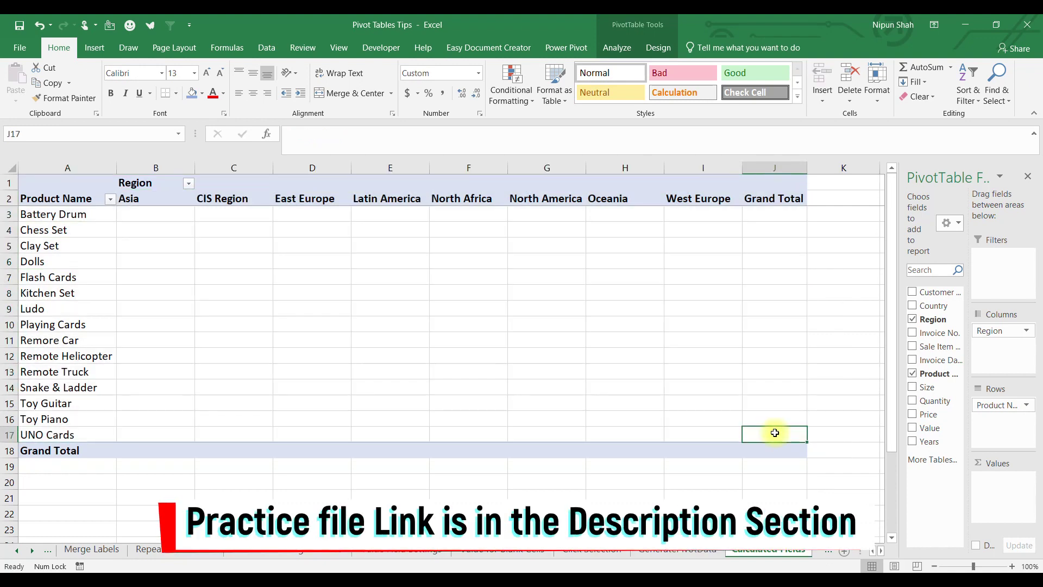
# - Start a new calculated field named Per Kg for the pivot of Product Name by Region
pyautogui.click(603, 263)
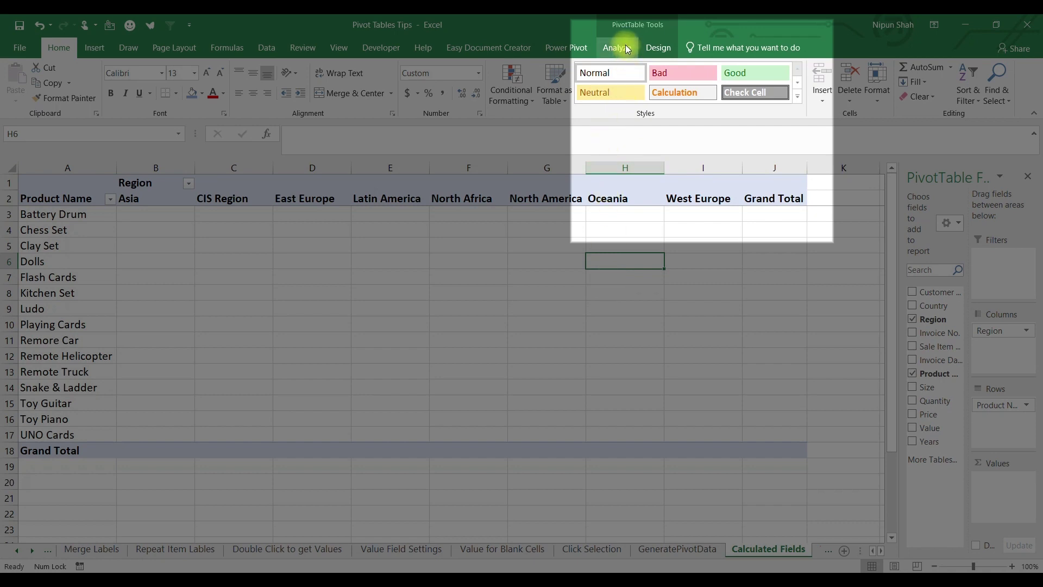
pyautogui.click(626, 48)
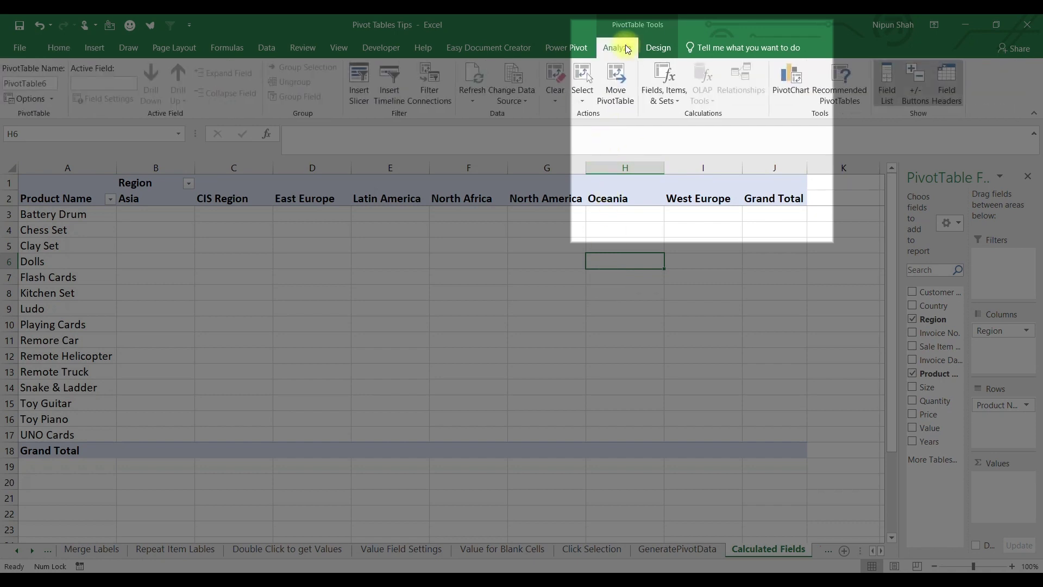
pyautogui.click(676, 99)
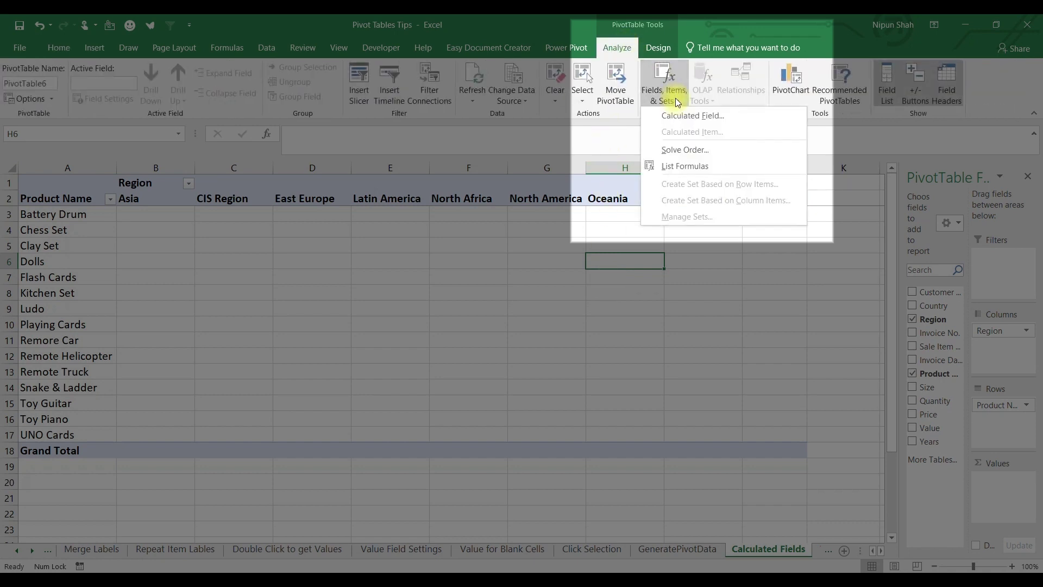
pyautogui.click(700, 116)
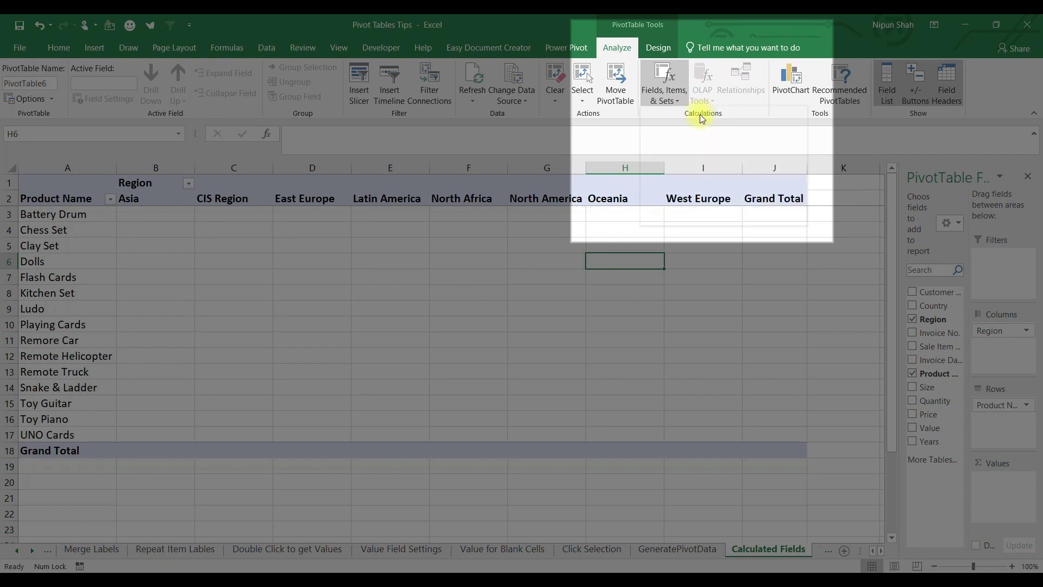
pyautogui.write('Per Kg')
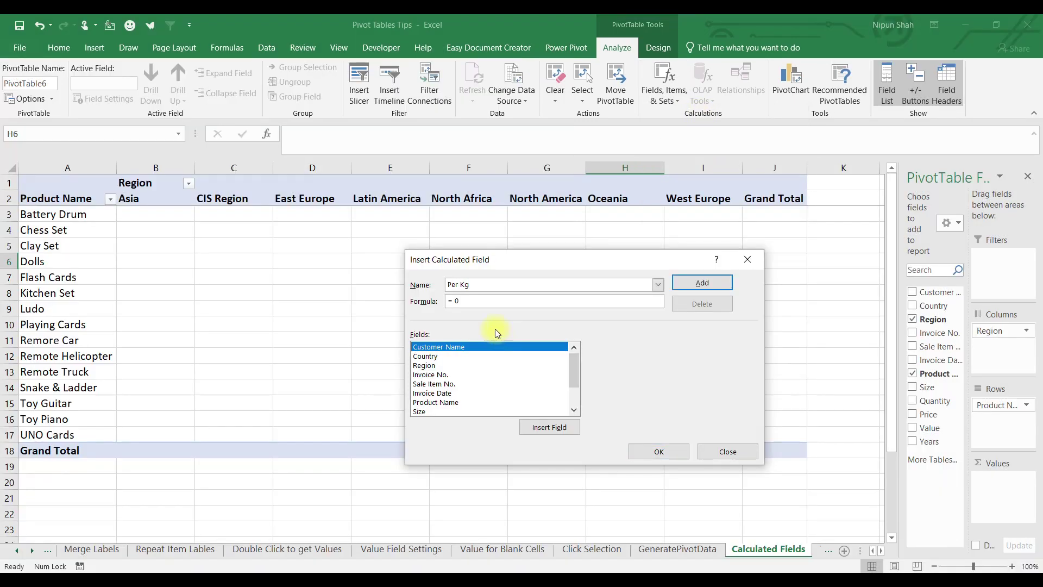
# - Set the Per Kg calculated field's formula to = Value/ Quantity by inserting the two fields, and accept it
pyautogui.click(517, 303)
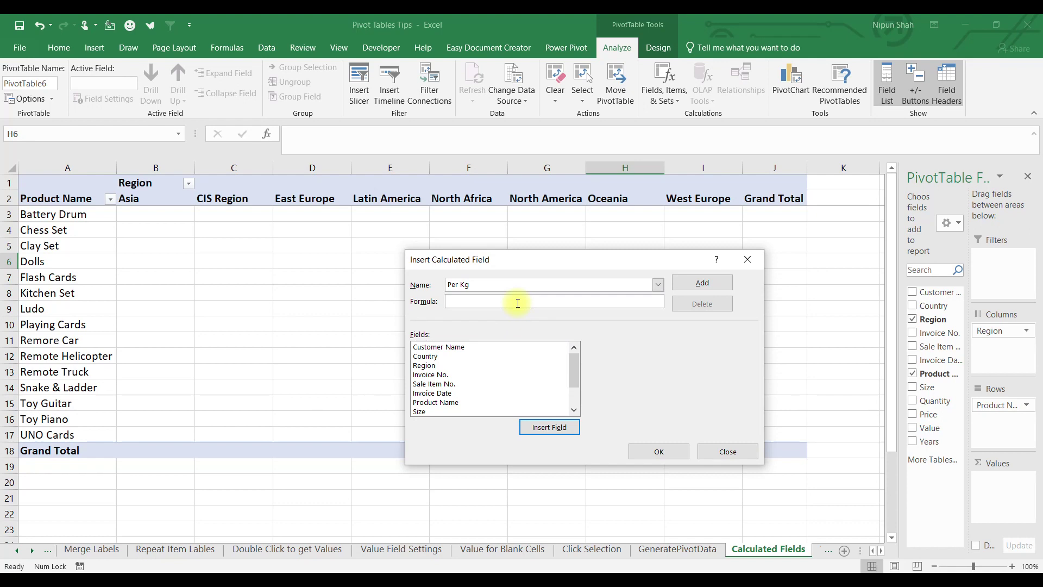
pyautogui.write('=')
pyautogui.moveTo(577, 371); pyautogui.dragTo(578, 391)
pyautogui.click(422, 403)
pyautogui.click(550, 429)
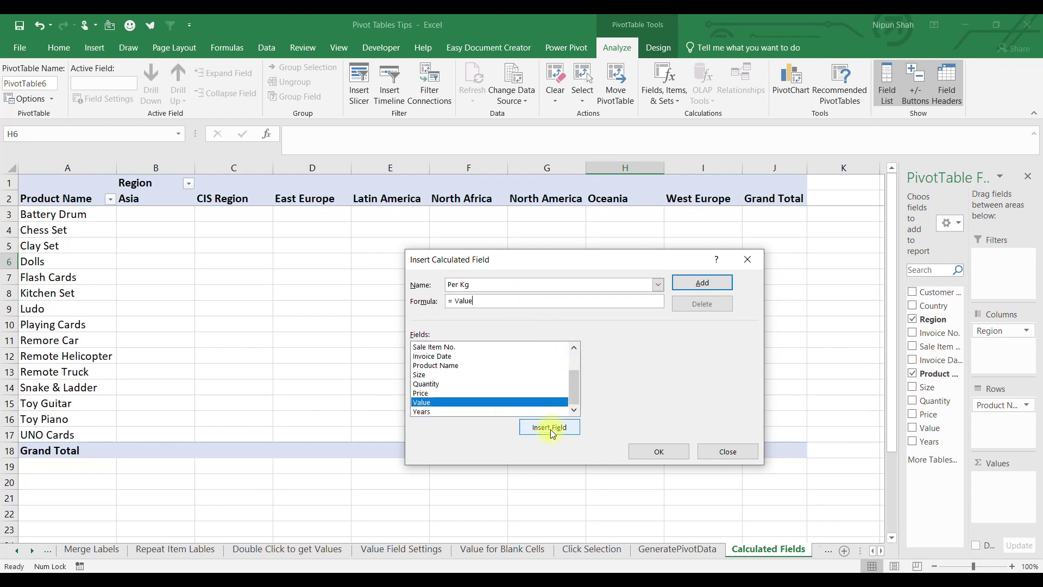
pyautogui.write('/')
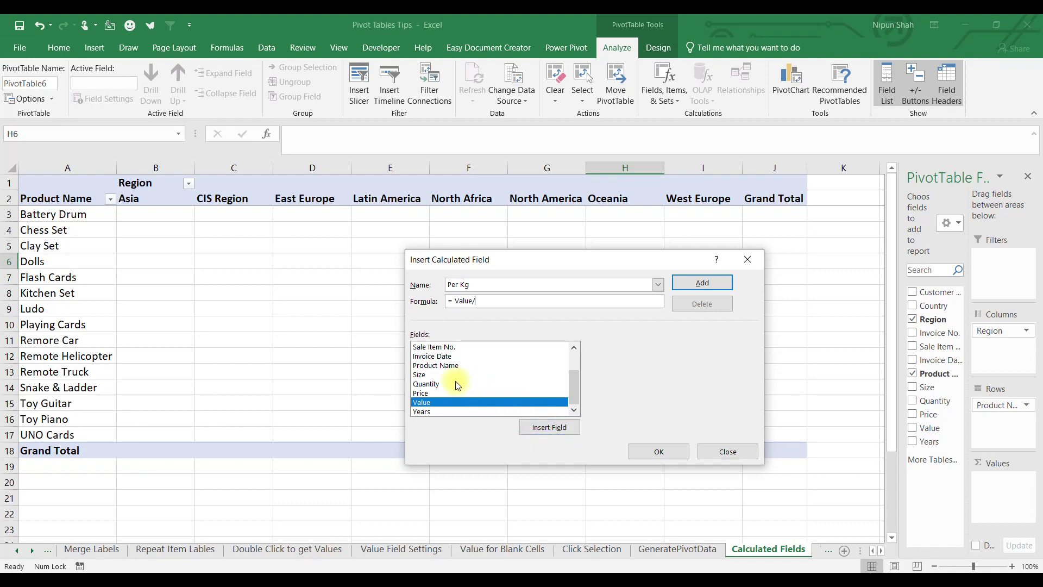
pyautogui.click(455, 384)
pyautogui.click(544, 432)
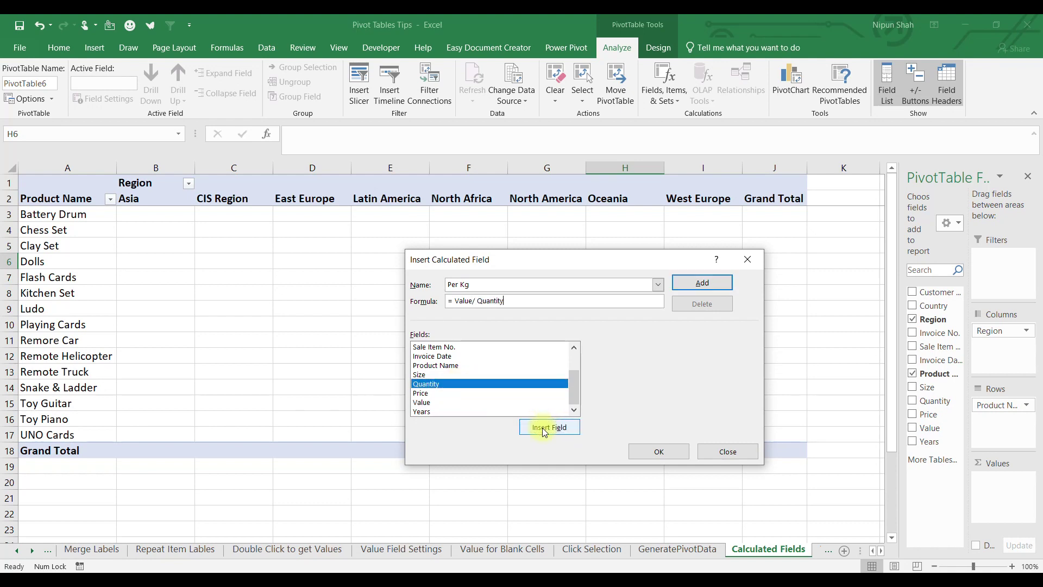
pyautogui.click(659, 452)
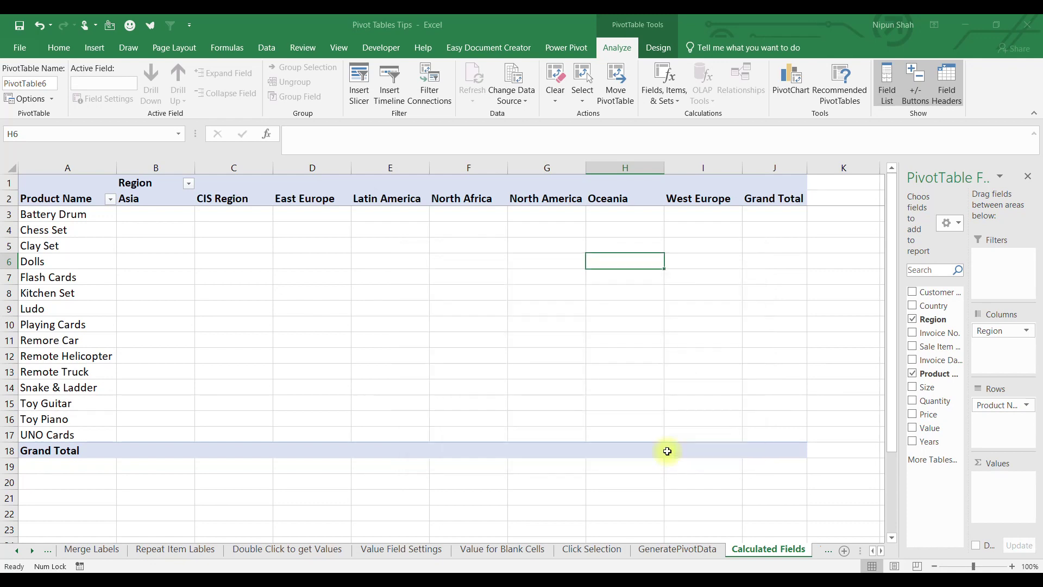
# - Add the Size field to the rows below Product Name in the Per Kg pivot and look through the expanded table
pyautogui.moveTo(146, 230); pyautogui.dragTo(668, 401)
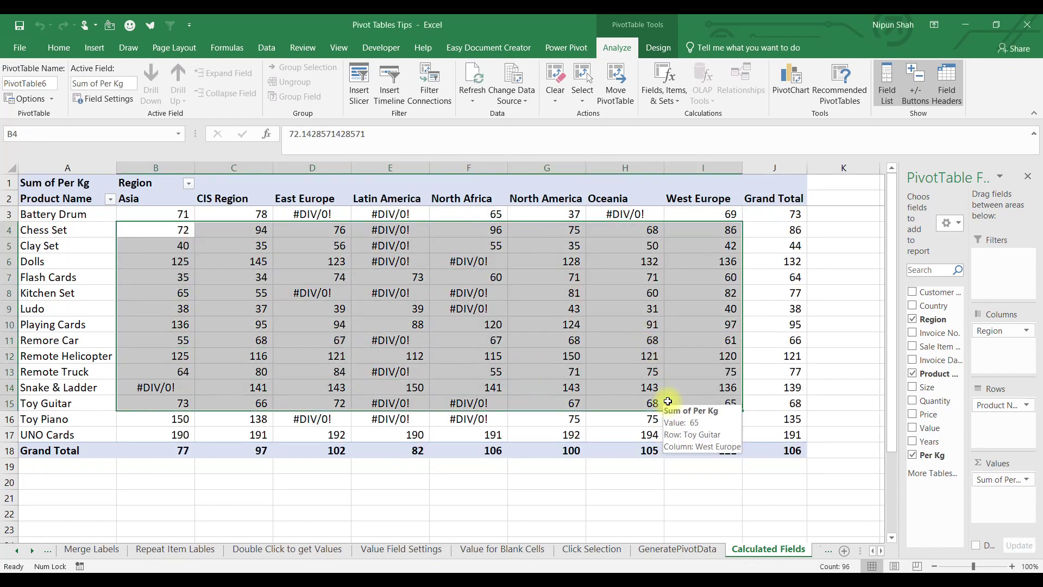
pyautogui.click(682, 387)
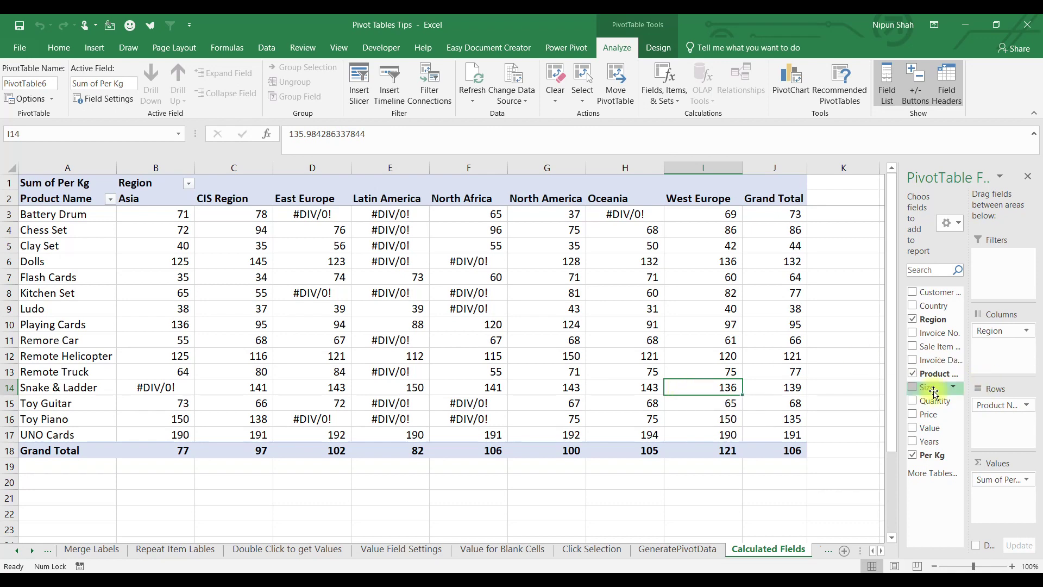
pyautogui.hotkey('ctrl', 'Home')
pyautogui.moveTo(938, 387); pyautogui.dragTo(994, 429)
pyautogui.scroll(-6, 787, 361)
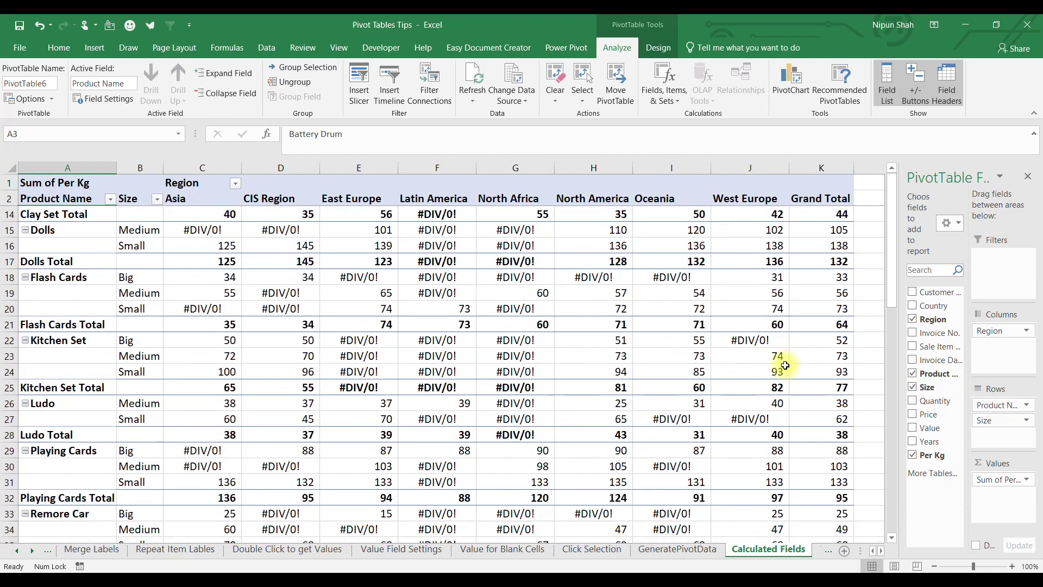
pyautogui.scroll(6, 785, 365)
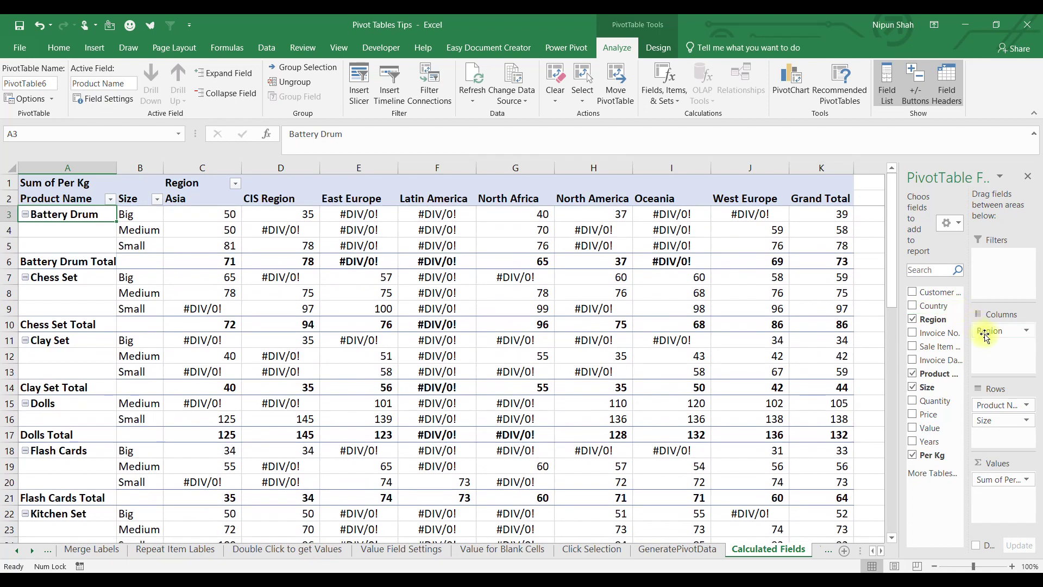
# - Remove the Region field from the columns of the Per Kg pivot
pyautogui.moveTo(986, 329); pyautogui.dragTo(768, 310)
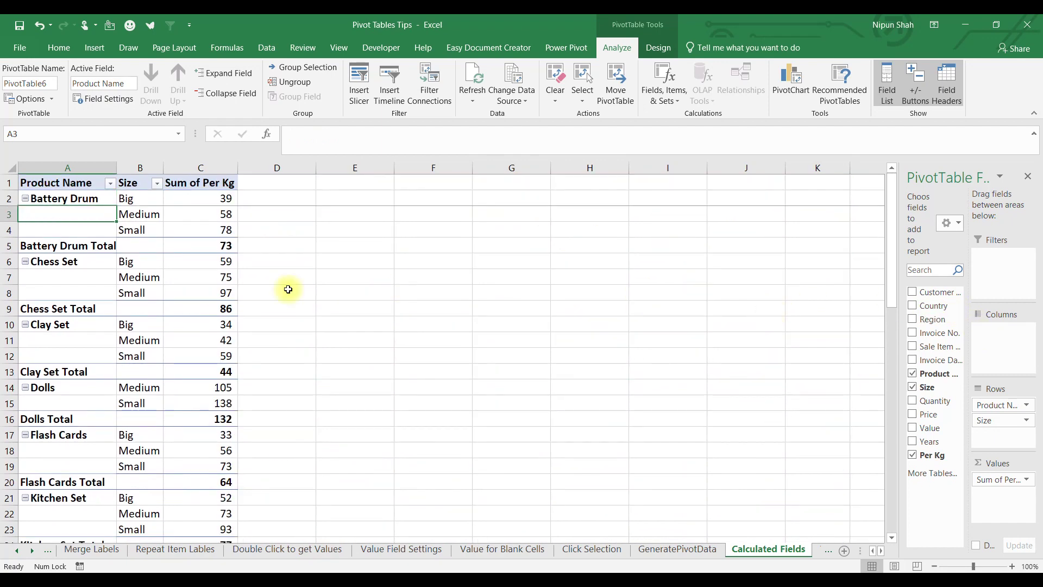
pyautogui.click(227, 265)
pyautogui.click(197, 336)
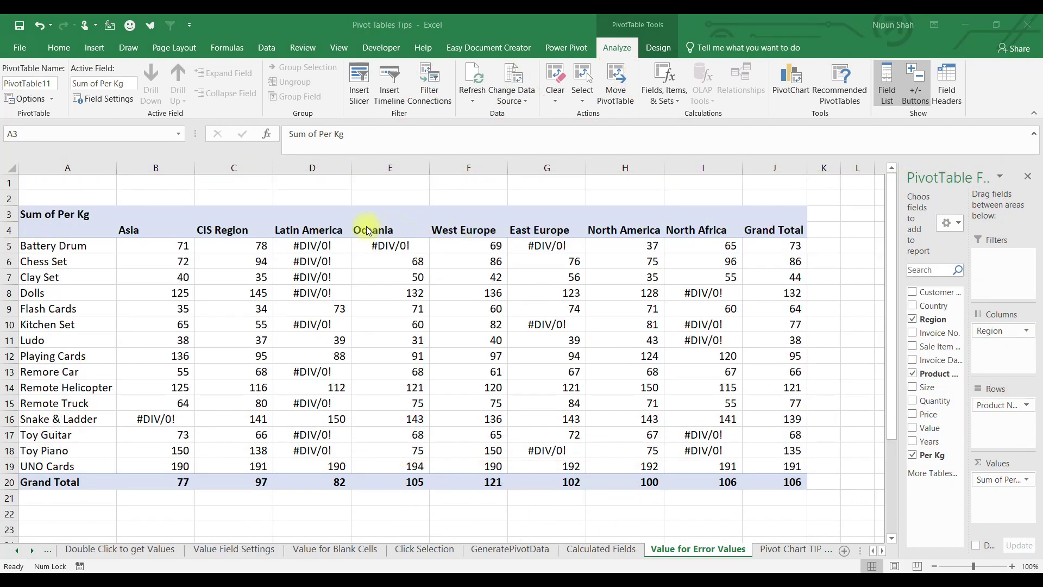
# - Set the pivot on the Value for Error Values sheet to show 0 for error values
pyautogui.click(325, 240)
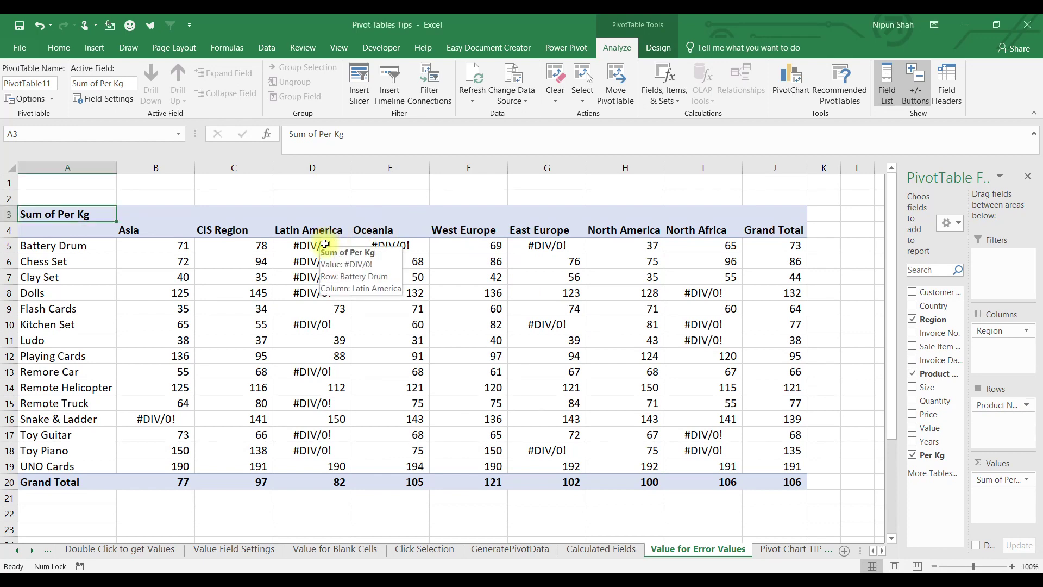
pyautogui.click(325, 244)
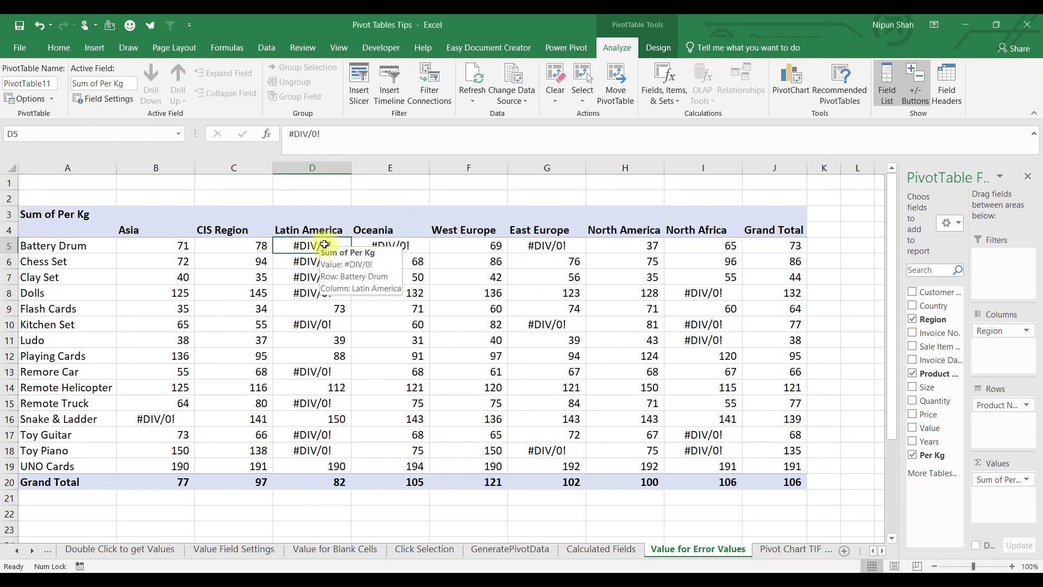
pyautogui.rightClick(399, 374)
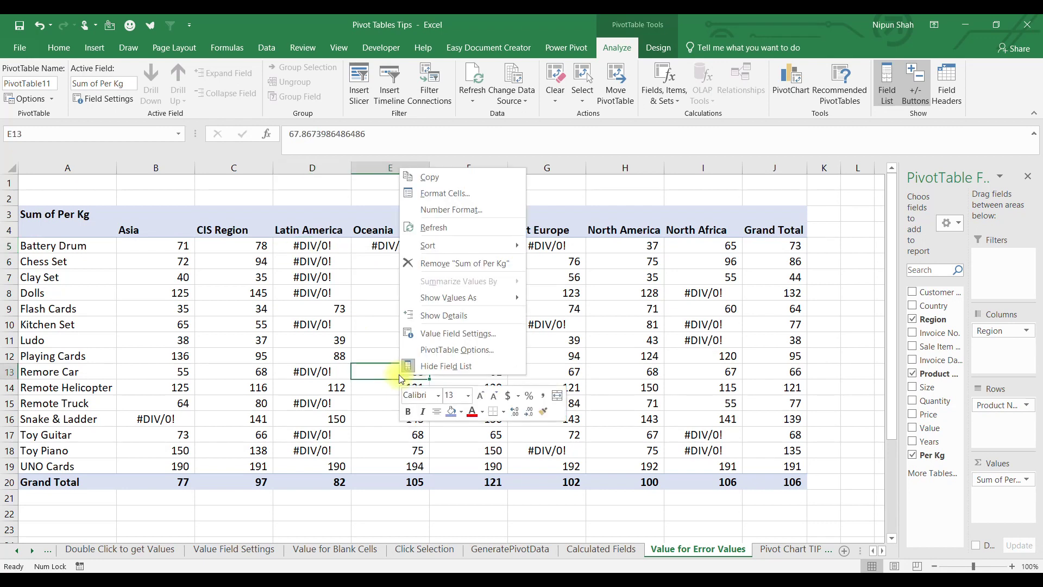
pyautogui.click(487, 354)
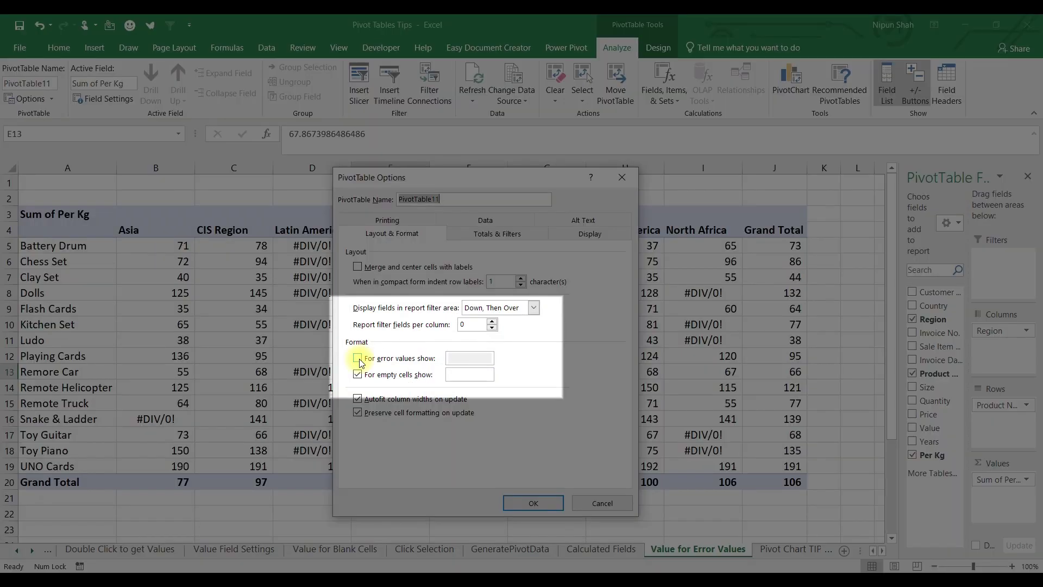
pyautogui.click(358, 360)
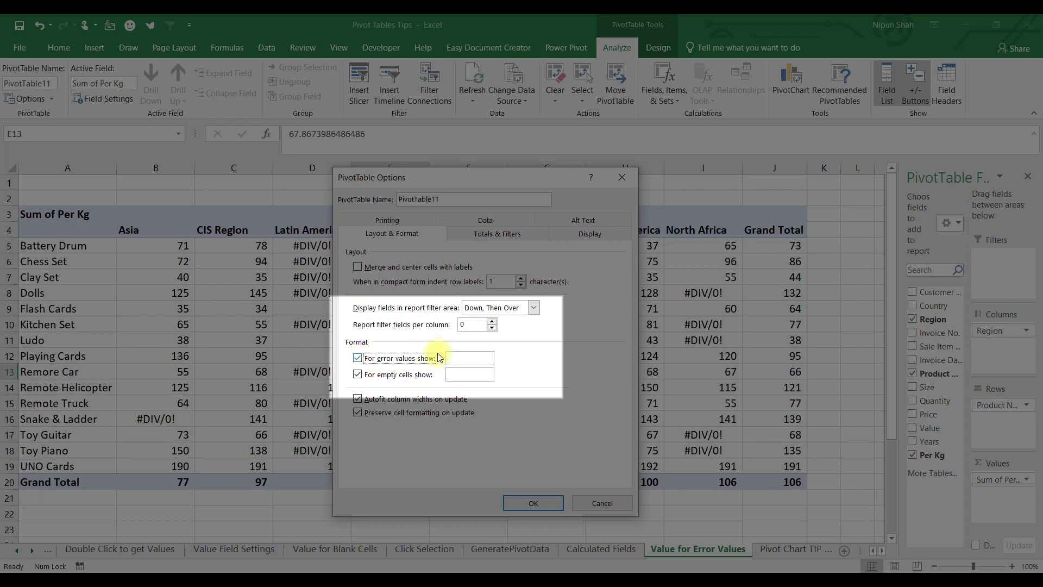
pyautogui.click(467, 357)
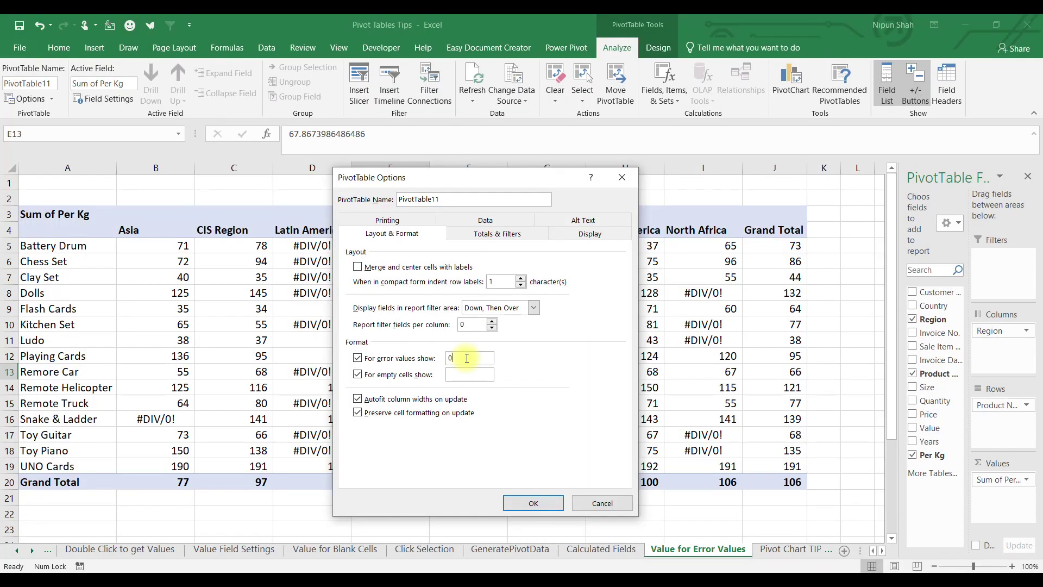
pyautogui.press('Return')
# - Check the replaced error cells and add the Size field to the rows below Product Name in the same pivot
pyautogui.moveTo(315, 246); pyautogui.dragTo(469, 371)
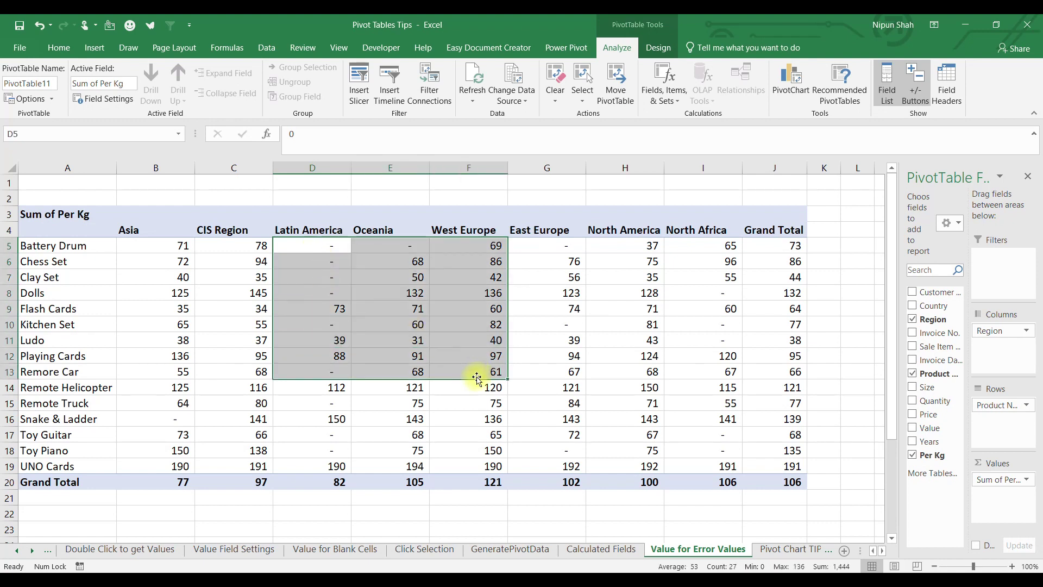
pyautogui.click(469, 371)
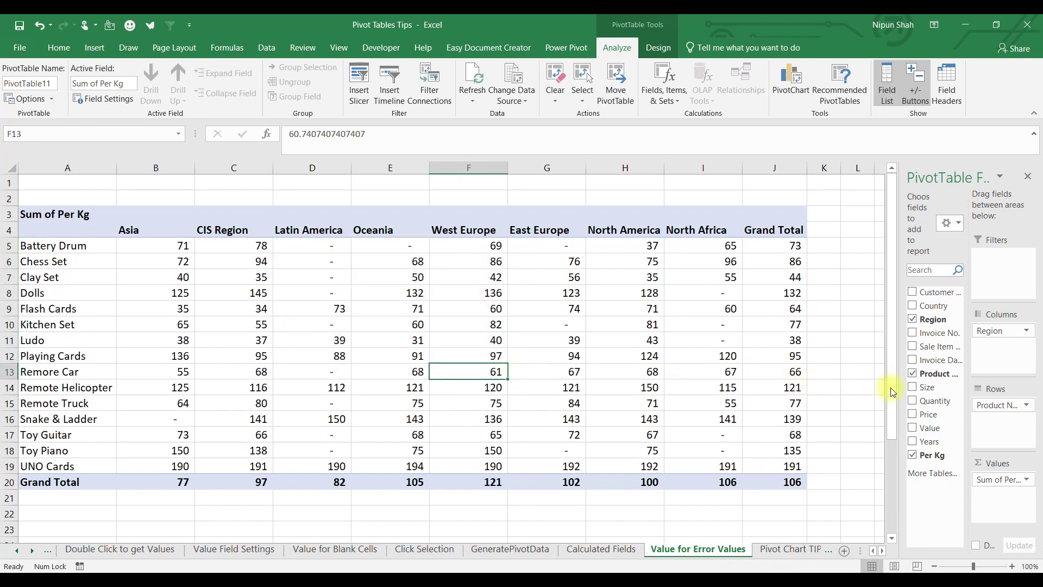
pyautogui.moveTo(921, 390); pyautogui.dragTo(999, 426)
pyautogui.moveTo(358, 252); pyautogui.dragTo(370, 448)
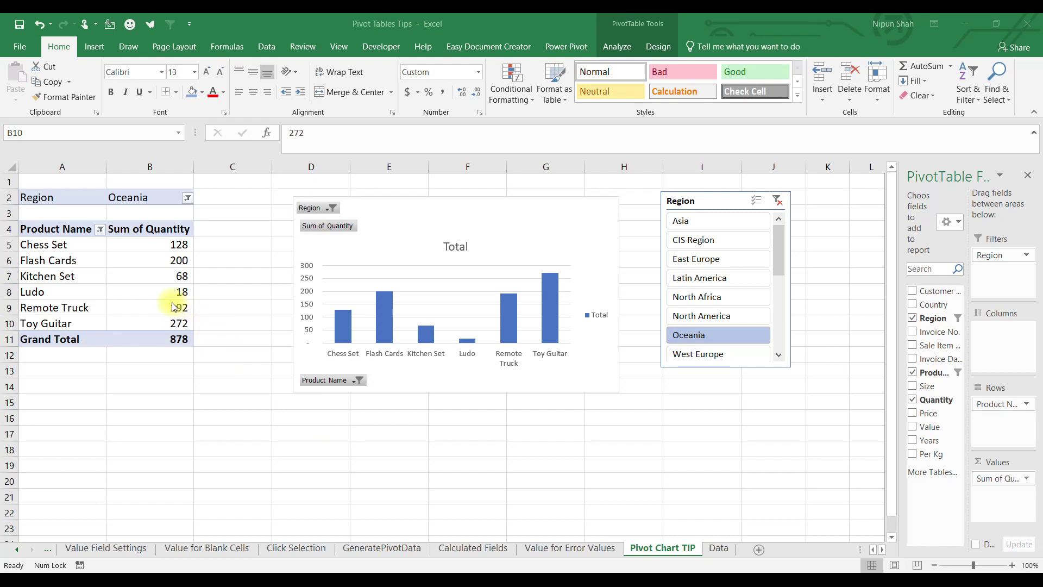
# - Compare the pivot chart's products on the Pivot Chart TIP sheet by slicing Region to East Europe, Latin America, North Africa and North America
pyautogui.click(179, 323)
pyautogui.click(471, 245)
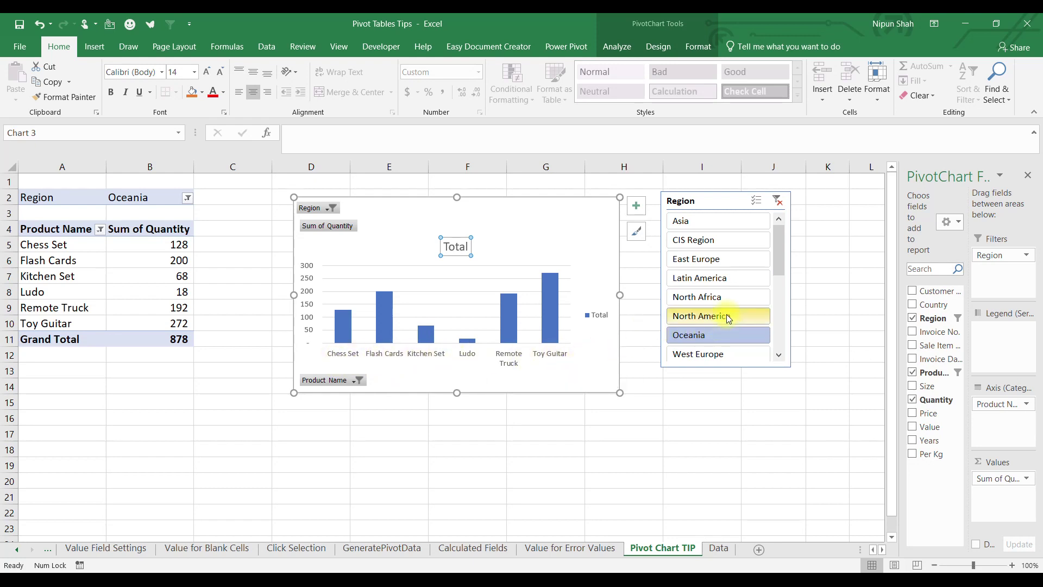
pyautogui.click(727, 255)
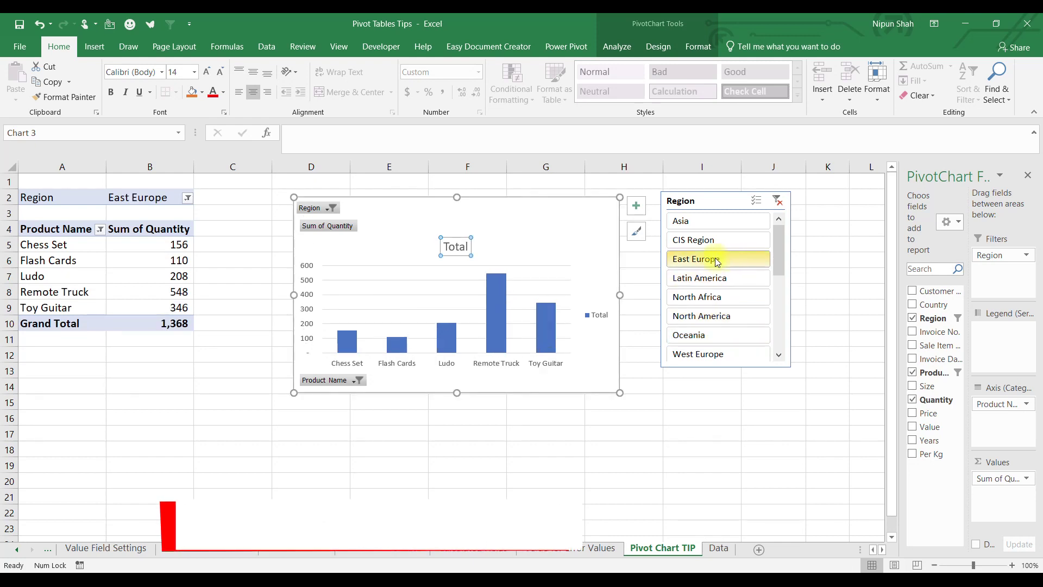
pyautogui.click(697, 278)
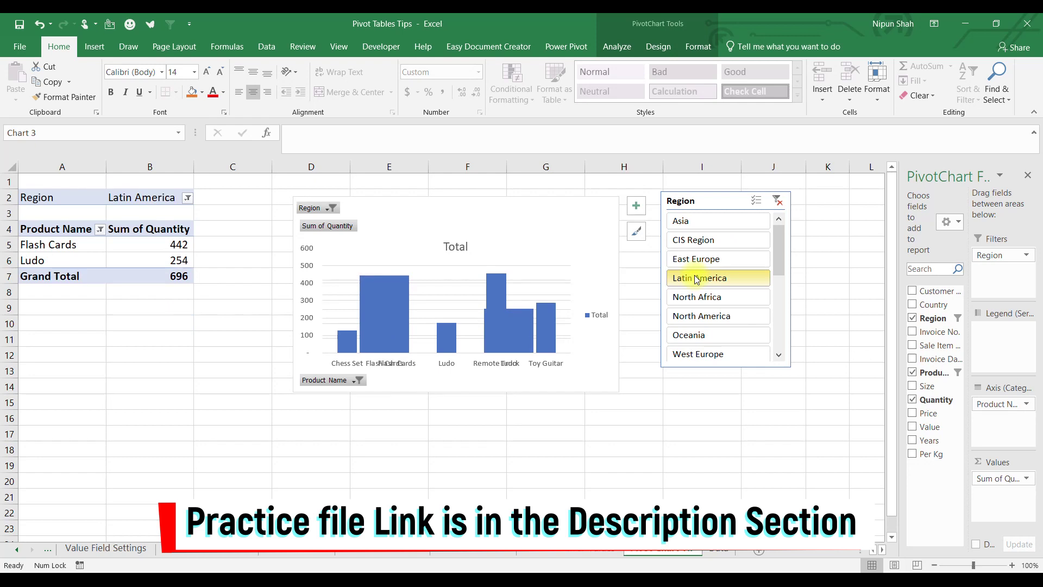
pyautogui.click(700, 301)
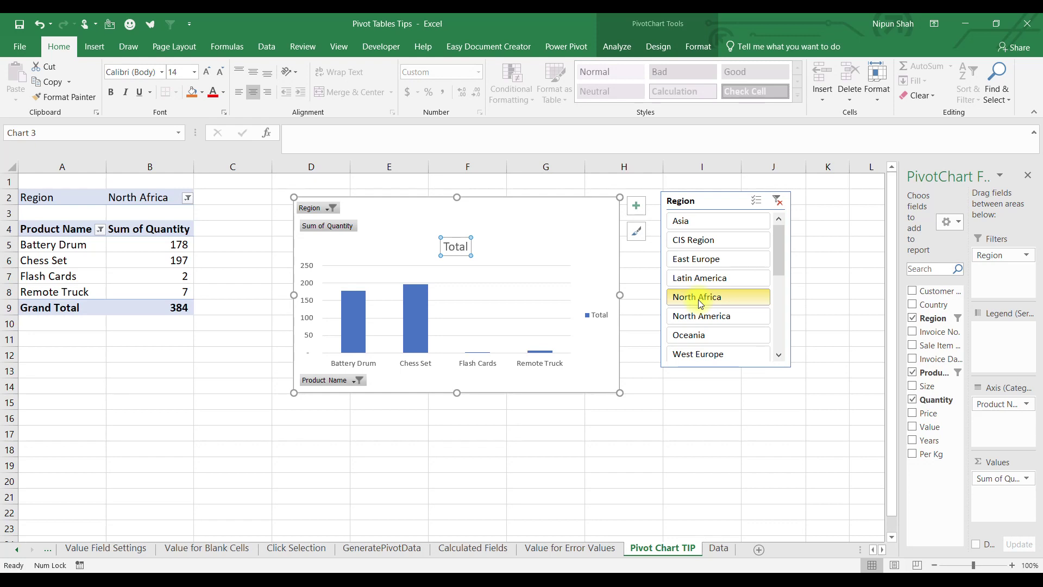
pyautogui.click(698, 260)
pyautogui.click(700, 284)
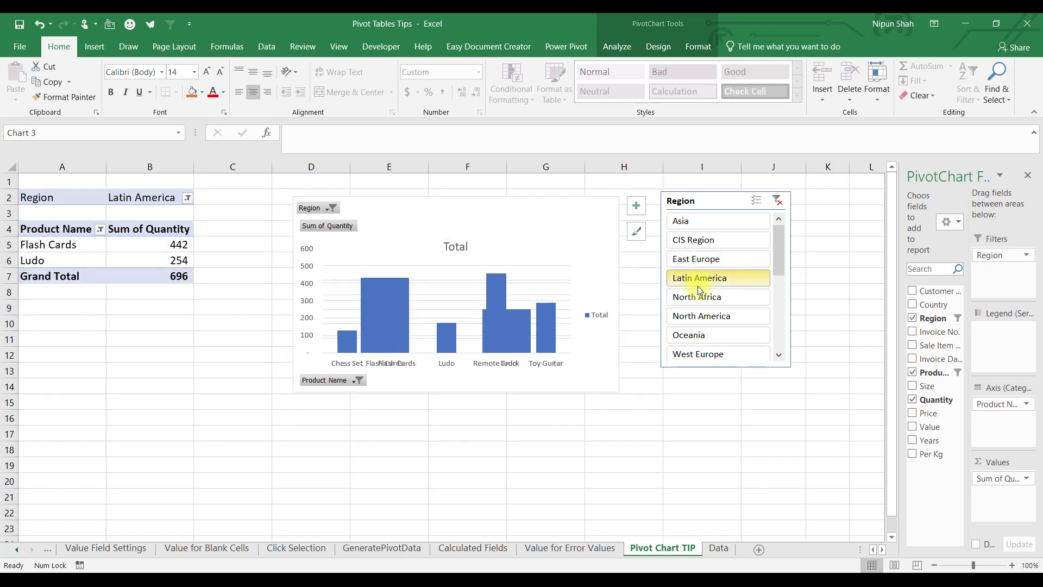
pyautogui.click(698, 297)
pyautogui.click(699, 317)
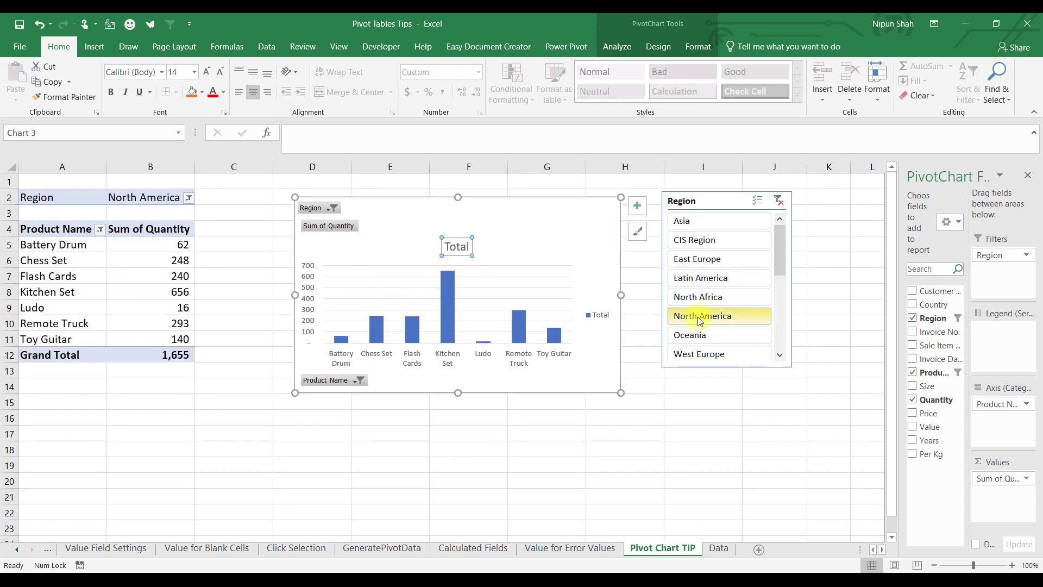
# - Turn on Show items with no data for the Product Name field of the chart's pivot table
pyautogui.click(72, 231)
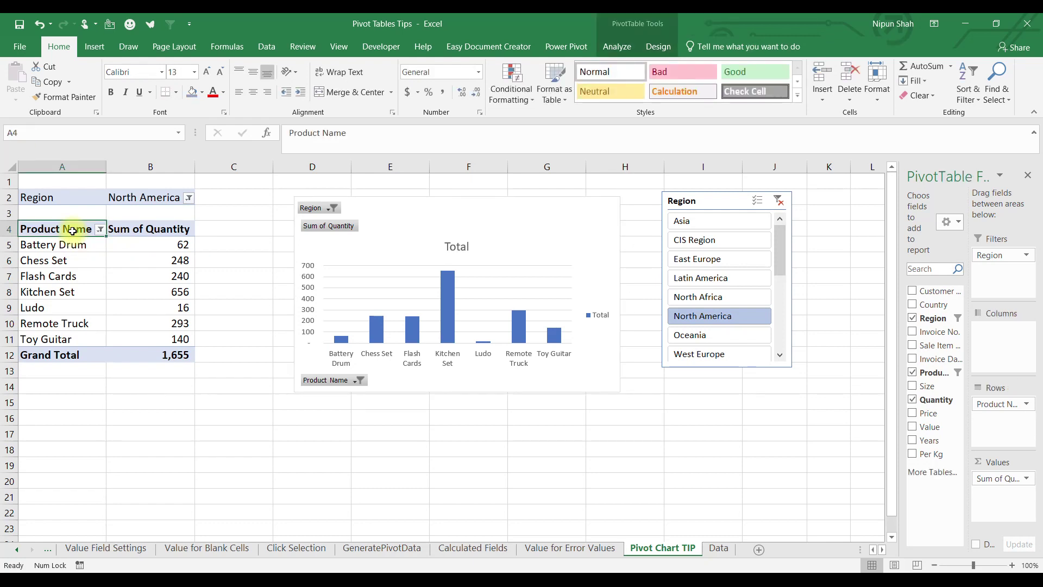
pyautogui.rightClick(73, 230)
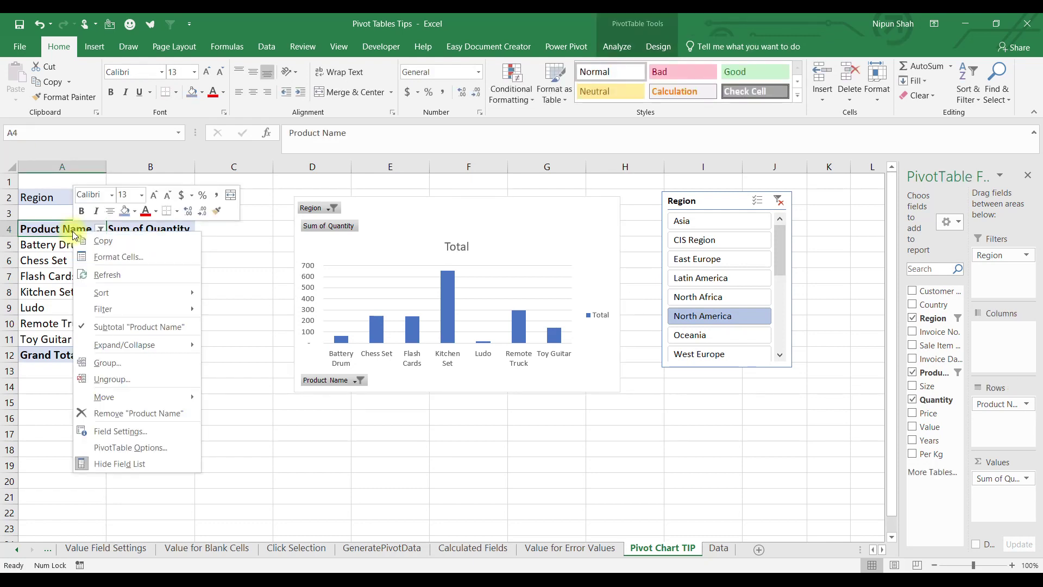
pyautogui.click(187, 431)
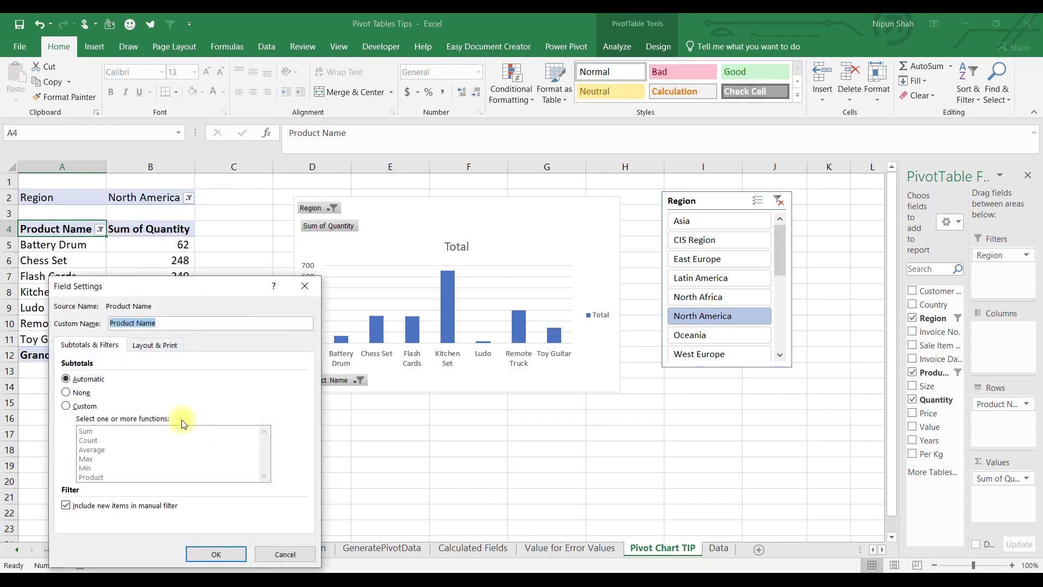
pyautogui.click(168, 347)
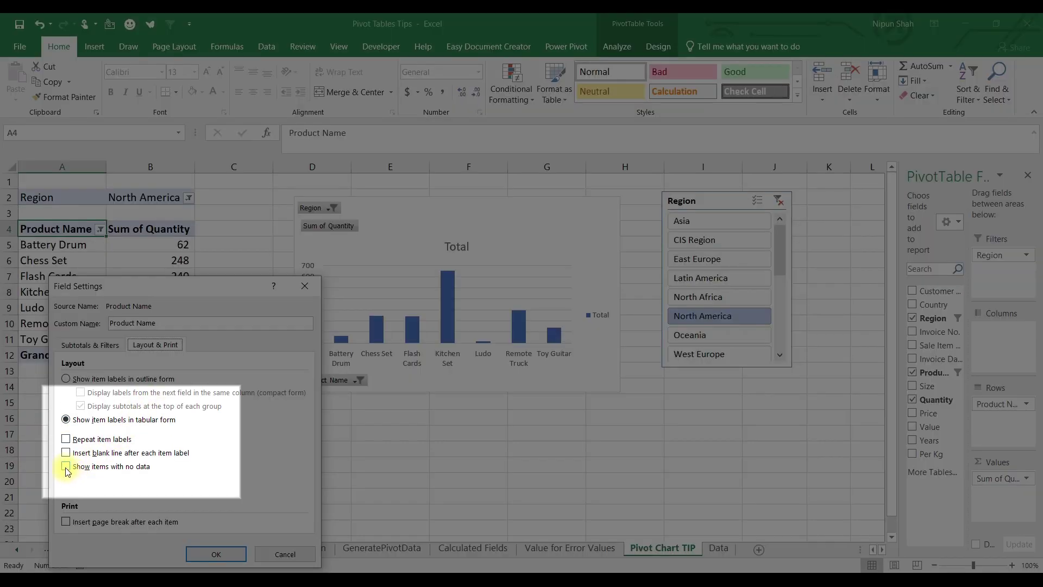
pyautogui.click(66, 466)
pyautogui.click(213, 553)
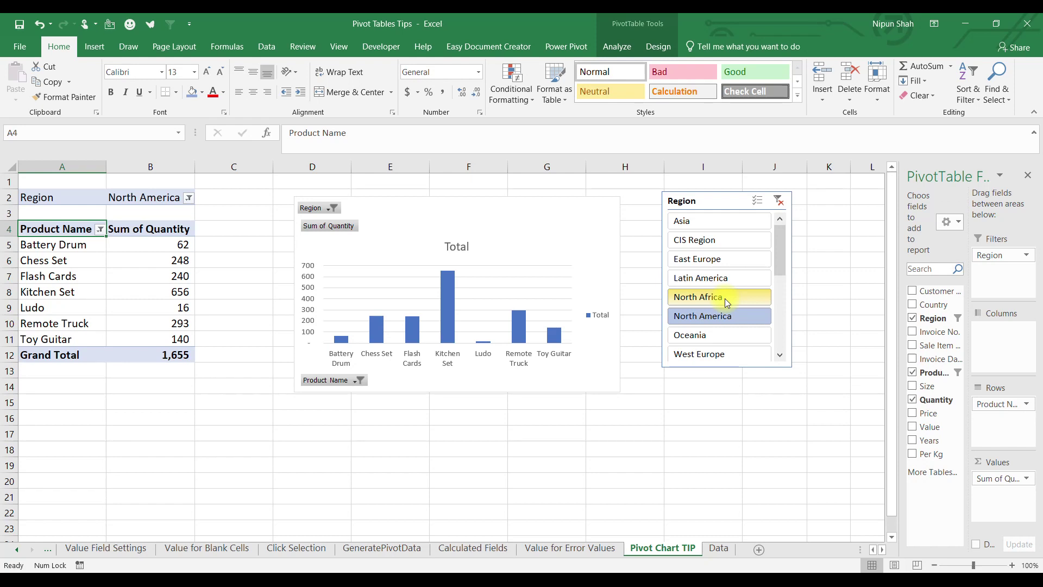
# - Slice the pivot chart by East Europe and Latin America, finishing with Region set to North Africa
pyautogui.click(735, 256)
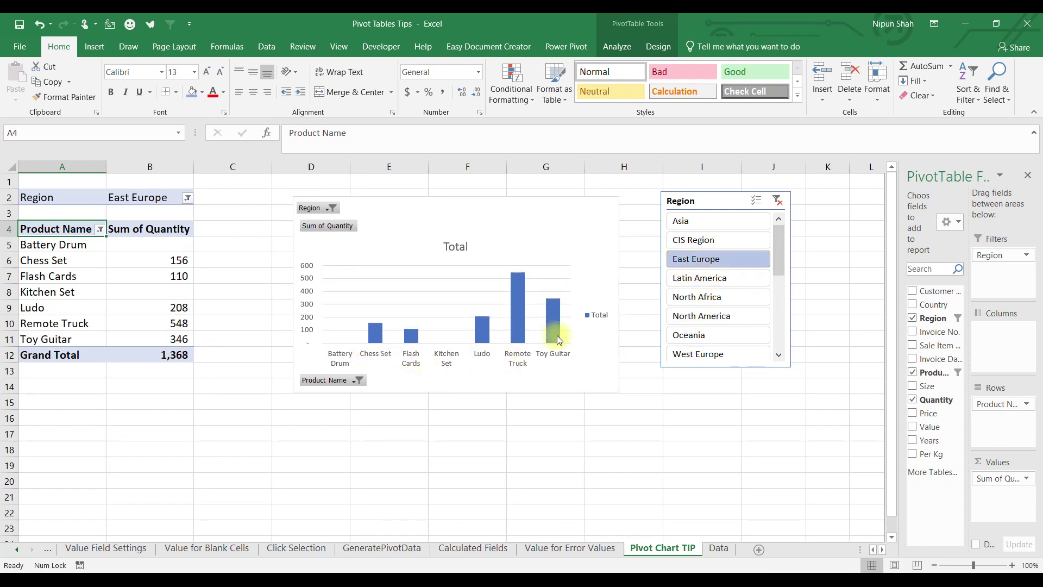
pyautogui.click(721, 283)
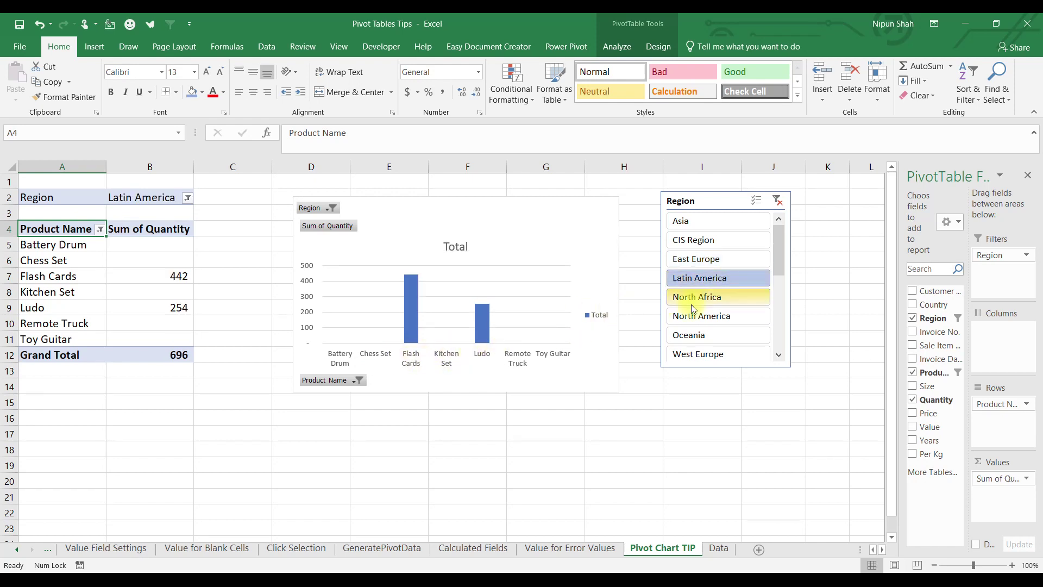
pyautogui.click(711, 297)
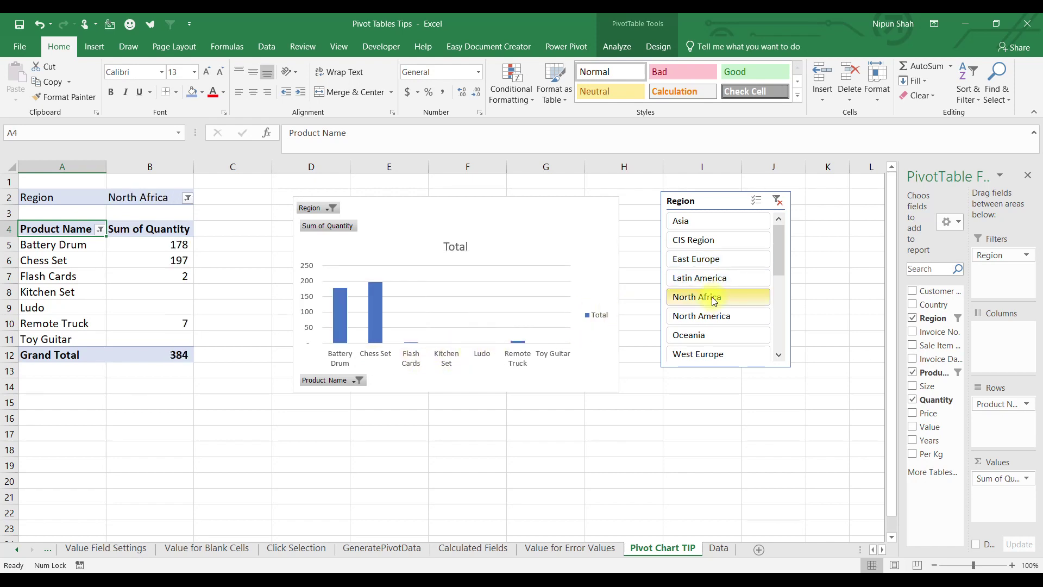